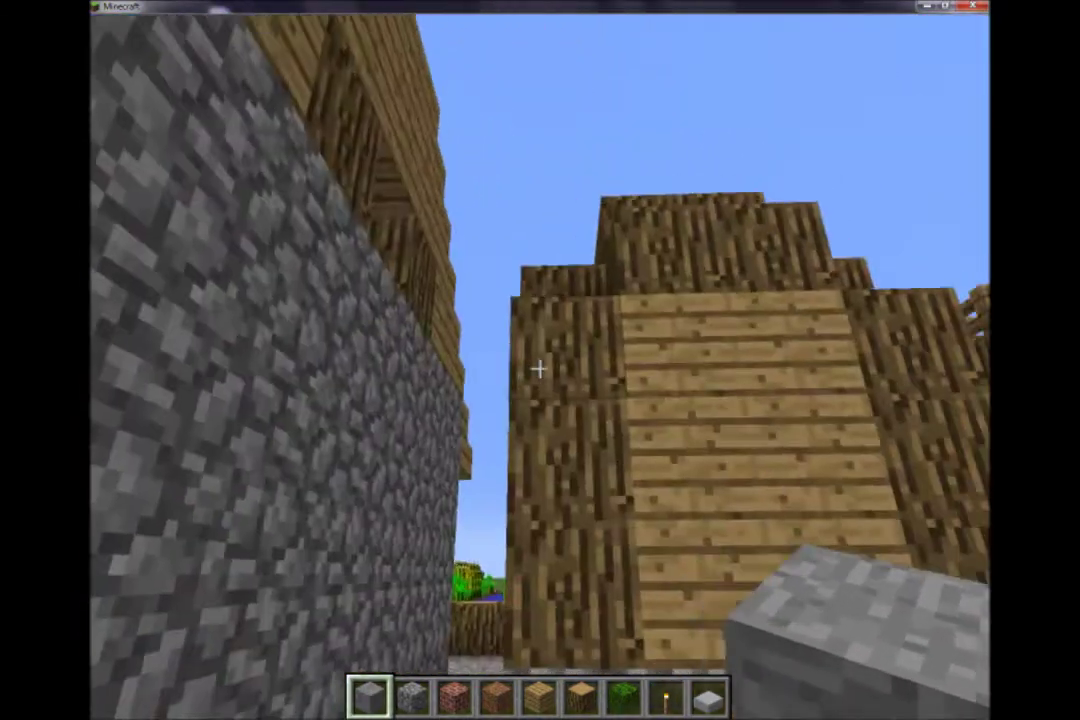
Step: Fly around the village and examine the giant pixel-art figure from several distances
key("space")
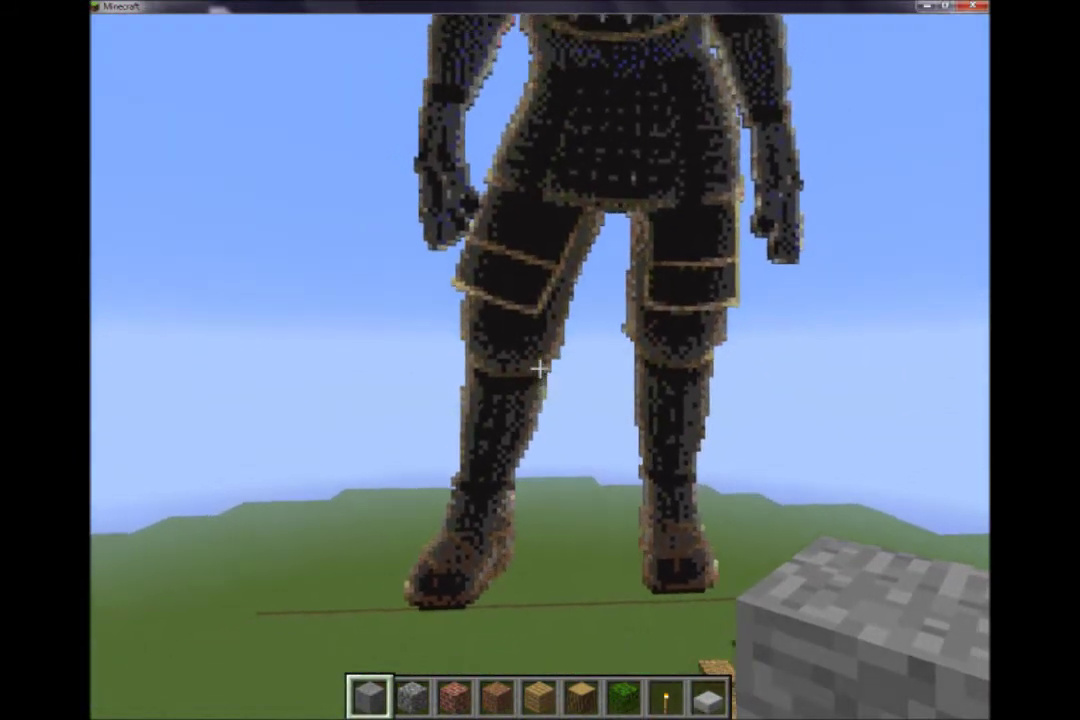
key("s")
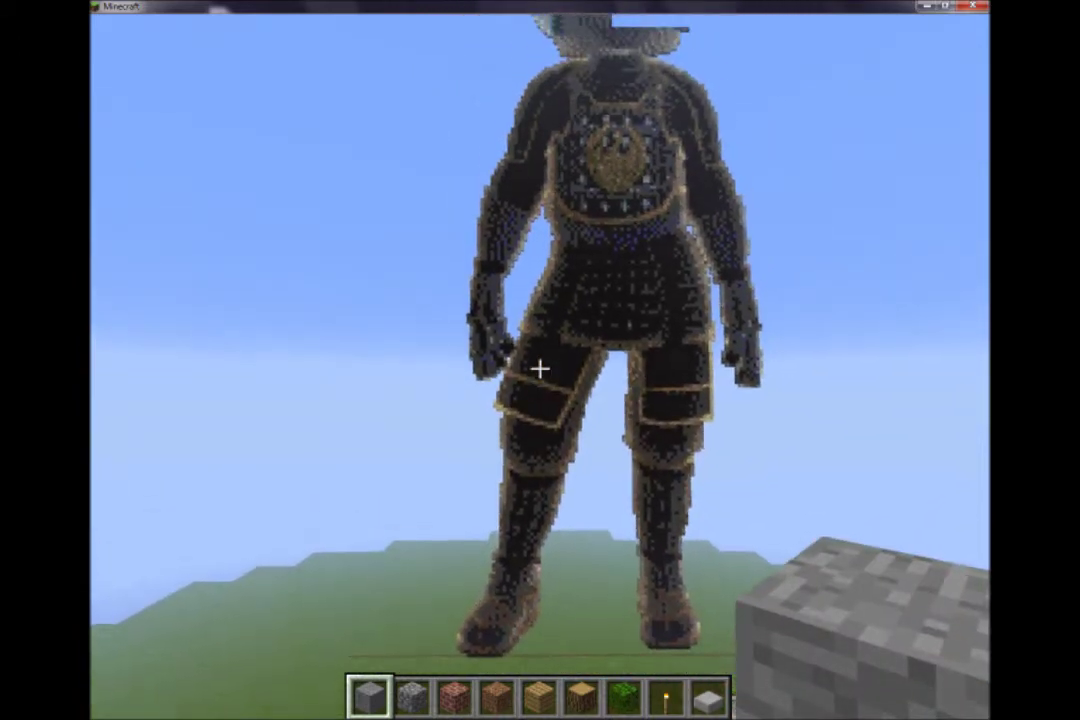
key("s")
left_click(540, 368)
left_click(540, 368)
left_click(540, 368)
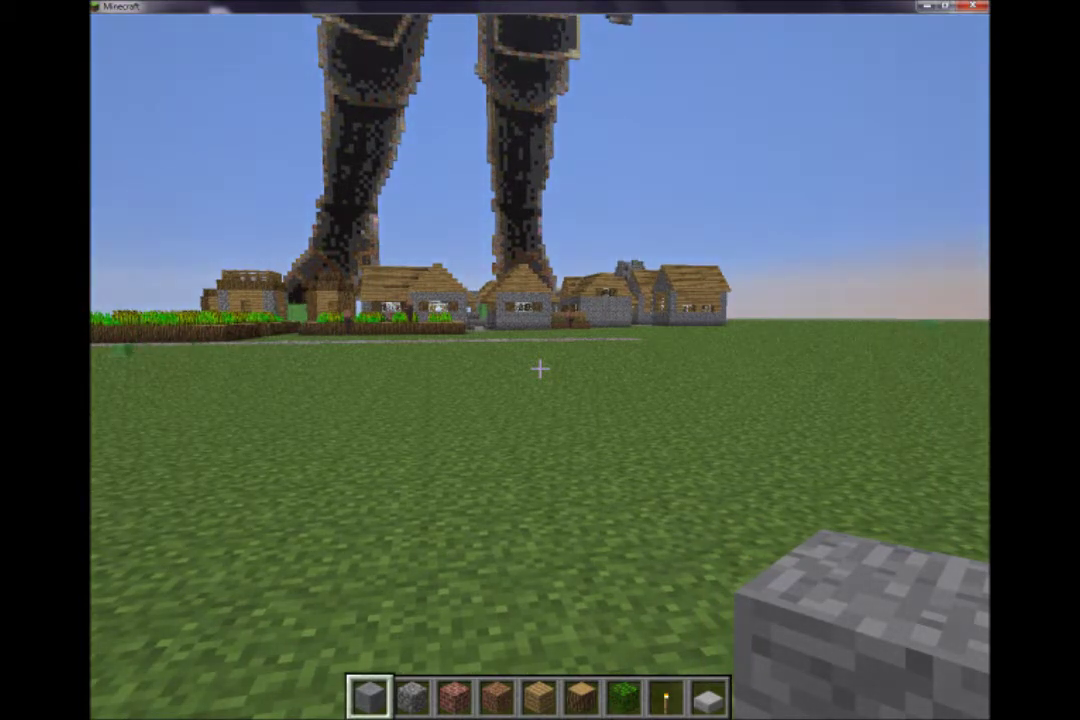
Step: Leave the Minecraft world and quit the game to return to the desktop
key("Escape")
left_click(541, 431)
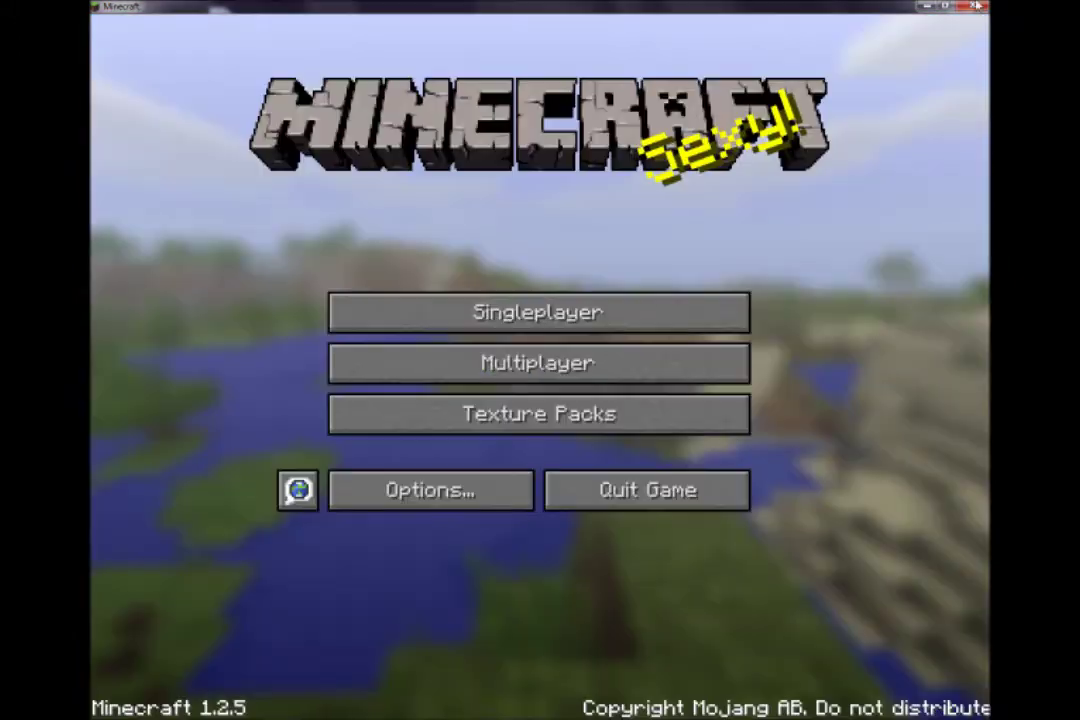
left_click(639, 508)
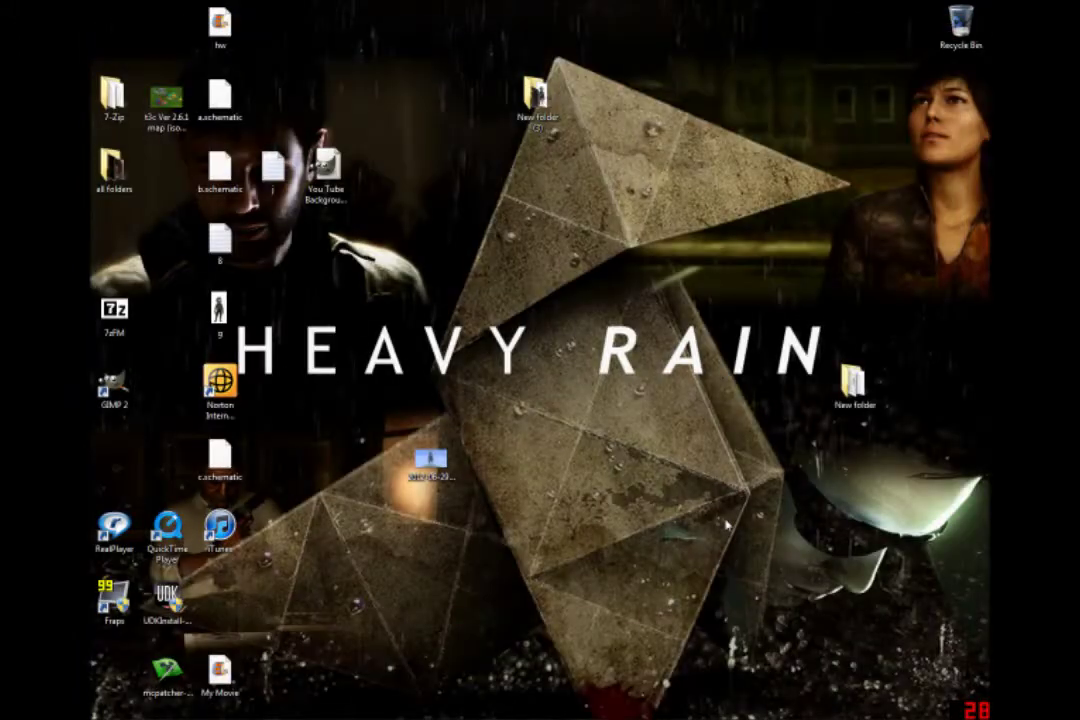
Step: Open New folder (3) from the desktop and find the MCEdit-0.1.1.win32 and SpritecraftFull files in it
double_click(114, 168)
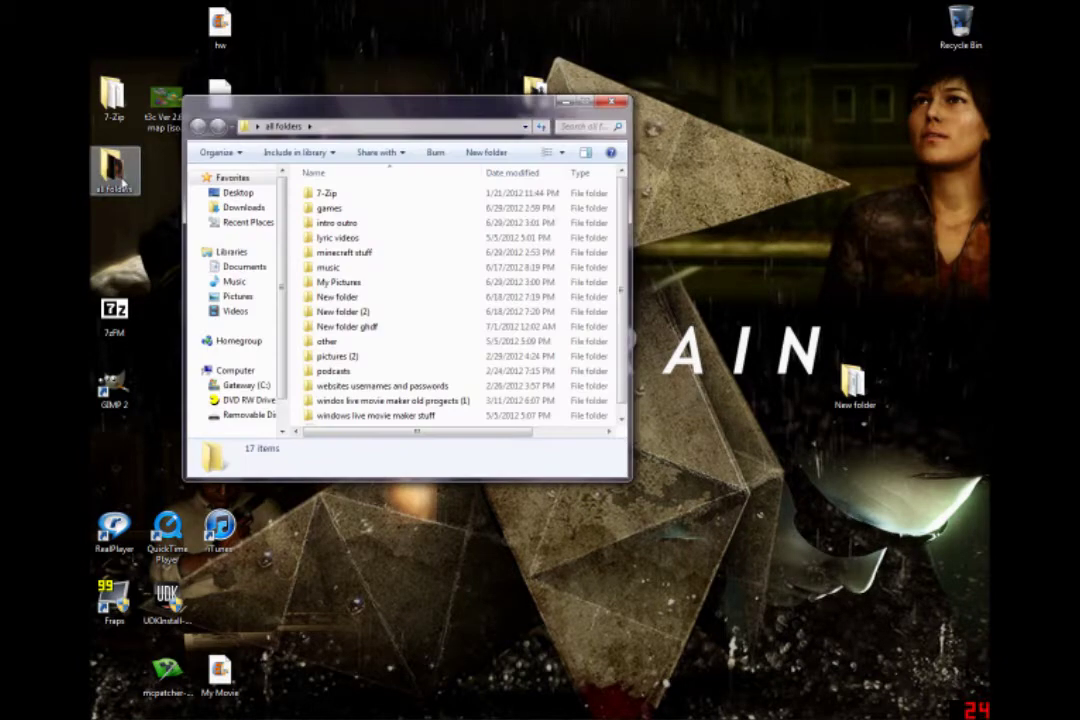
left_click(610, 101)
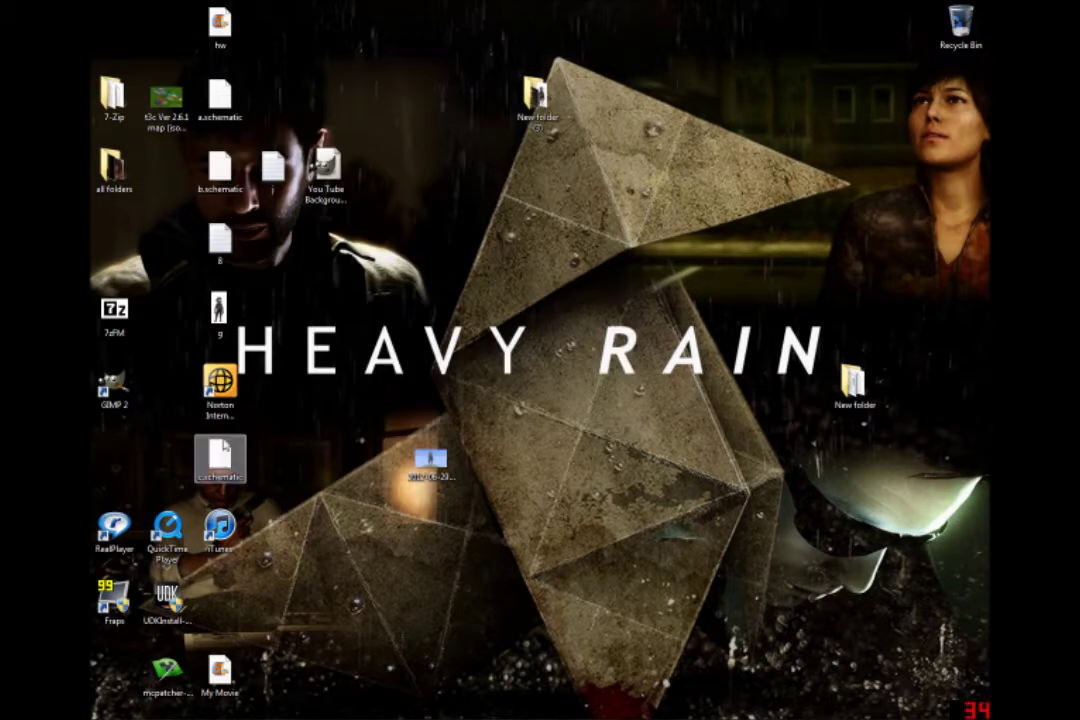
double_click(112, 165)
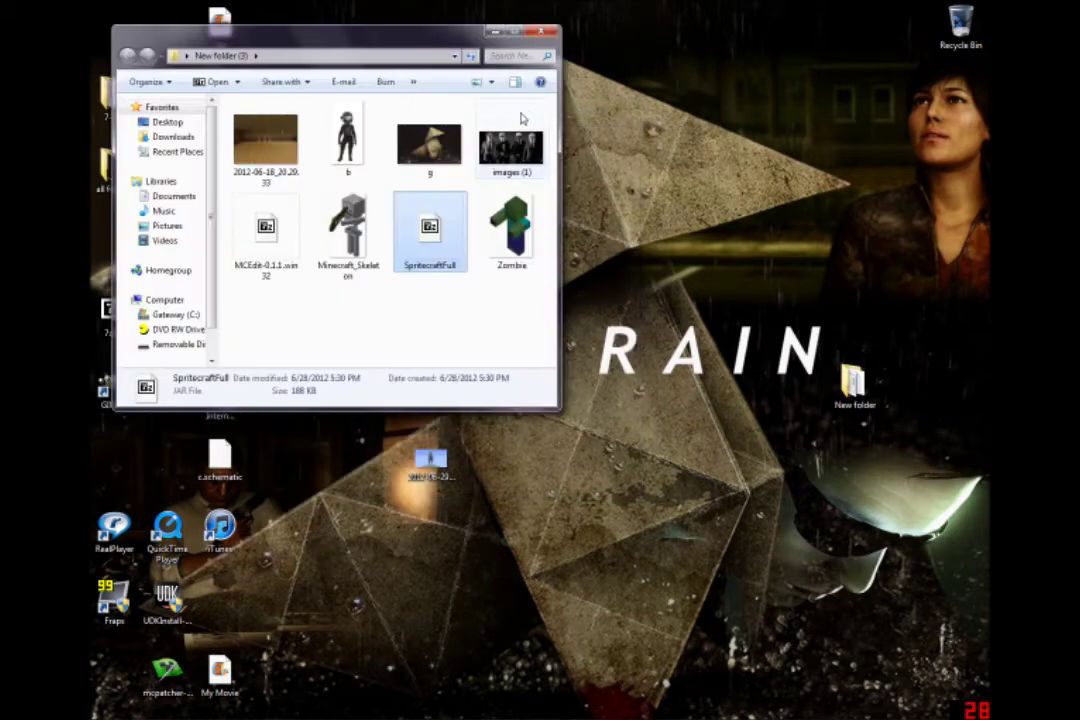
left_click(284, 244)
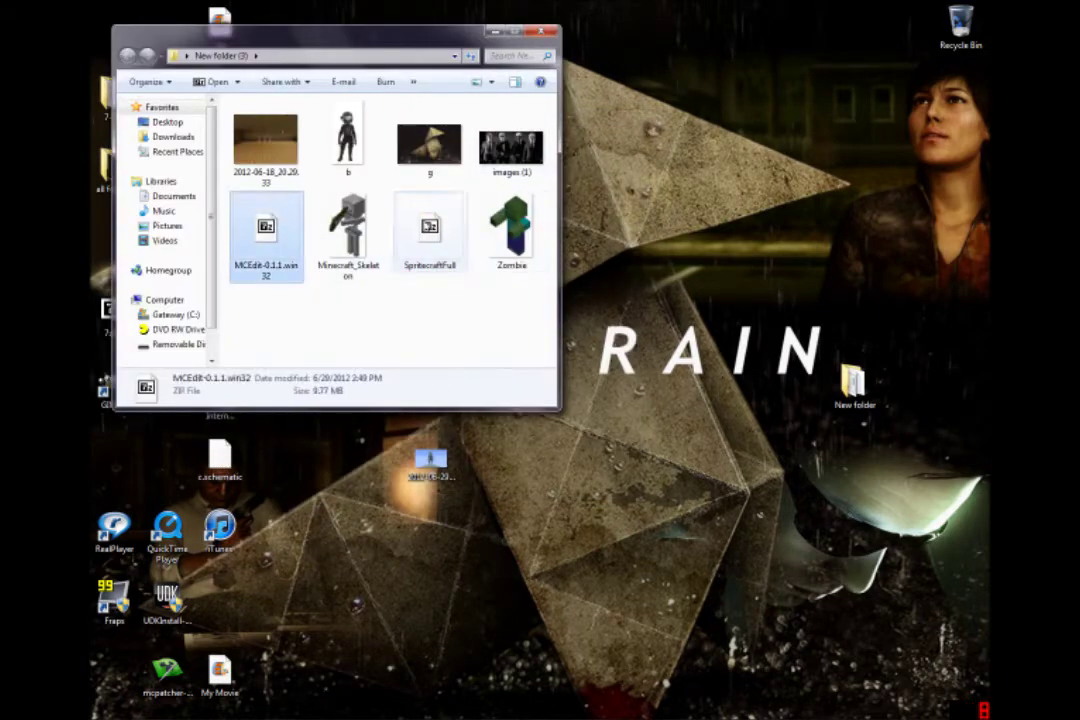
left_click(425, 227)
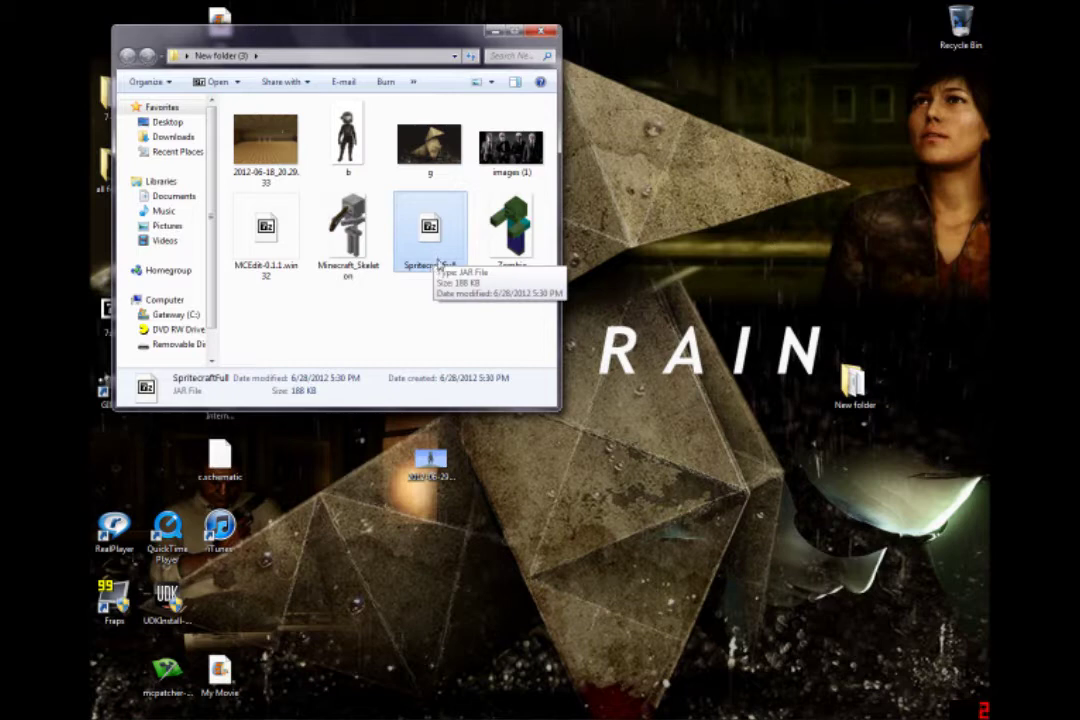
left_click(460, 308)
left_click(408, 222)
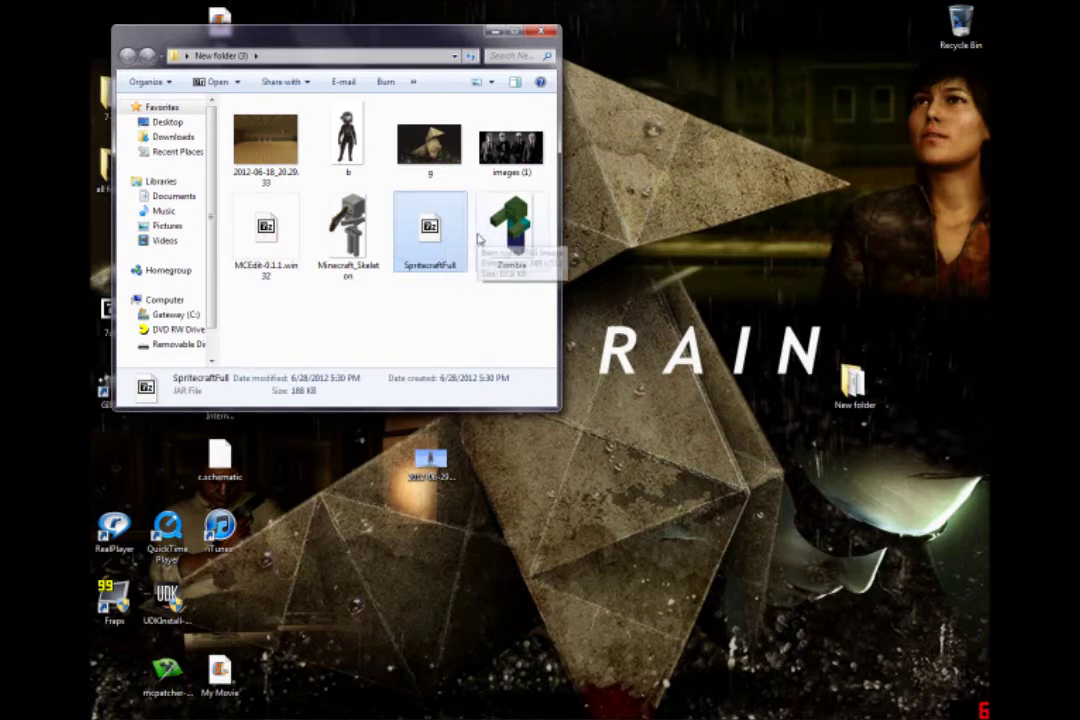
Step: Choose a program for opening SpritecraftFull.jar, with the option to always use the selected program turned off
right_click(426, 223)
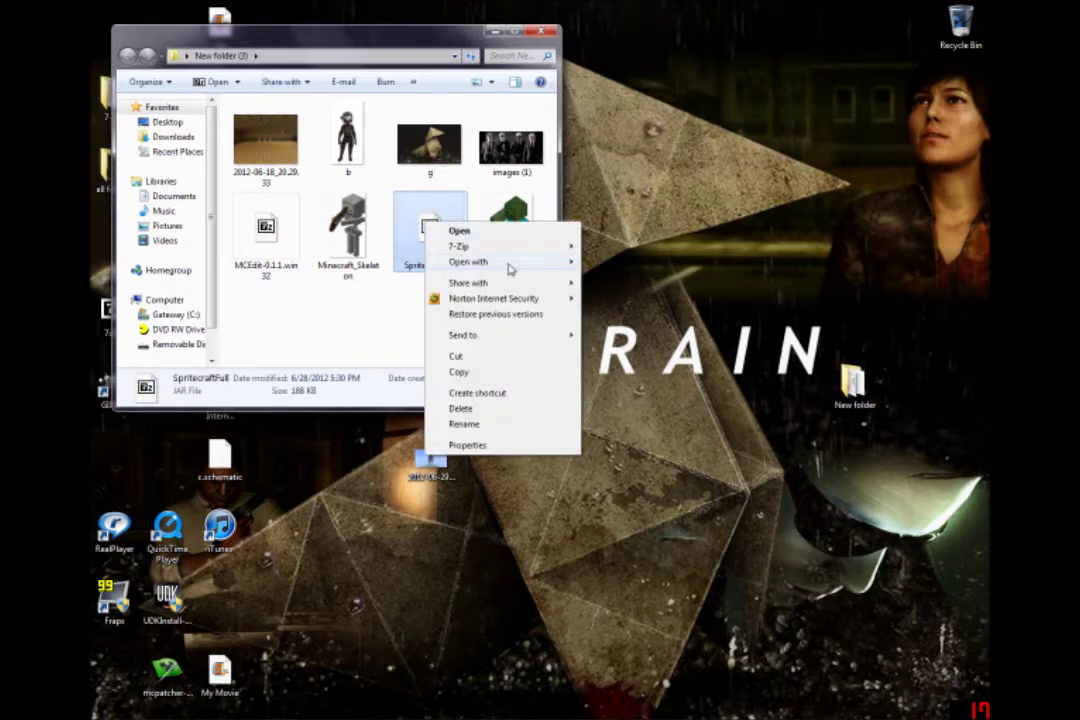
mouse_move(510, 268)
left_click(635, 331)
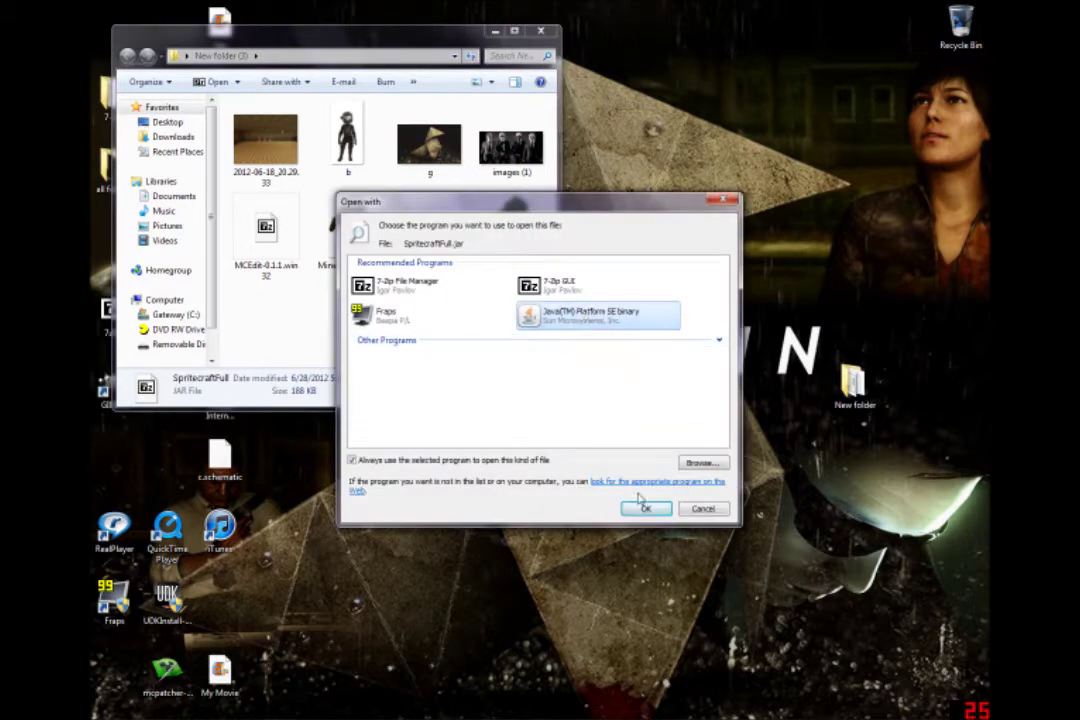
left_click(352, 461)
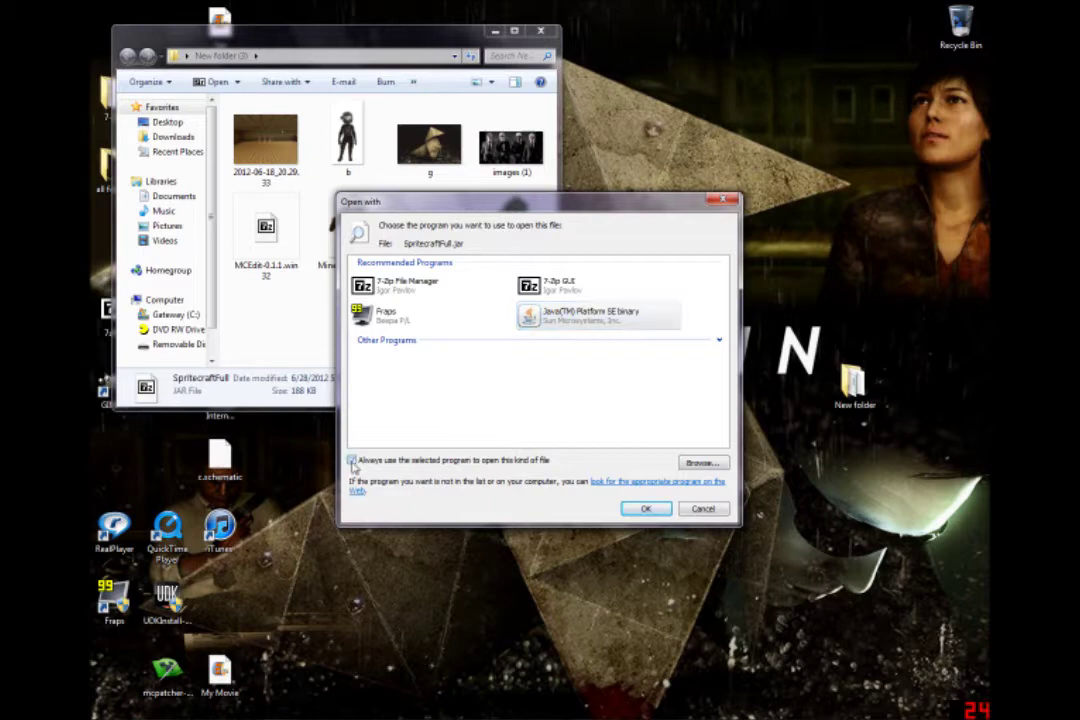
Step: Browse to the Java\jre6\bin folder in Program Files and choose javaw as the program for the JAR file
left_click(708, 464)
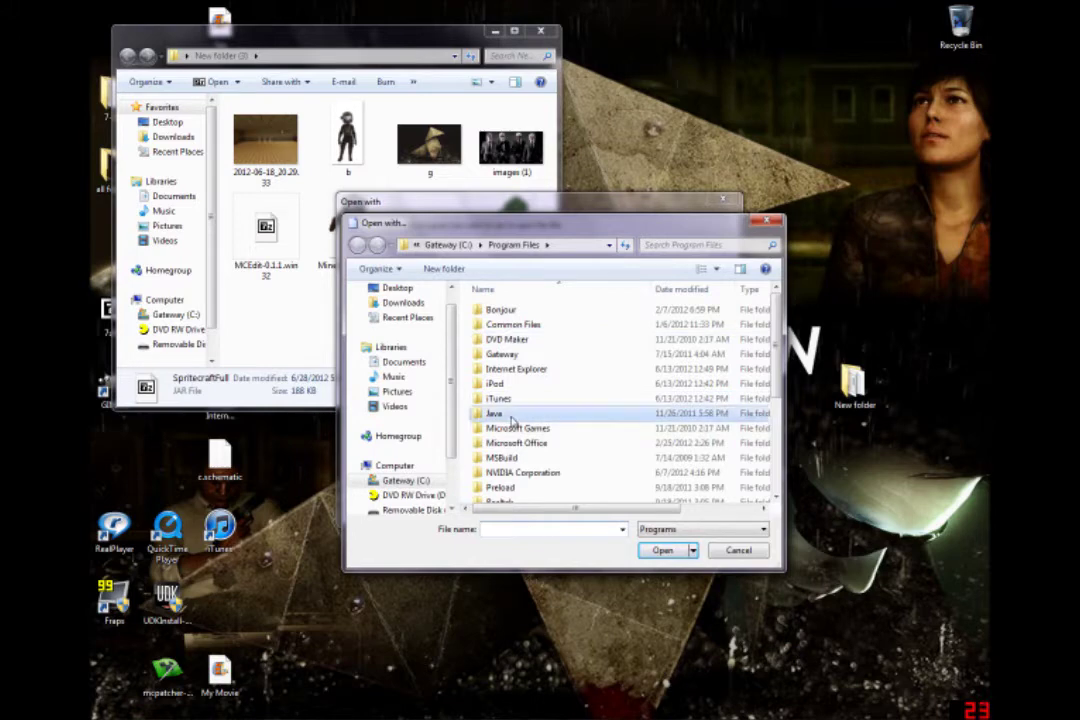
double_click(512, 418)
double_click(533, 311)
double_click(525, 311)
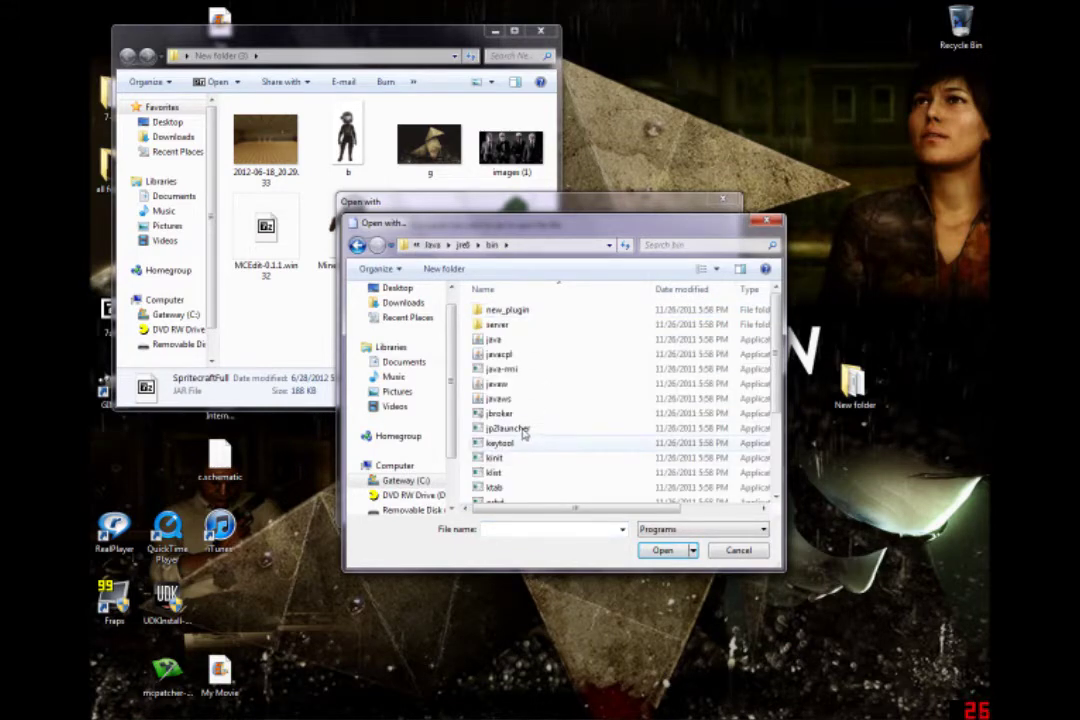
double_click(513, 387)
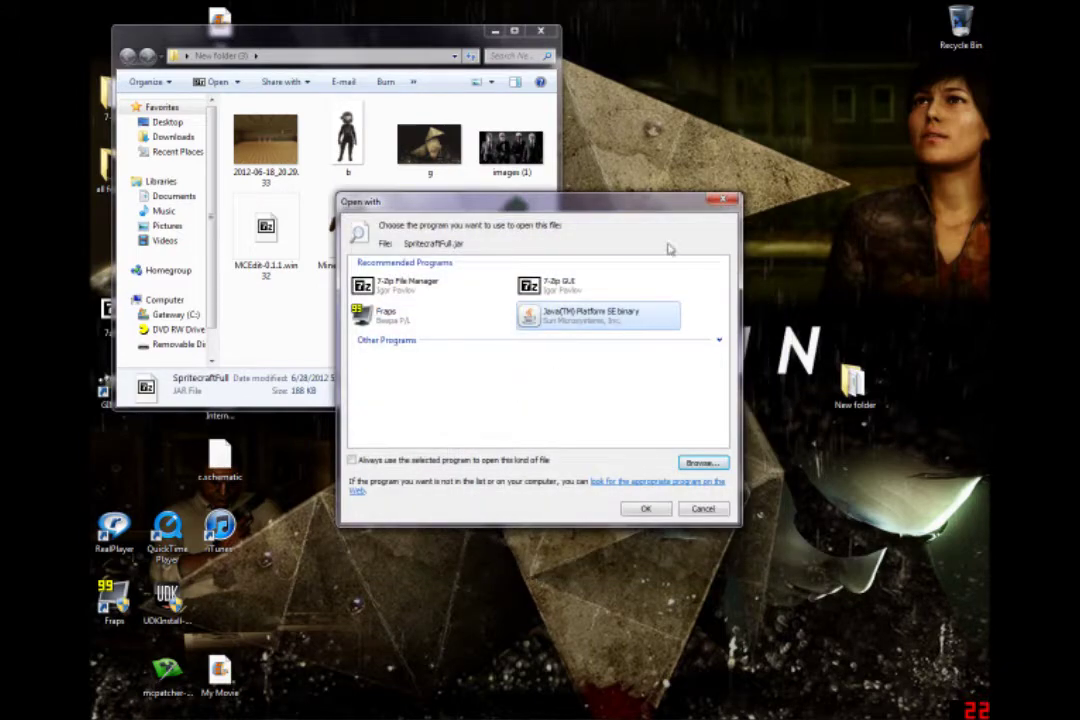
Step: Launch SpritecraftFull.jar with the Java(TM) Platform SE binary and reposition the Spritecraft window
left_click_drag(660, 207, 710, 265)
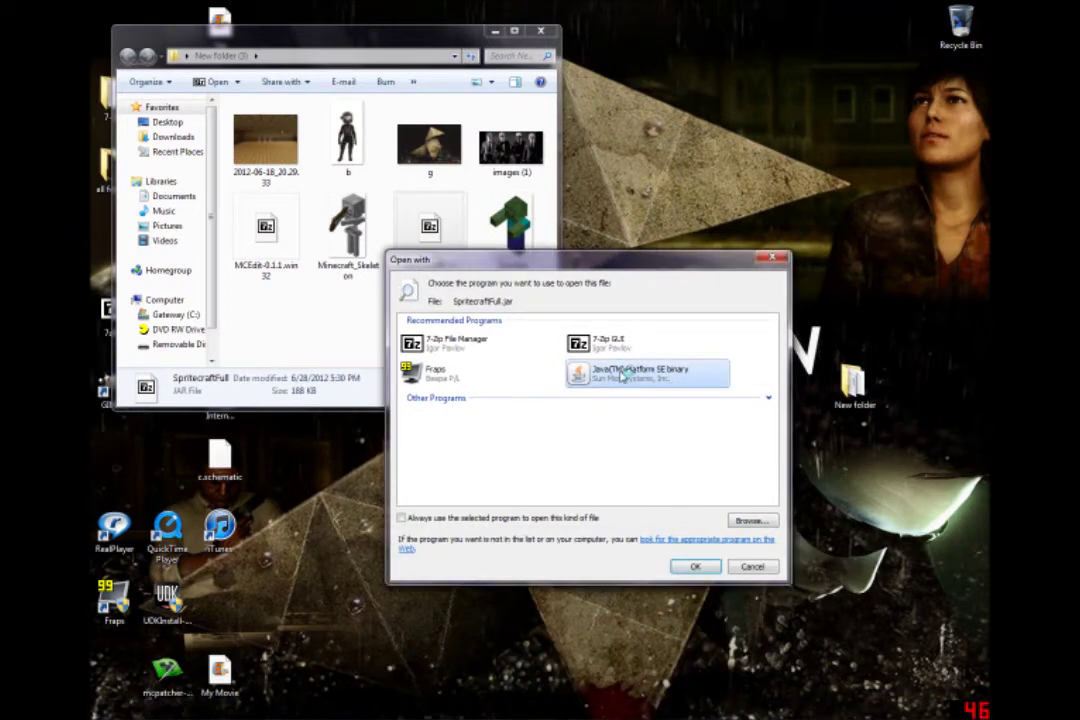
double_click(663, 380)
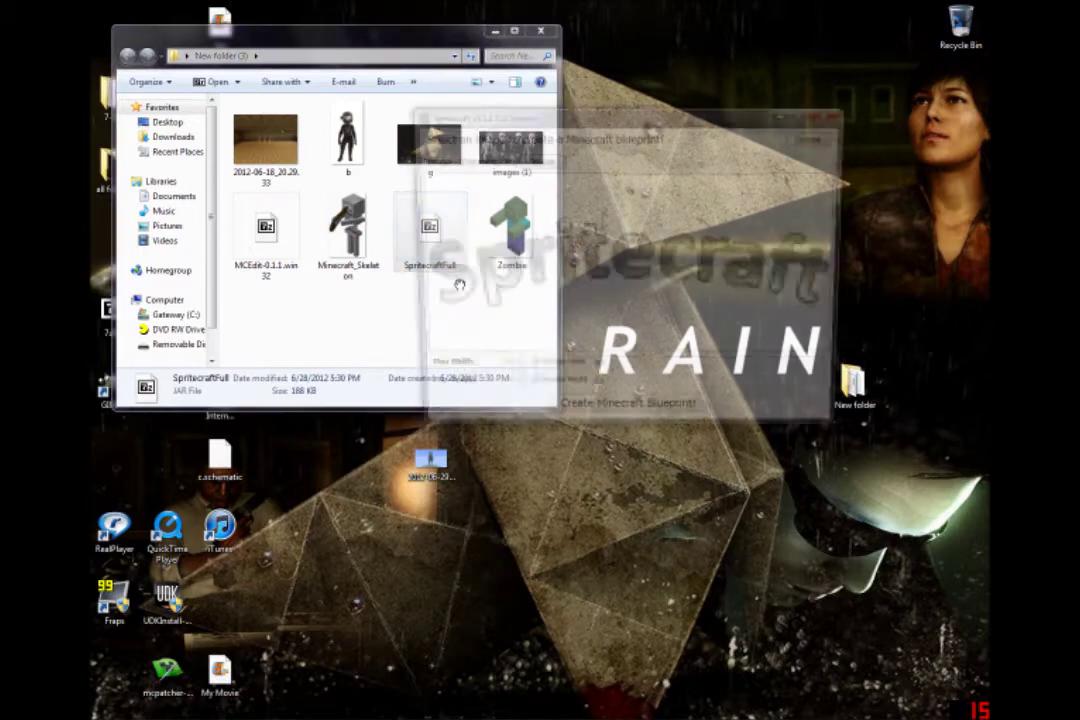
left_click_drag(628, 105, 592, 120)
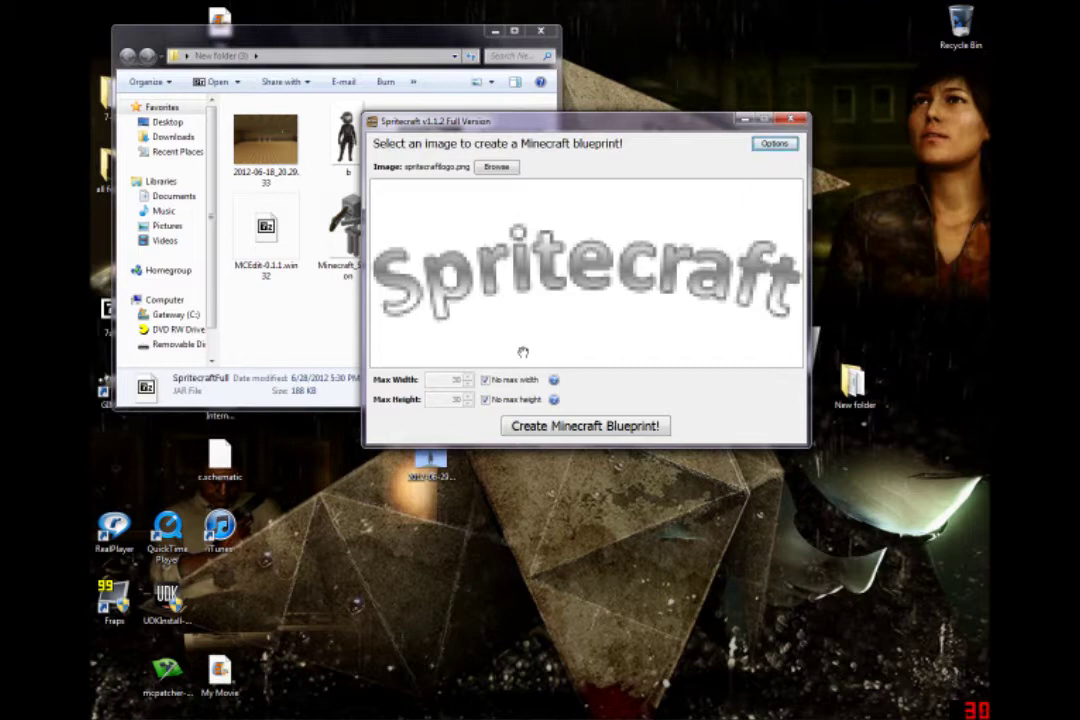
left_click(486, 380)
left_click(486, 399)
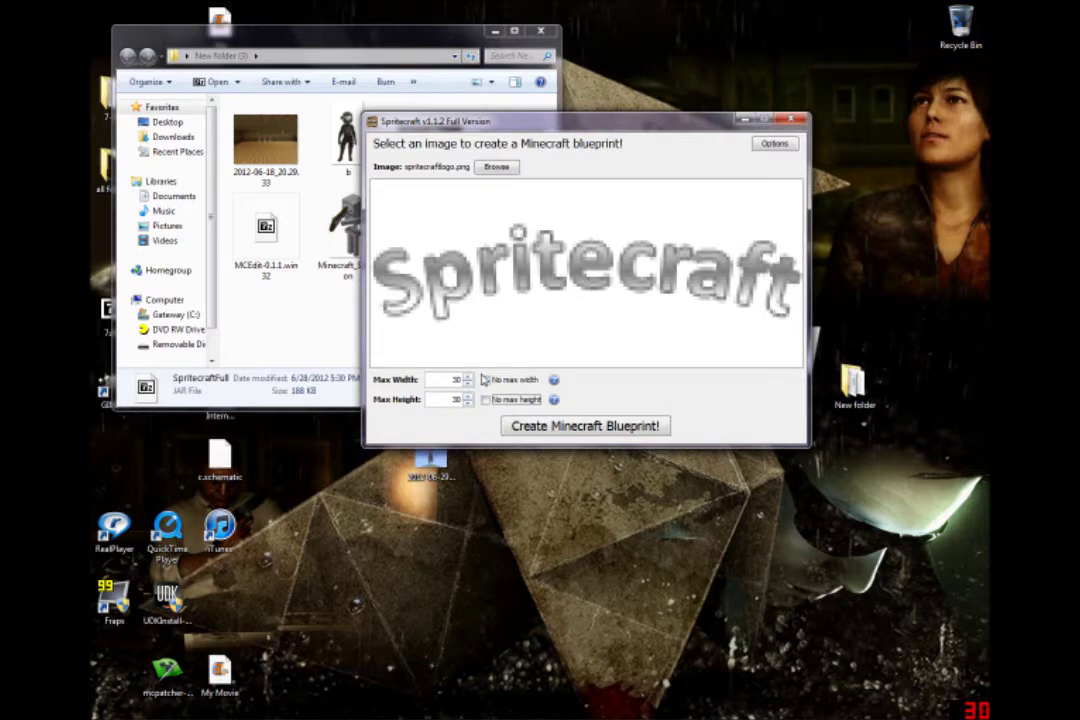
left_click(484, 379)
left_click(486, 400)
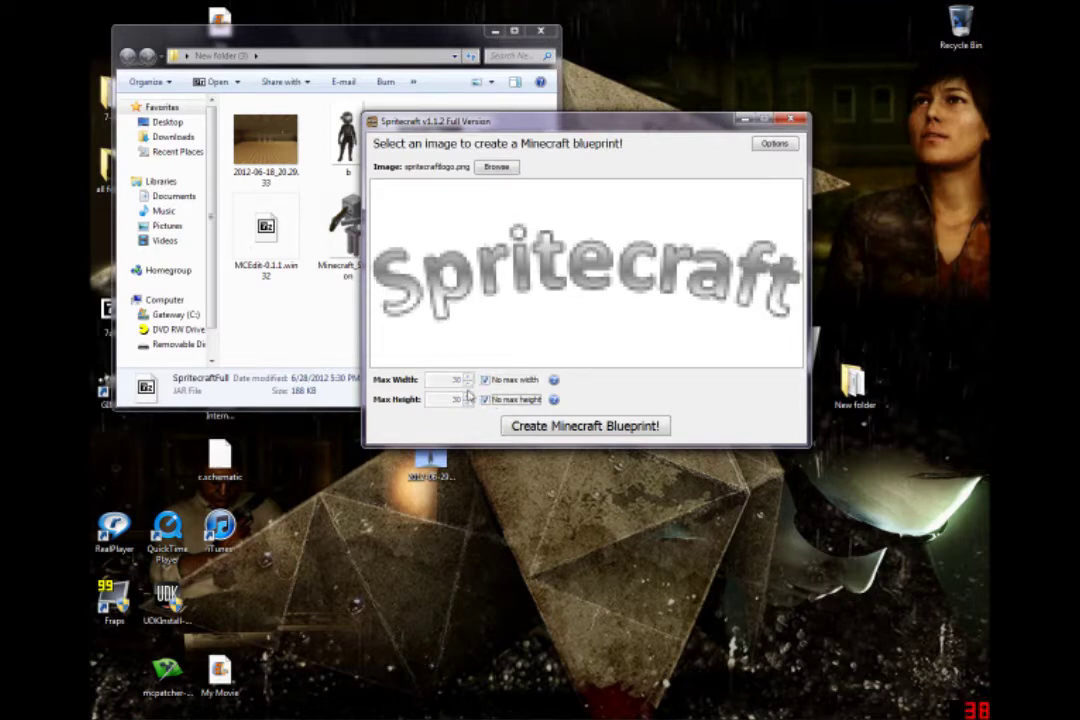
Step: Load the image avatar-body (1) from the My Pictures folder inside all folders on the Desktop
left_click(496, 167)
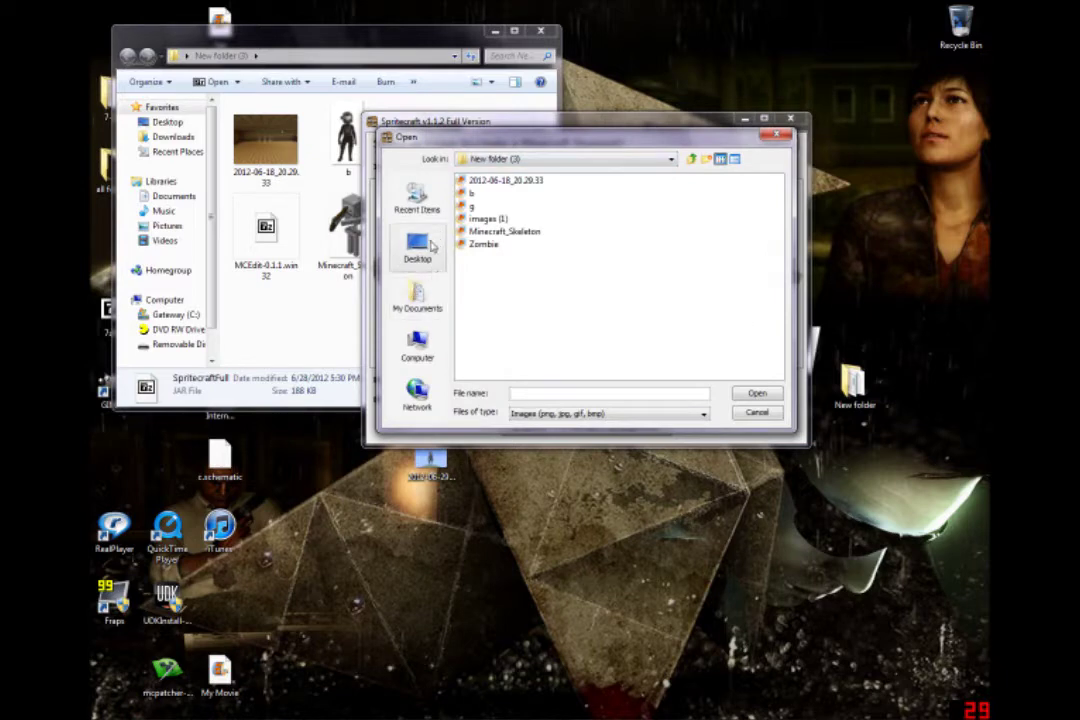
left_click(432, 247)
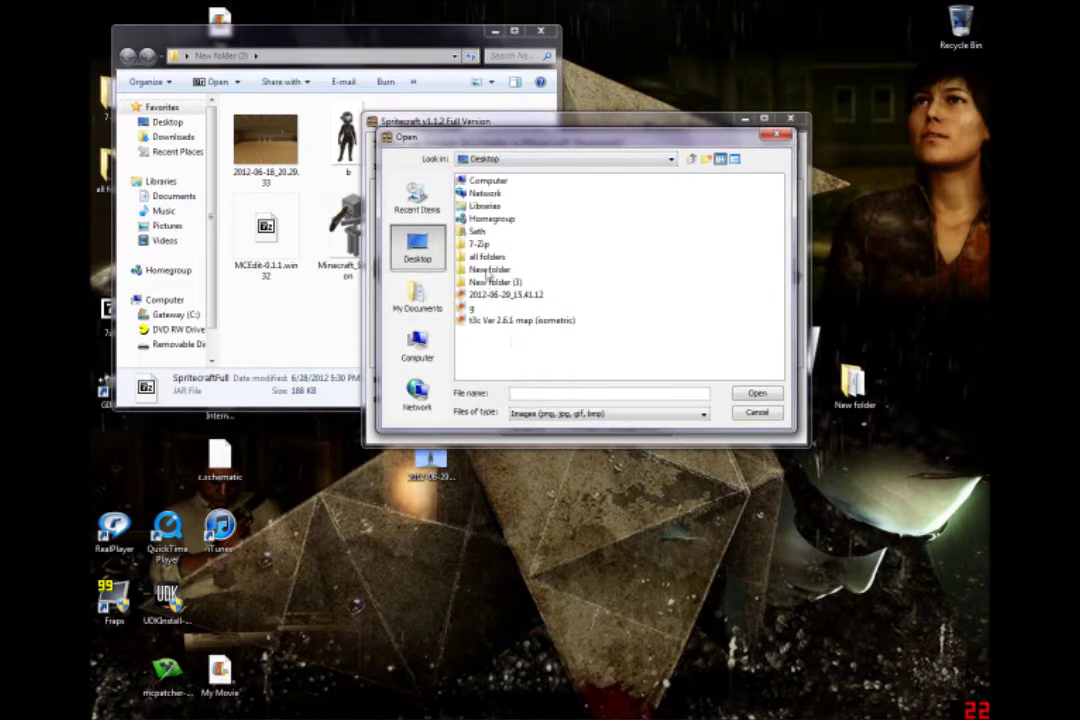
left_click_drag(362, 50, 455, 467)
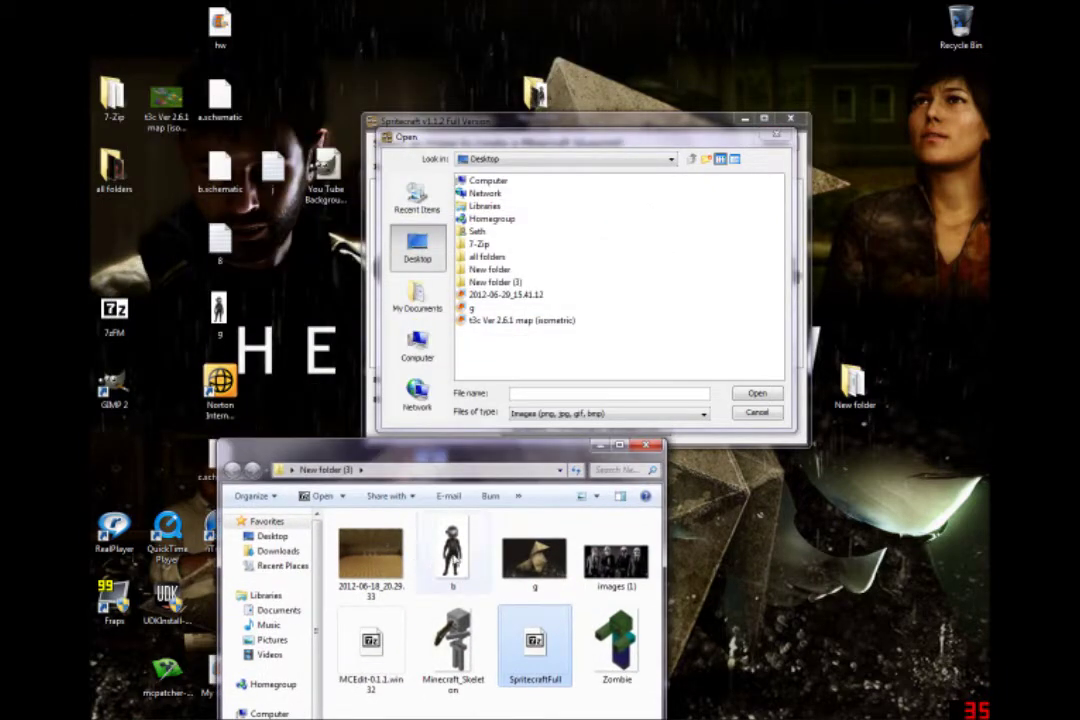
double_click(113, 165)
left_click(667, 11)
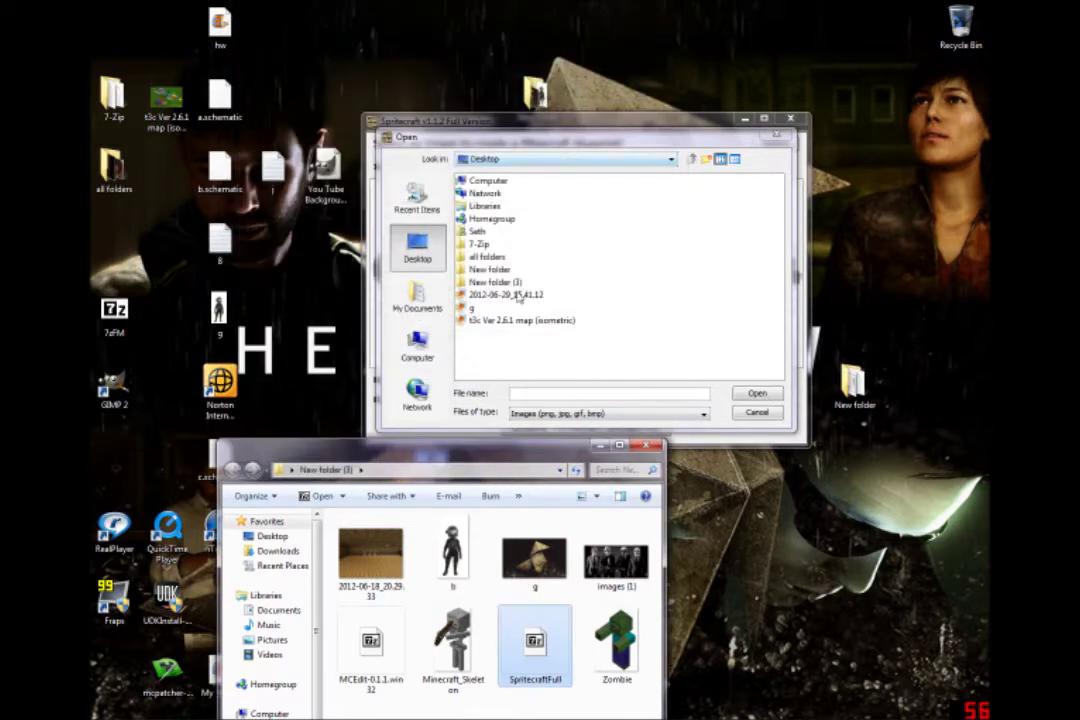
double_click(490, 257)
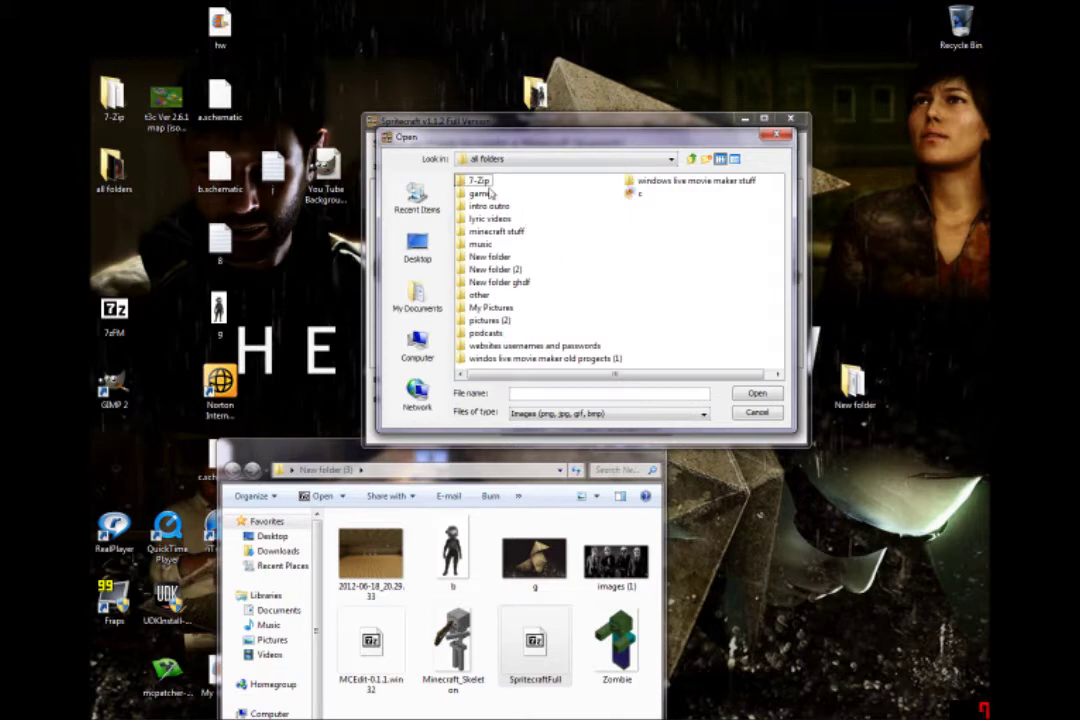
double_click(491, 307)
left_click_drag(540, 381, 565, 380)
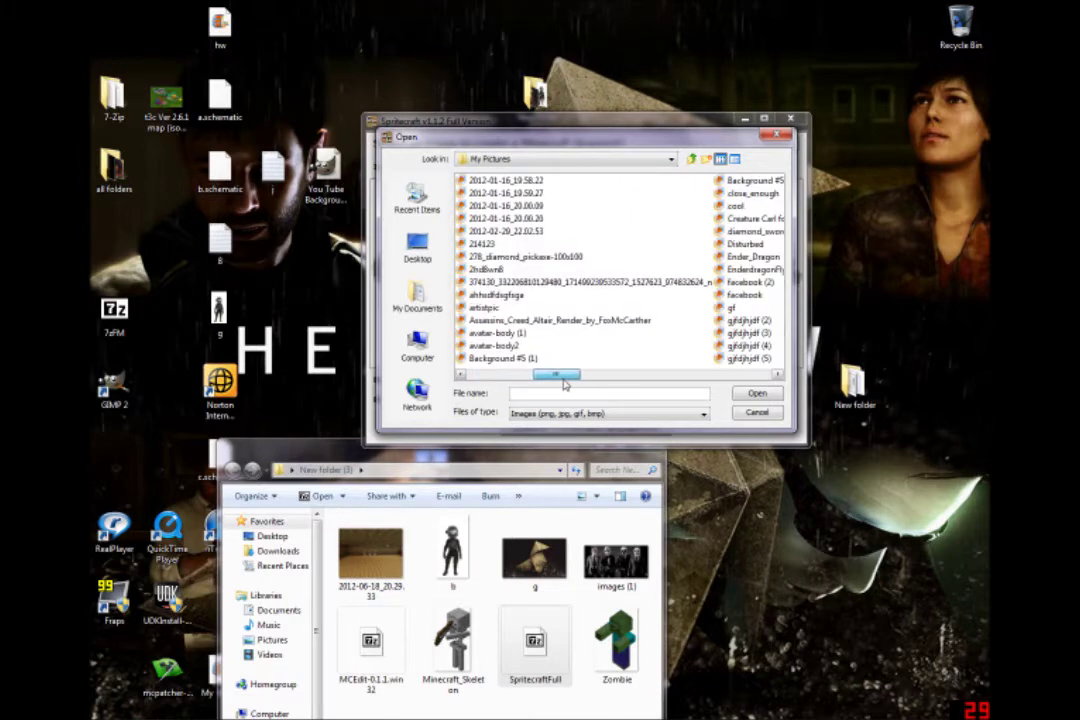
double_click(494, 332)
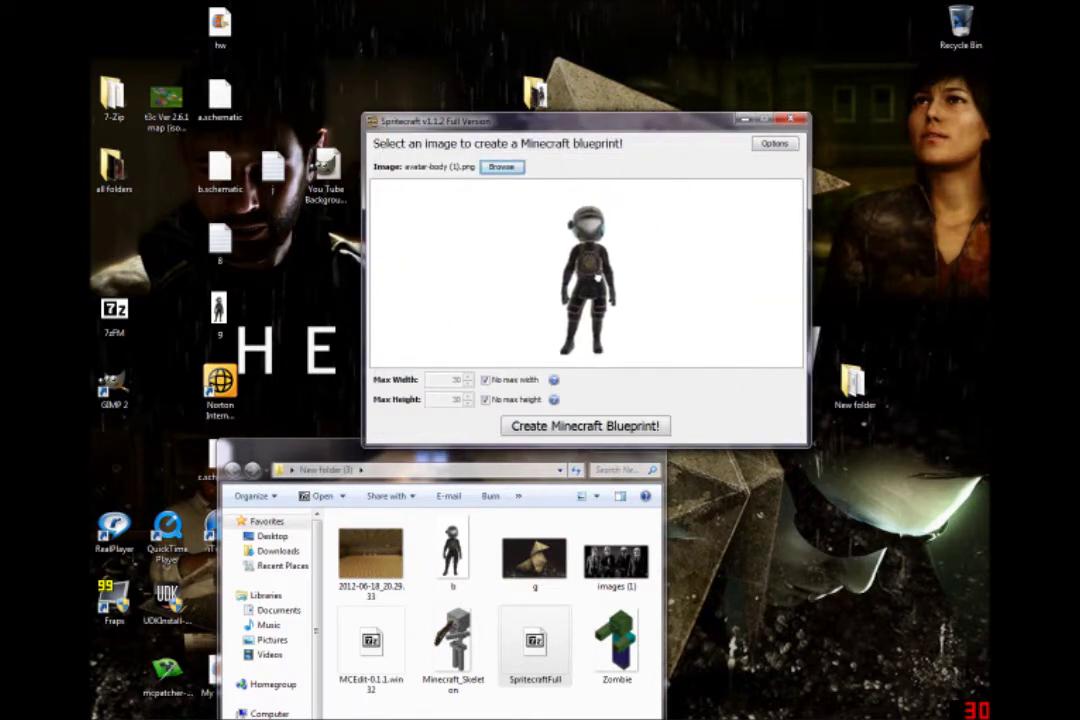
Step: Create the Minecraft blueprint from the loaded image and inspect its blocks closely in the preview
left_click(636, 426)
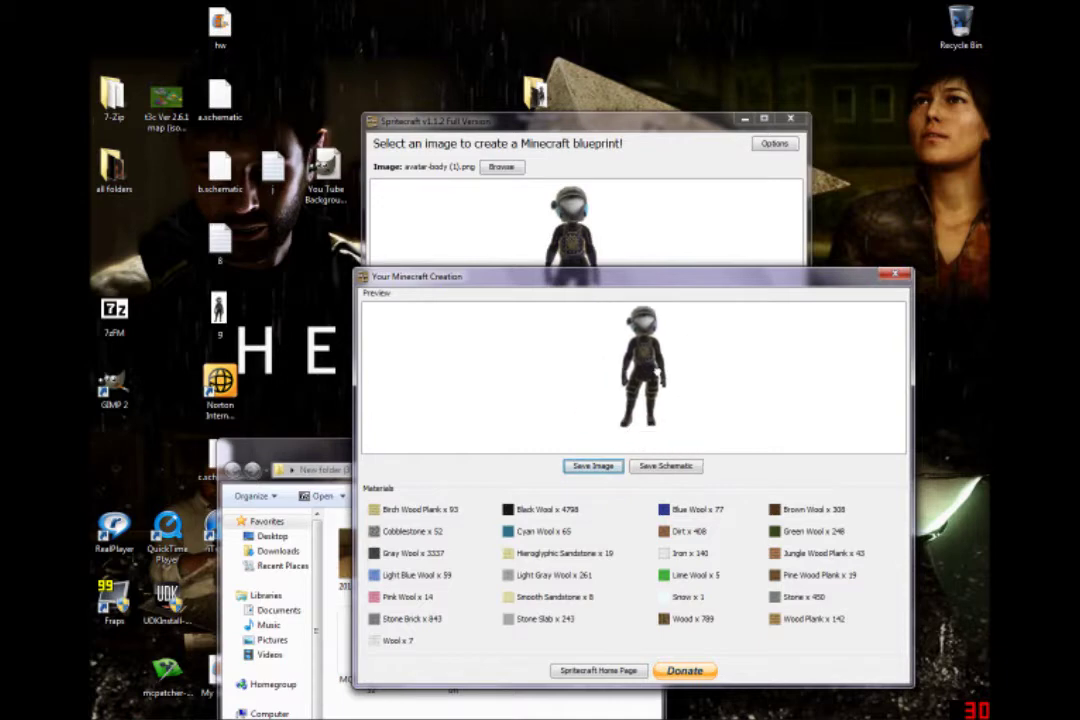
left_click_drag(657, 373, 657, 391)
scroll(657, 392, "up", 8)
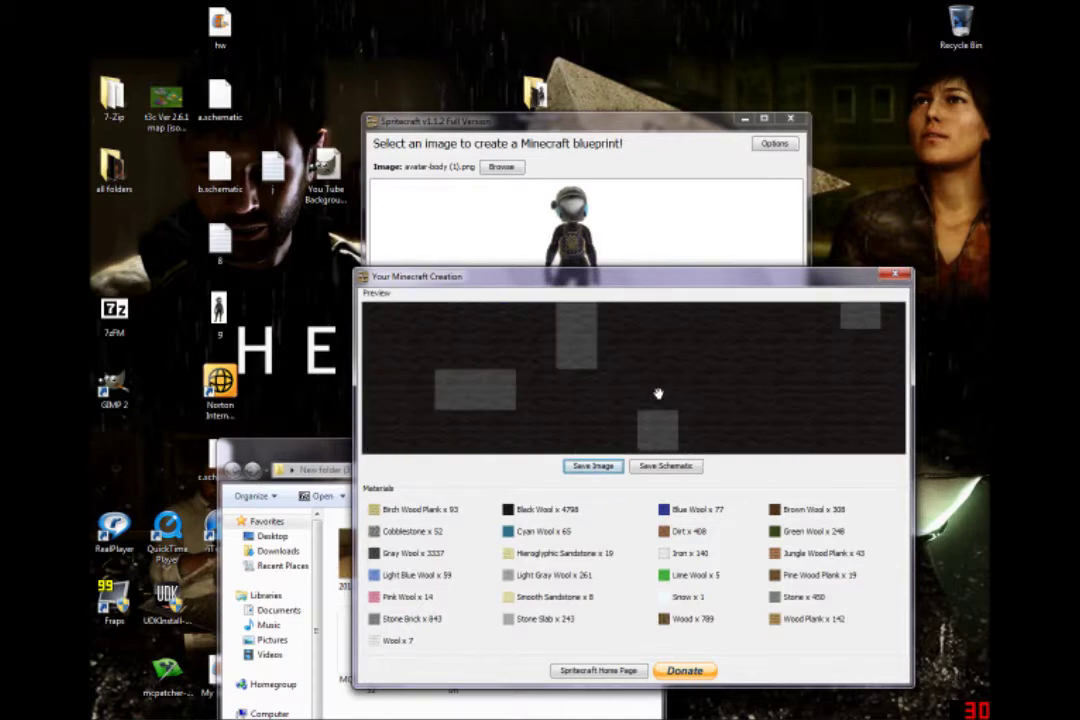
left_click_drag(695, 394, 595, 304)
left_click_drag(850, 417, 446, 405)
left_click_drag(645, 397, 683, 423)
scroll(683, 422, "down", 5)
scroll(655, 403, "up", 2)
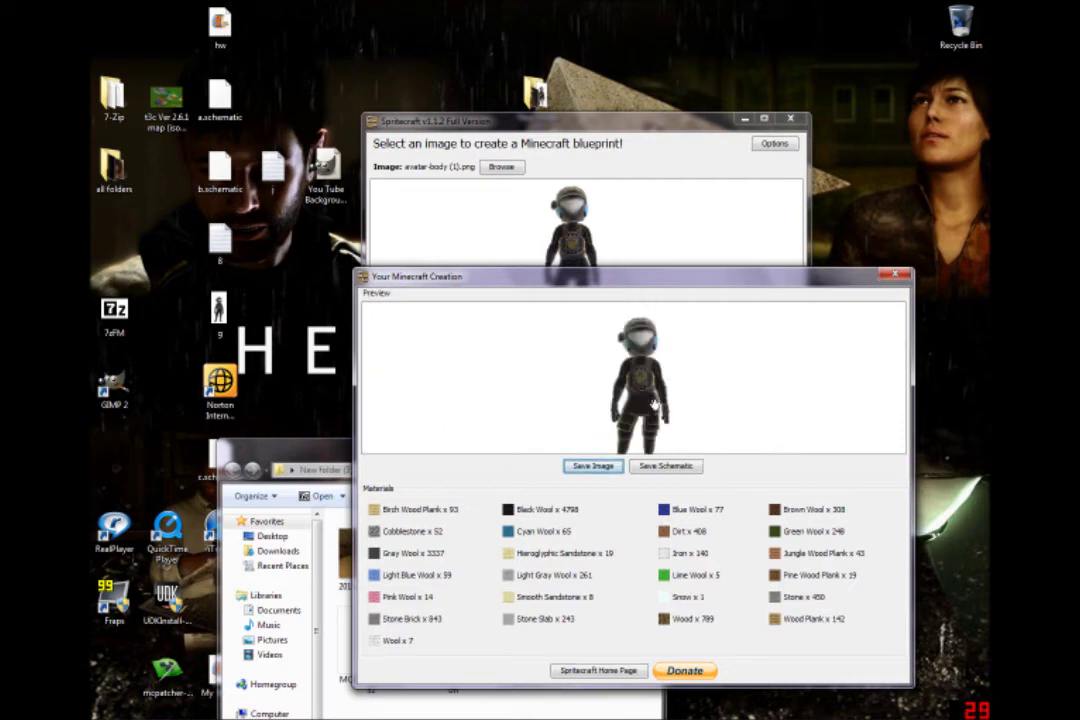
scroll(655, 404, "up", 1)
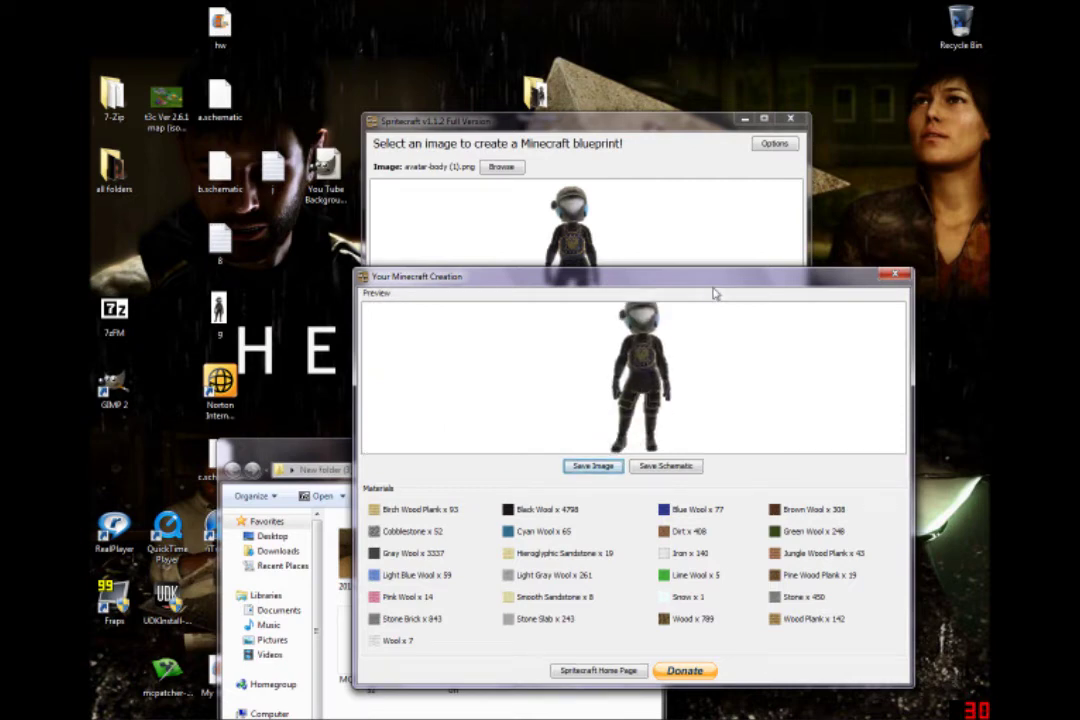
Step: Save the blueprint as a schematic named d on the Desktop and close the Minecraft creation preview
left_click_drag(714, 293, 670, 190)
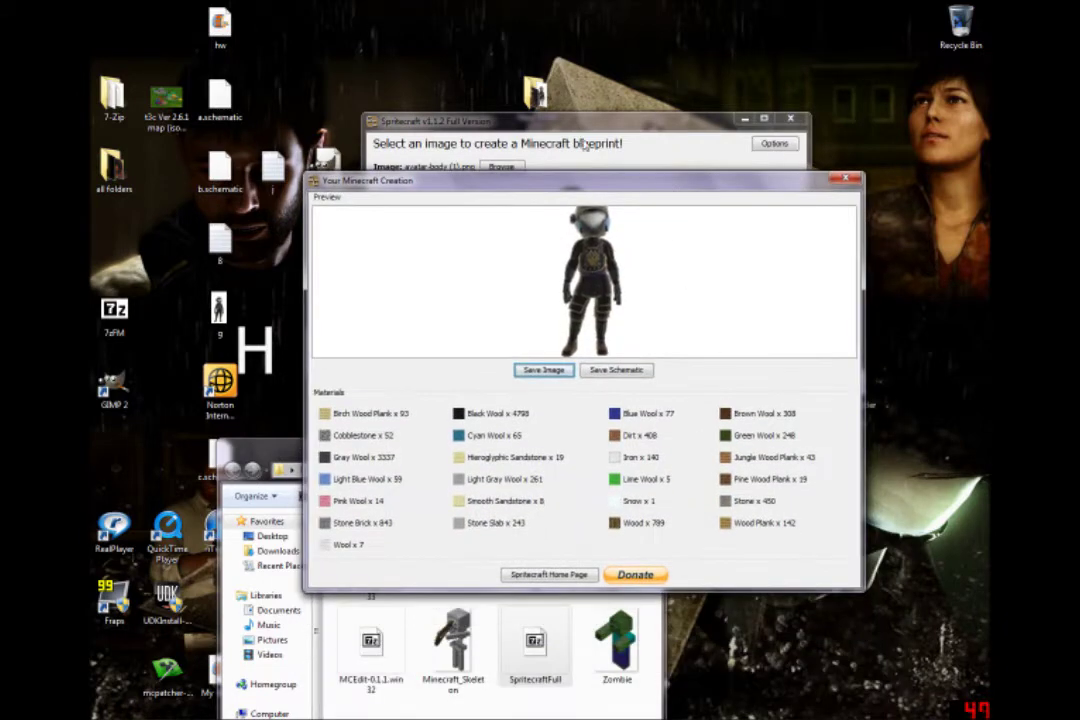
left_click(620, 371)
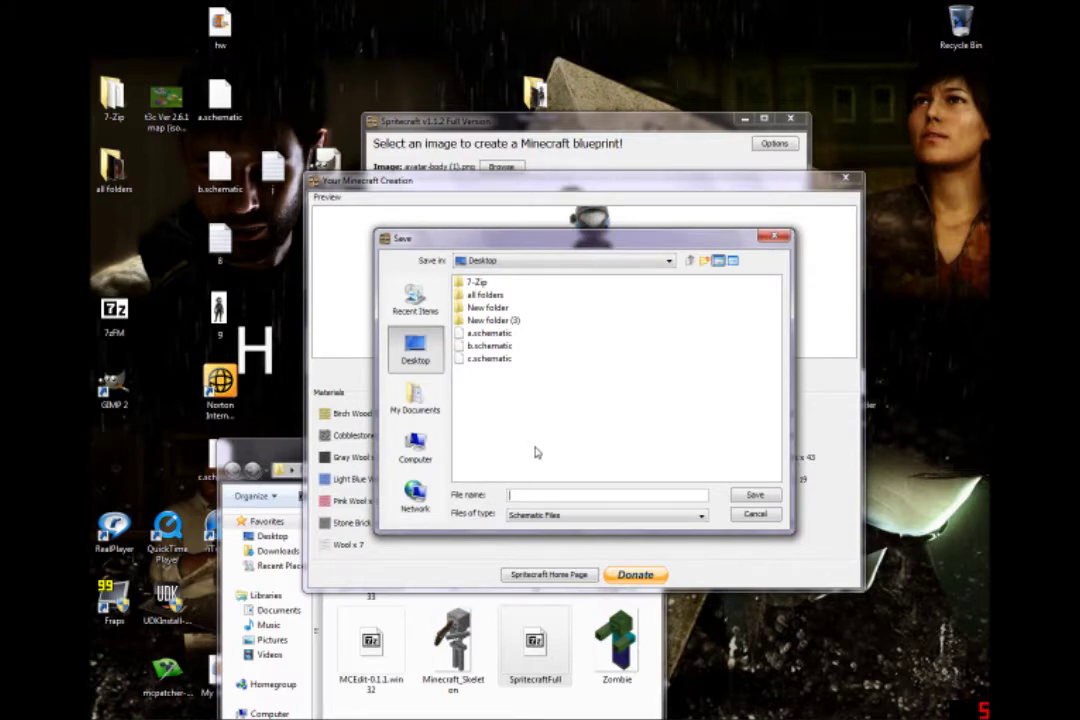
type("d")
key("Return")
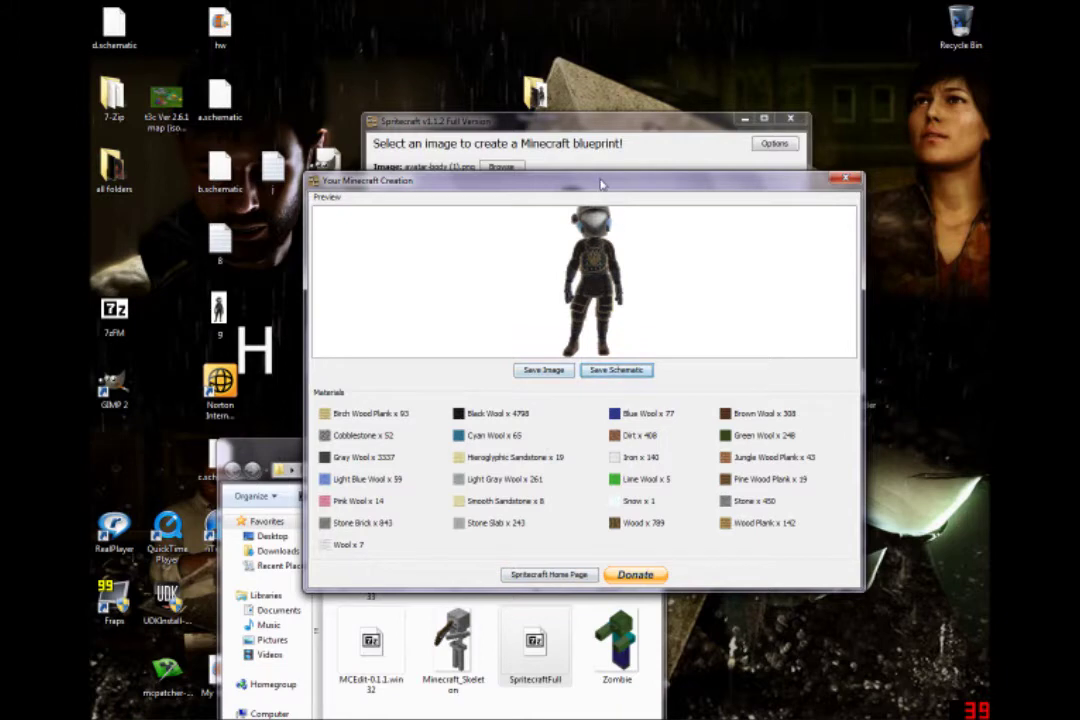
left_click_drag(614, 183, 624, 476)
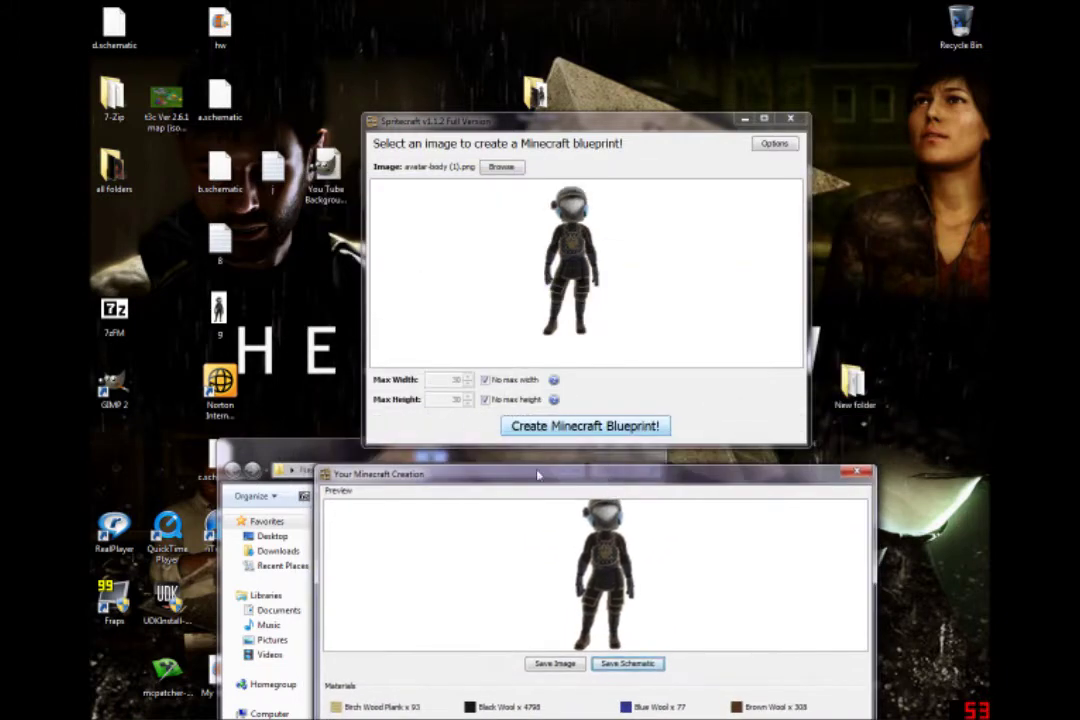
left_click_drag(535, 477, 505, 106)
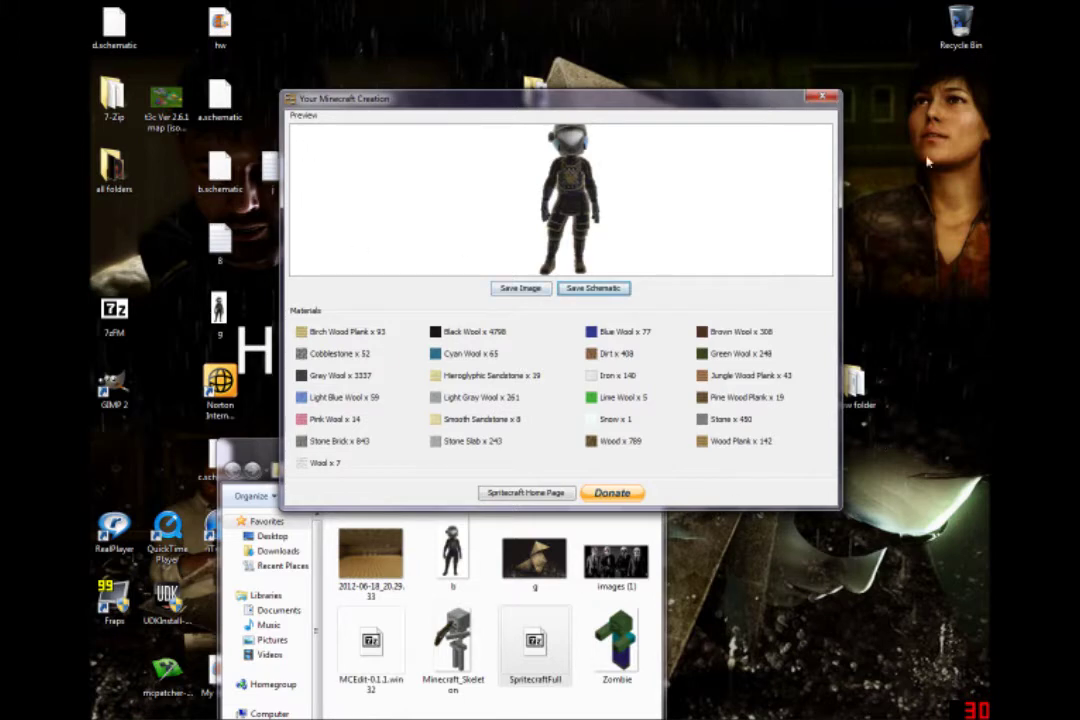
left_click(824, 97)
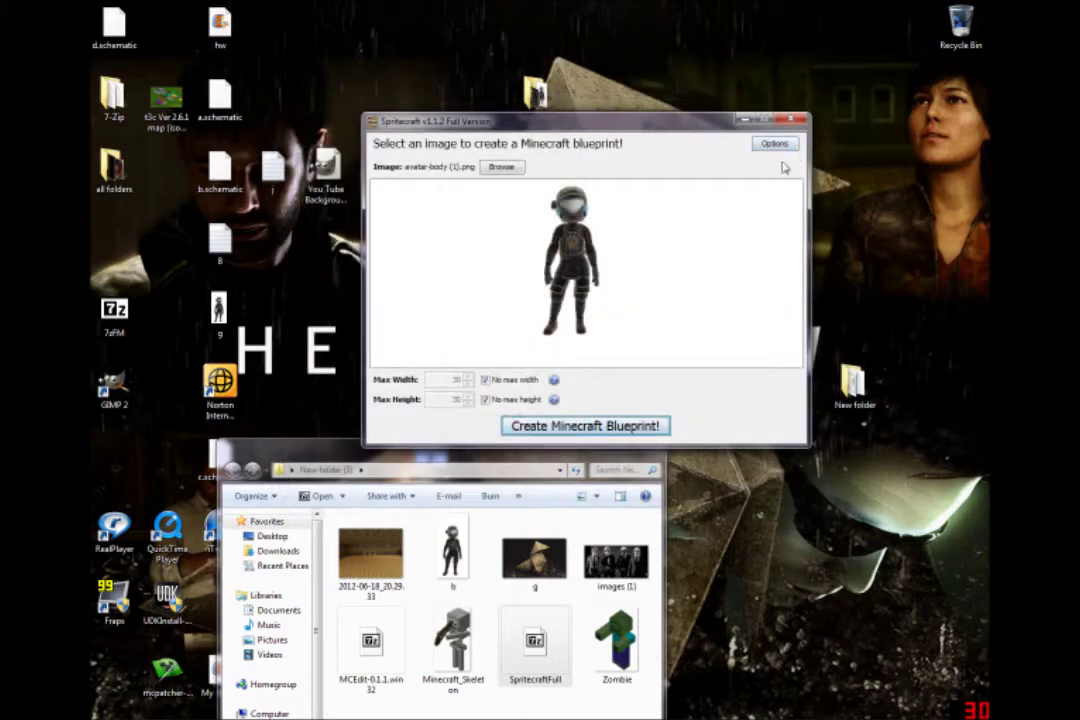
Step: Review the Spritecraft options and the texture pack file browser, and close Spritecraft without changing any setting
left_click(776, 145)
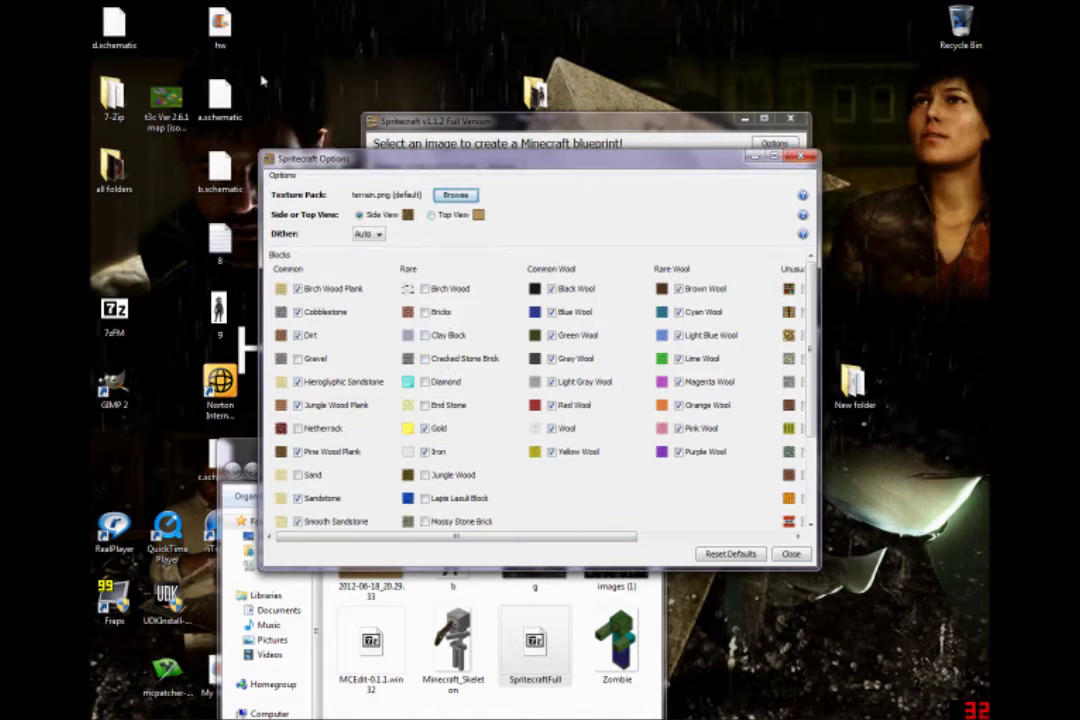
left_click(437, 196)
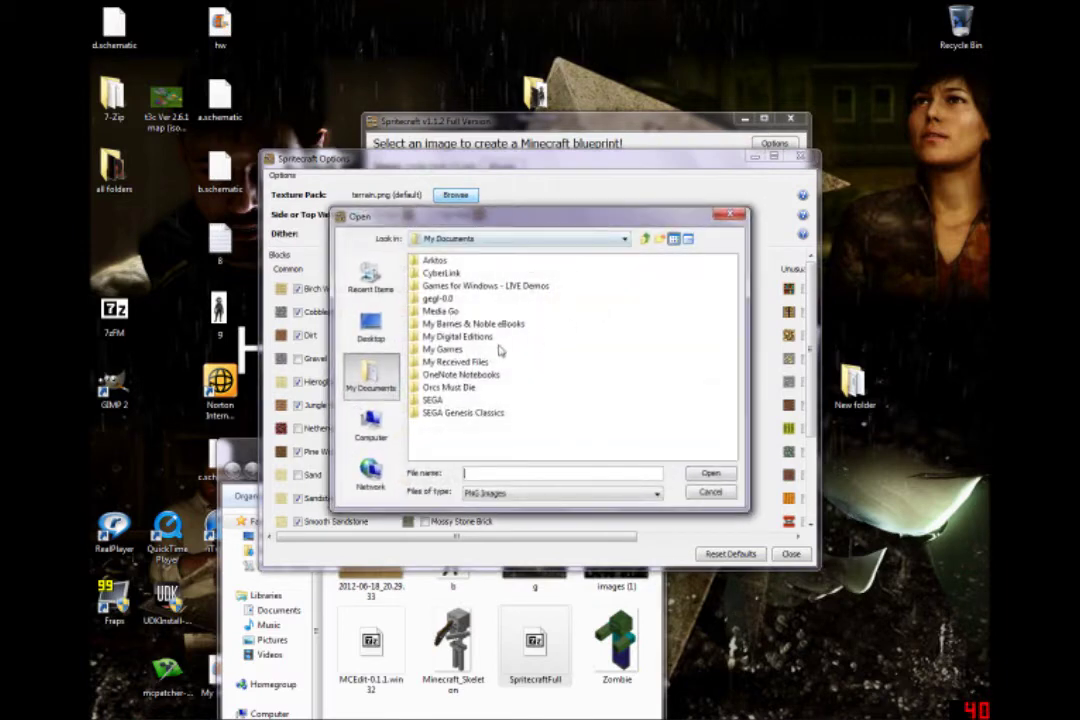
left_click(736, 214)
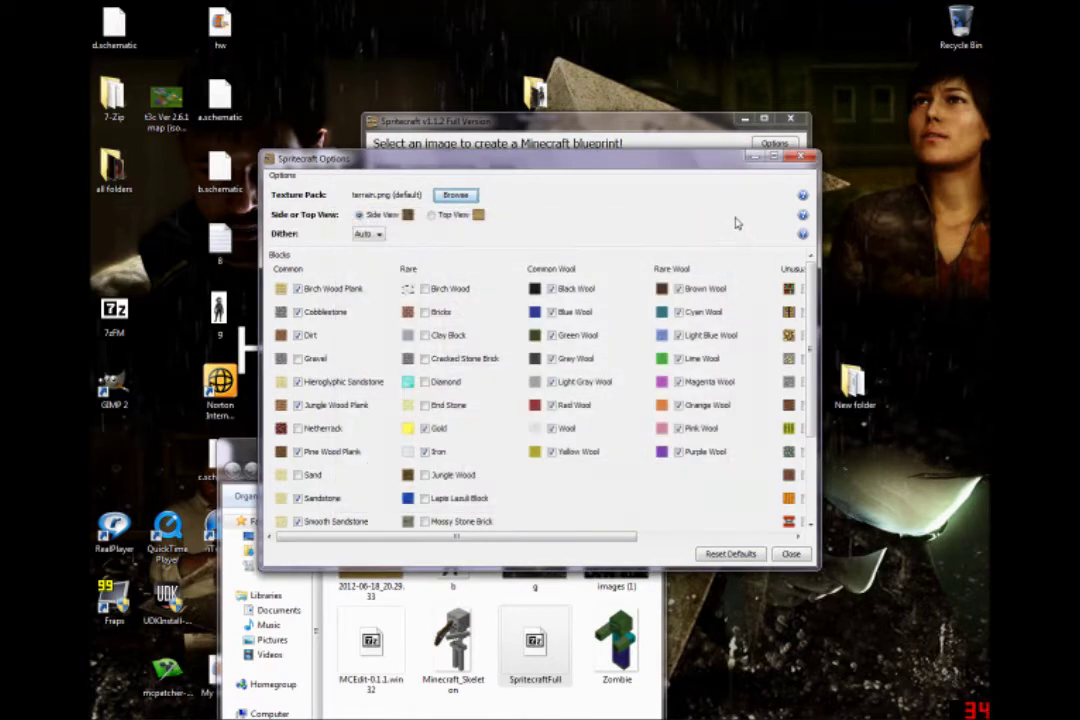
left_click(803, 160)
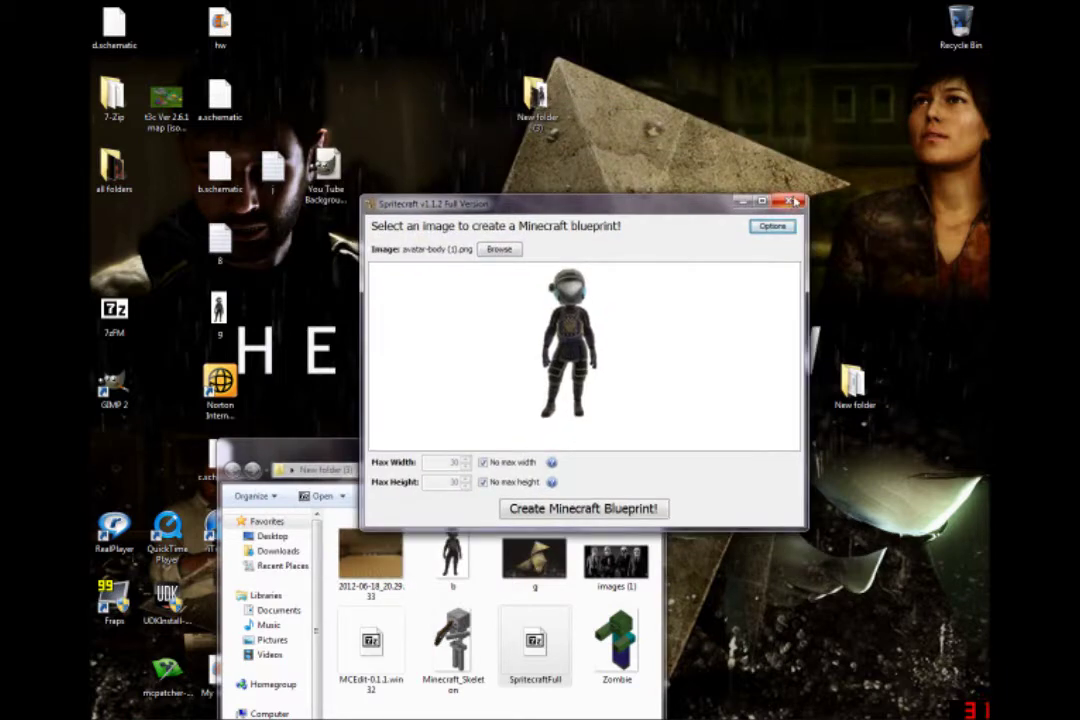
left_click(795, 202)
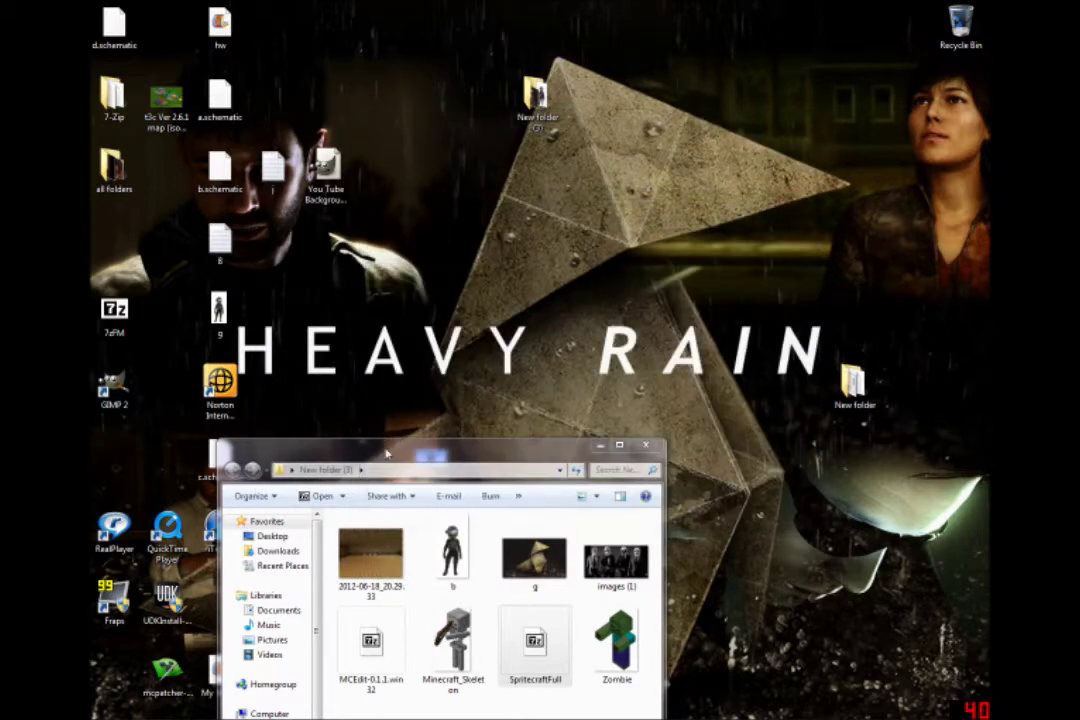
Step: Open the blueprint image g from the Desktop and examine its individual blocks up close
left_click_drag(388, 455, 583, 152)
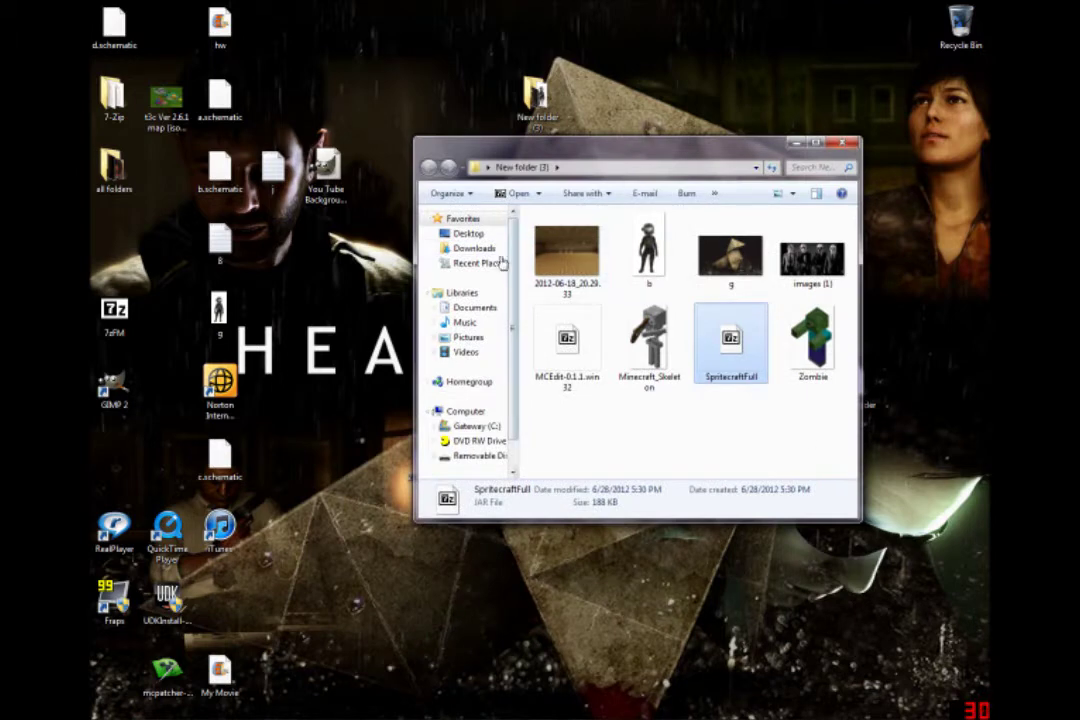
left_click(237, 307)
double_click(235, 305)
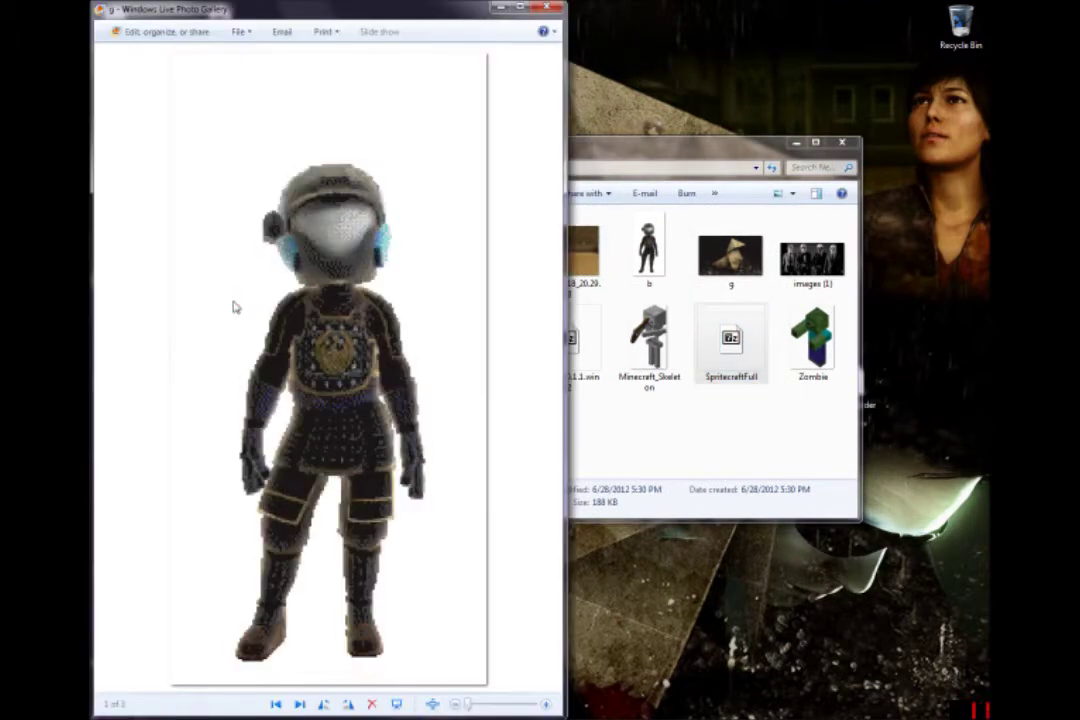
scroll(374, 352, "up", 5)
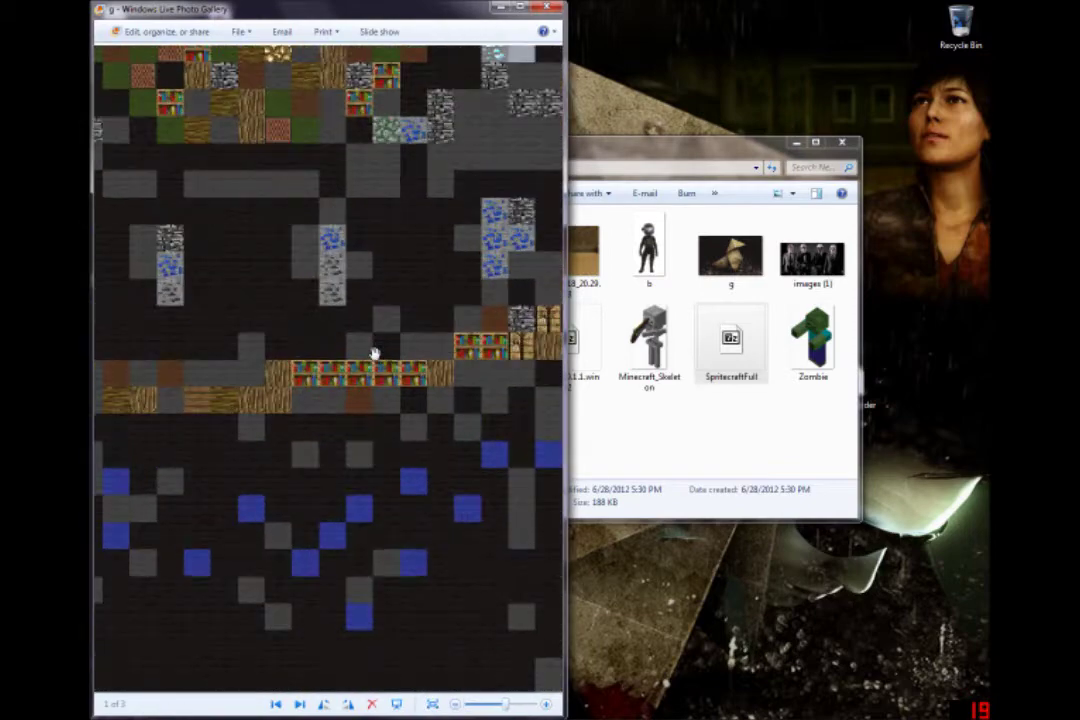
scroll(362, 323, "down", 4)
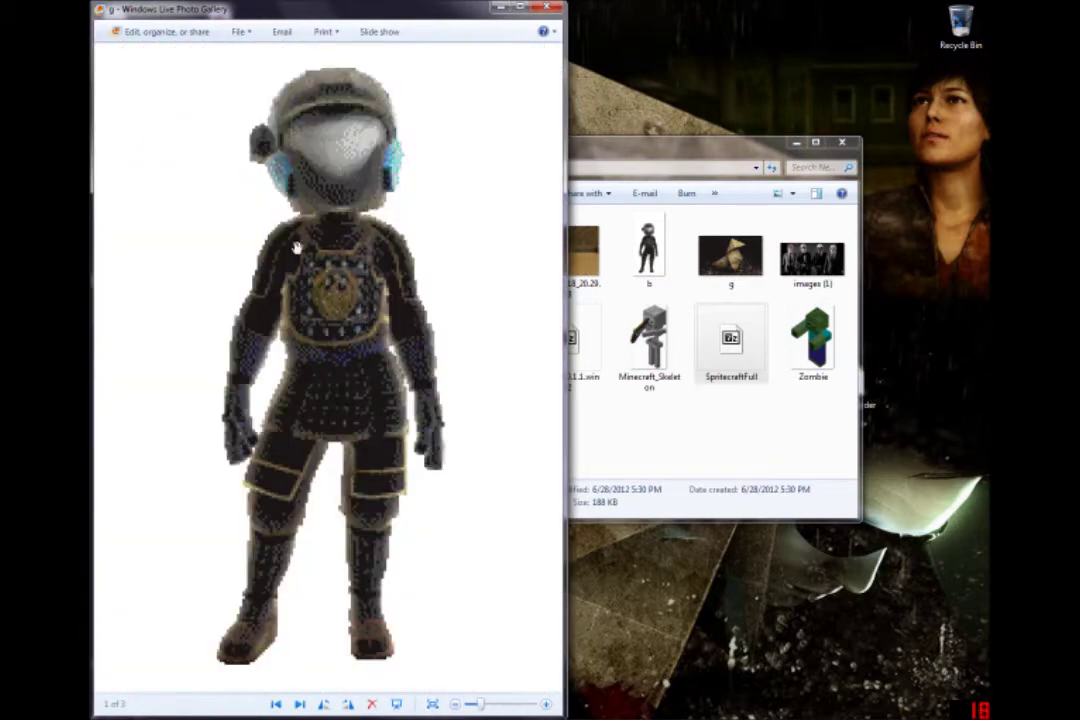
Step: Open image b from New folder (3), compare it side by side with image g, and close both images
double_click(648, 250)
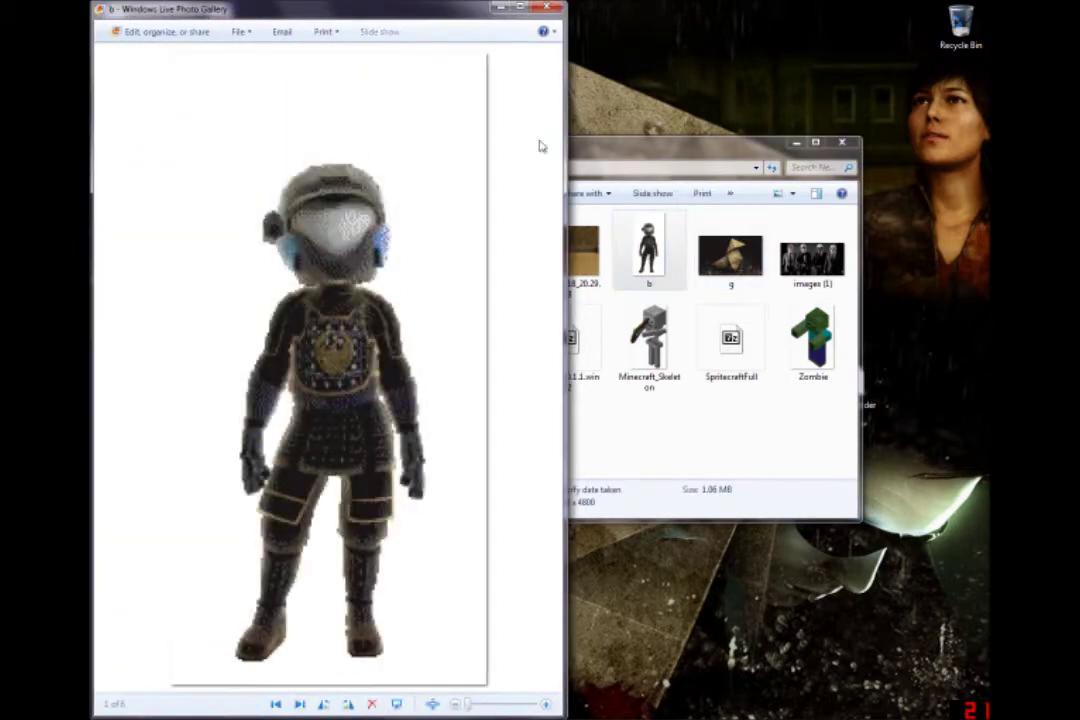
left_click_drag(352, 12, 842, 1)
scroll(692, 343, "up", 1)
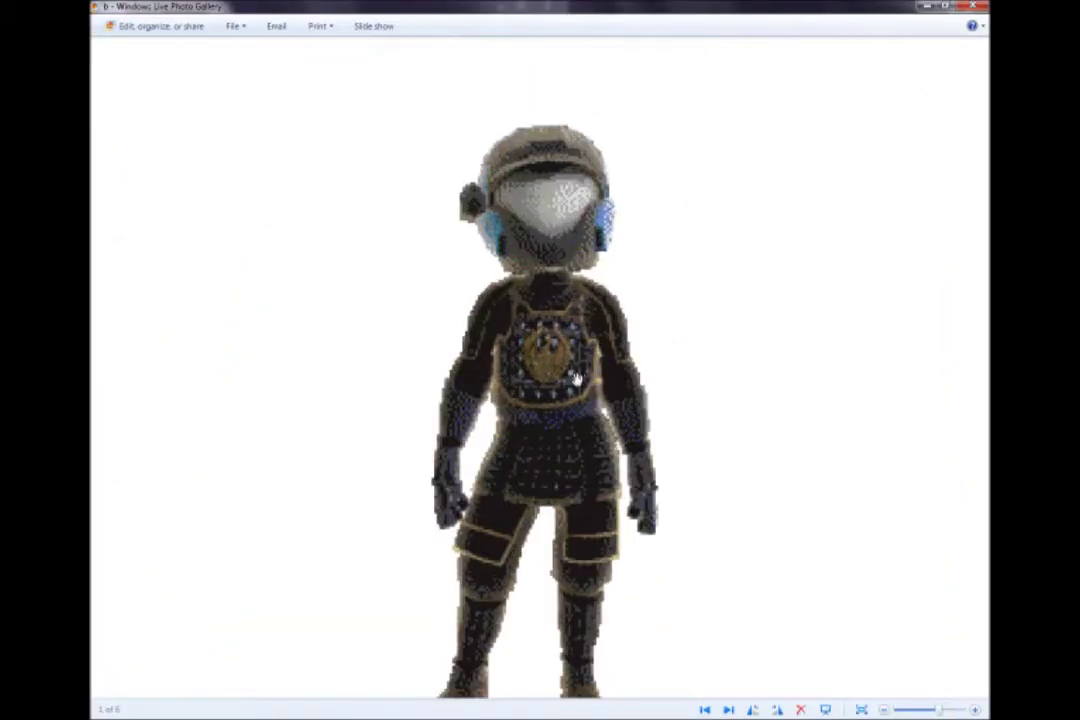
left_click_drag(790, 5, 755, 19)
scroll(759, 4, "up", 4)
scroll(791, 288, "down", 2)
scroll(790, 288, "down", 3)
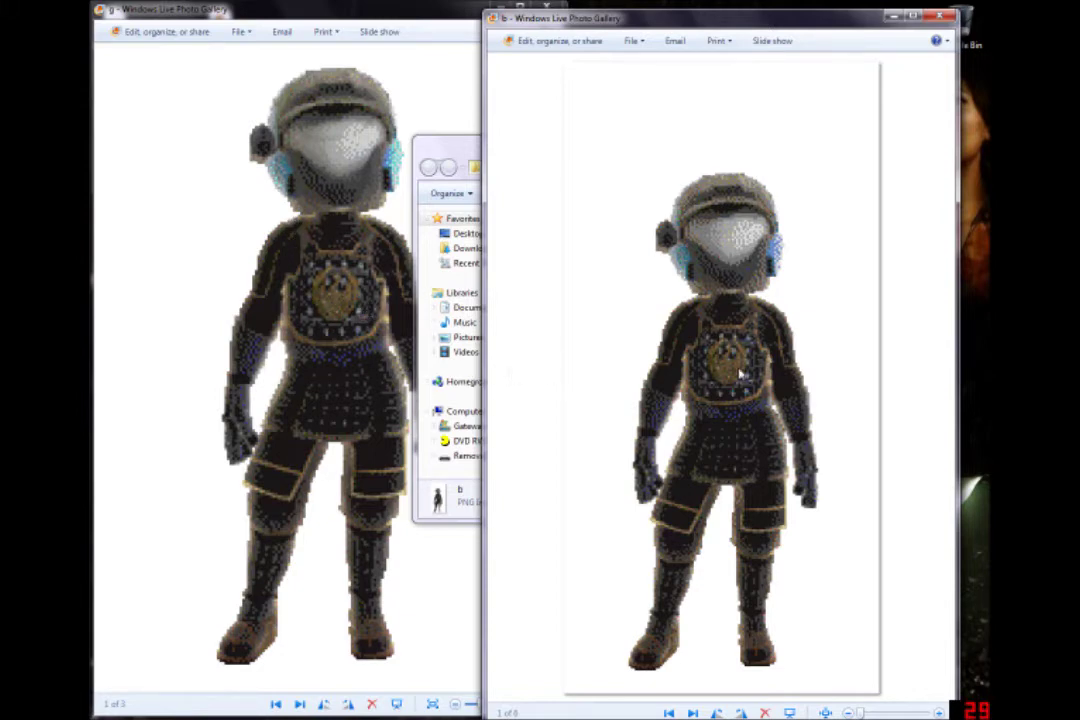
left_click_drag(370, 12, 360, 107)
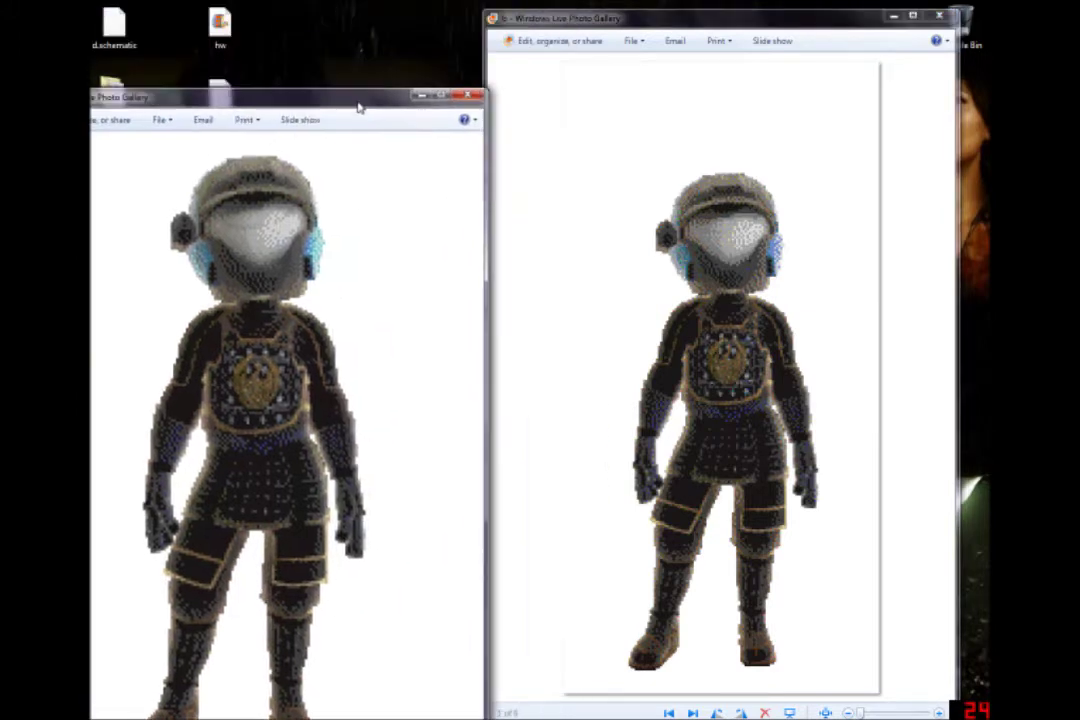
left_click(467, 96)
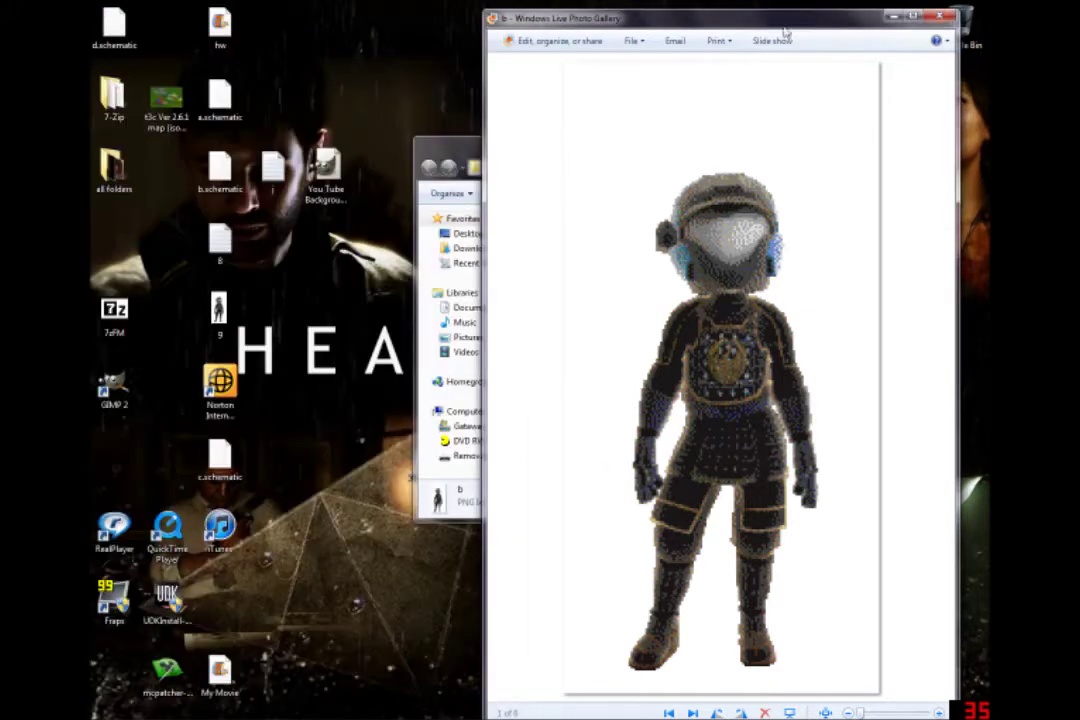
left_click(940, 18)
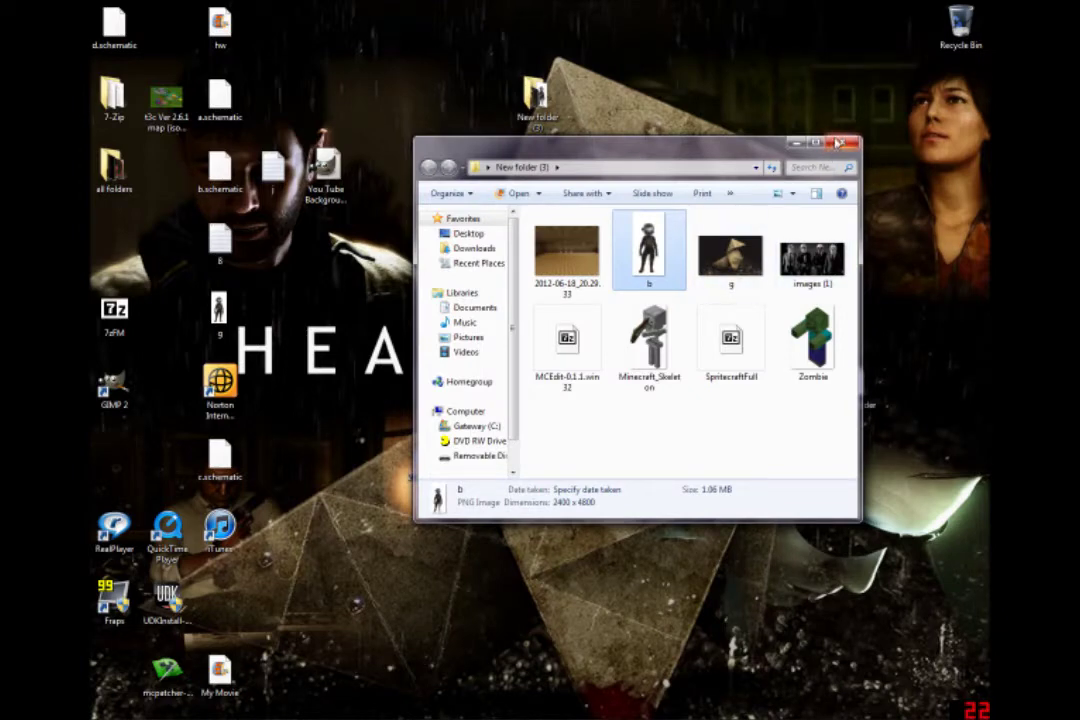
Step: Create a new folder on the Desktop for the contents of the MCEdit-0.1.1.win32 archive
left_click(585, 345)
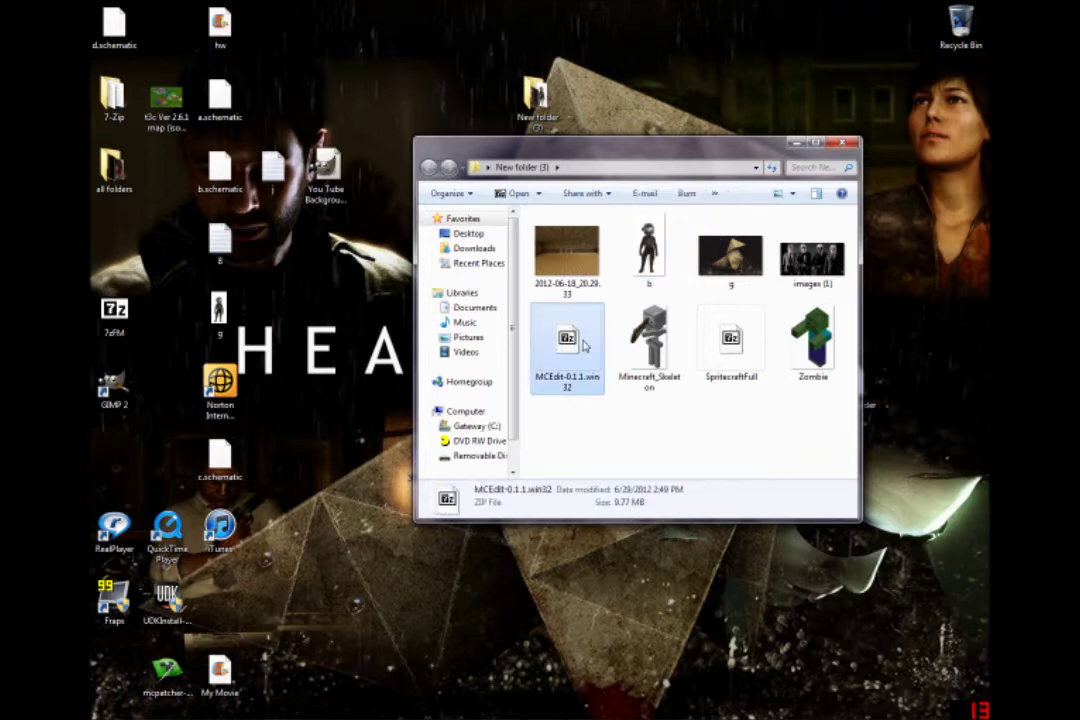
left_click(338, 352)
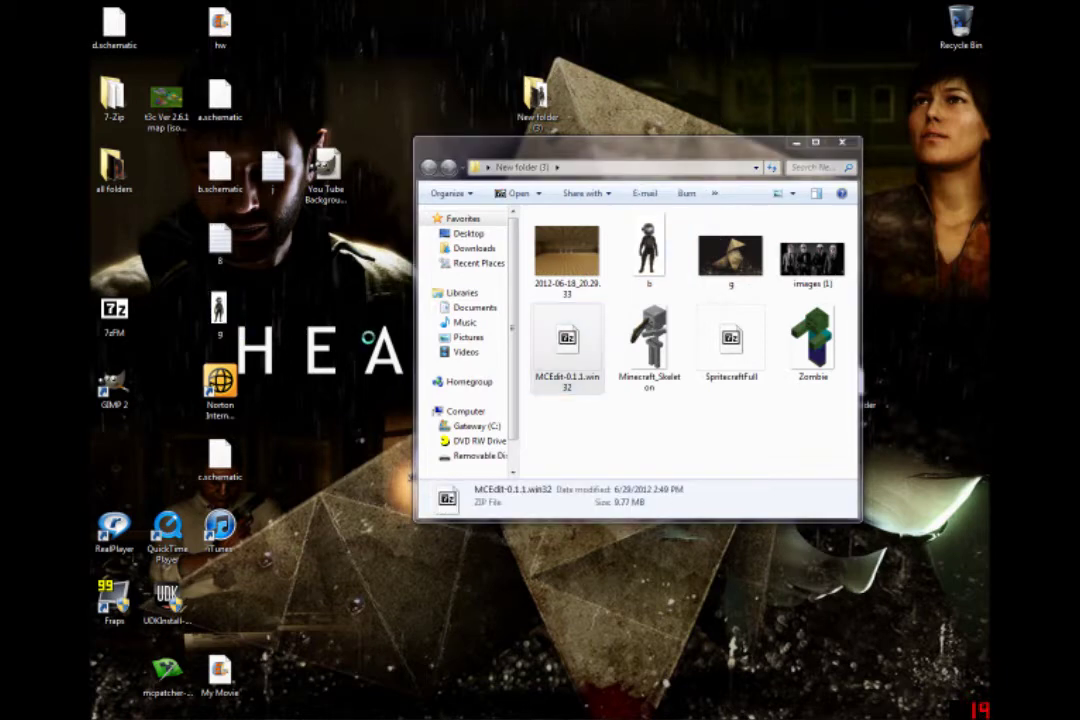
right_click(348, 339)
mouse_move(405, 478)
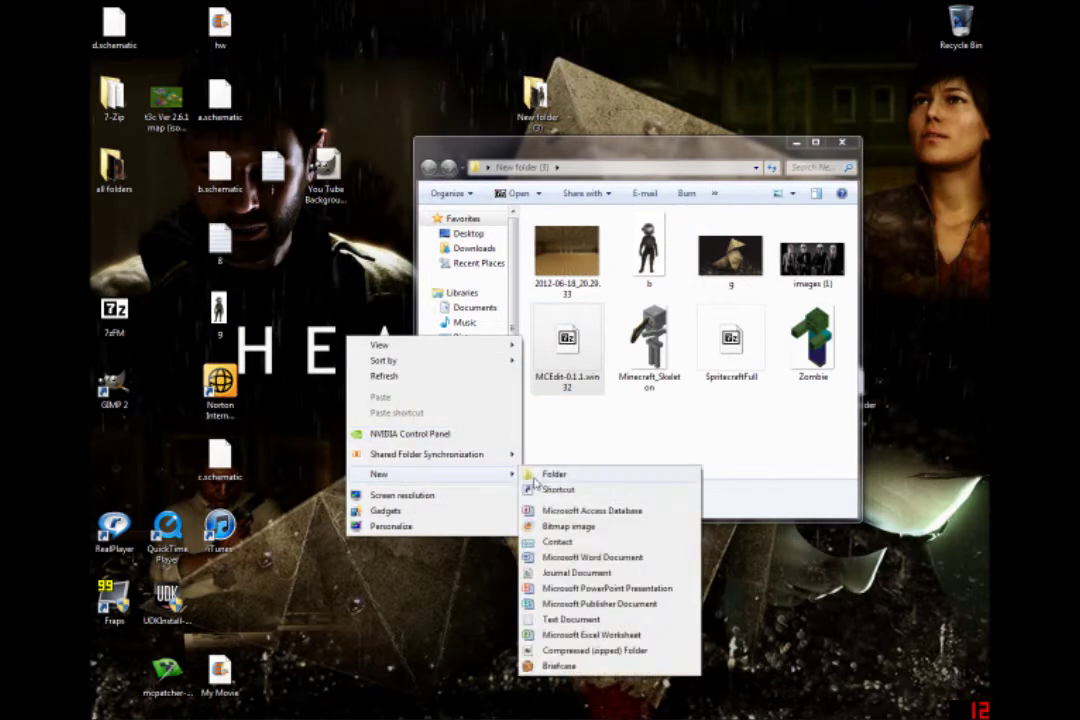
left_click(554, 475)
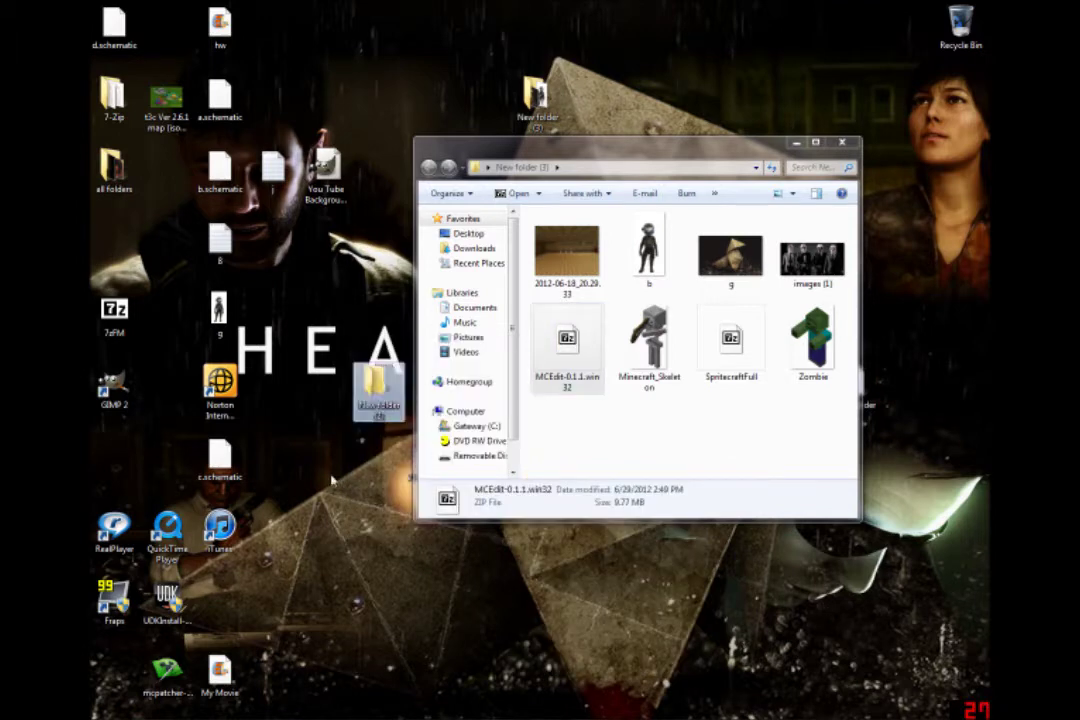
Step: Open the MCEdit-0.1.1.win32 archive, select all of its contents, and close the archive and New folder (3)
left_click(568, 340)
double_click(568, 340)
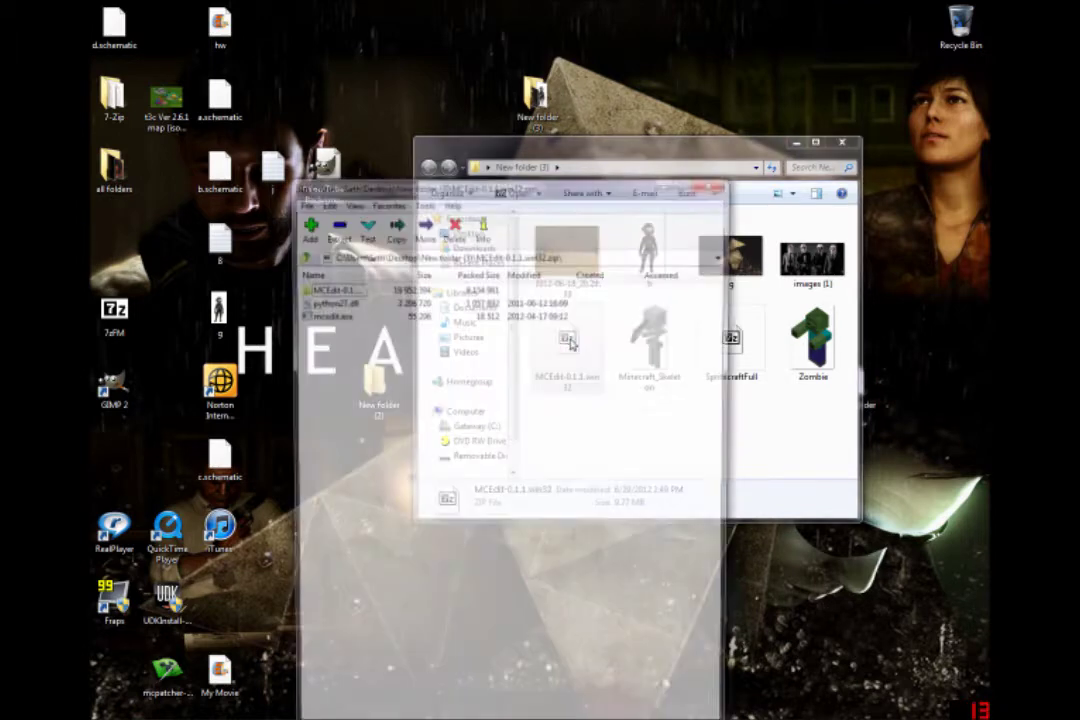
left_click_drag(590, 201, 938, 227)
key("ctrl+a")
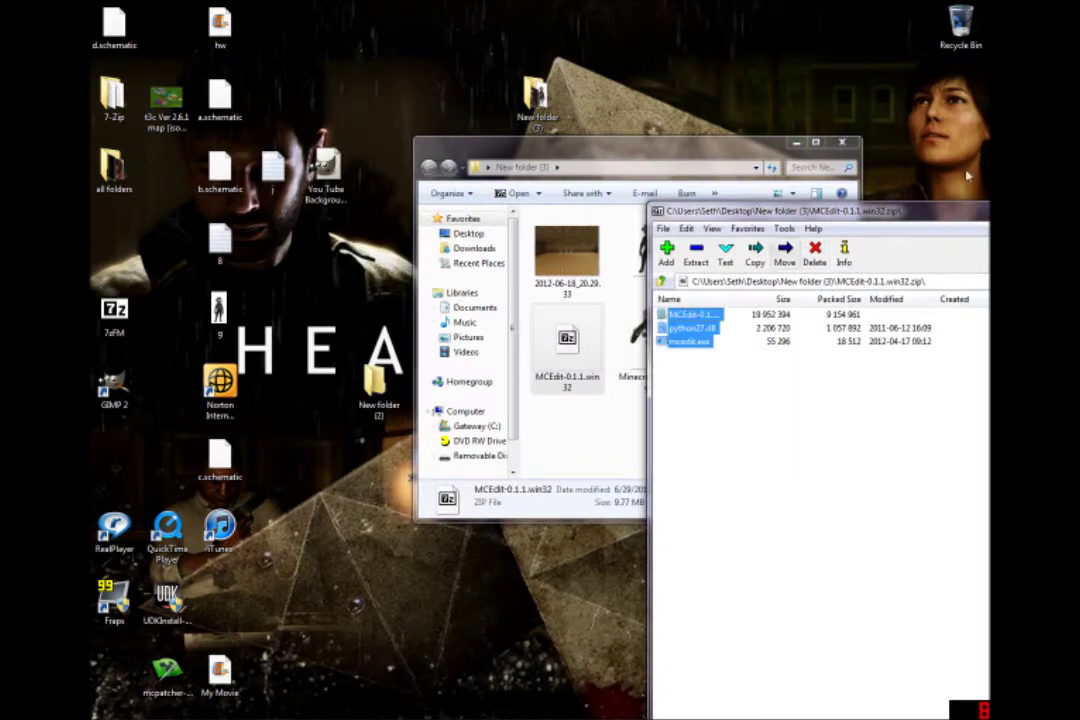
left_click_drag(942, 211, 340, 277)
left_click(486, 274)
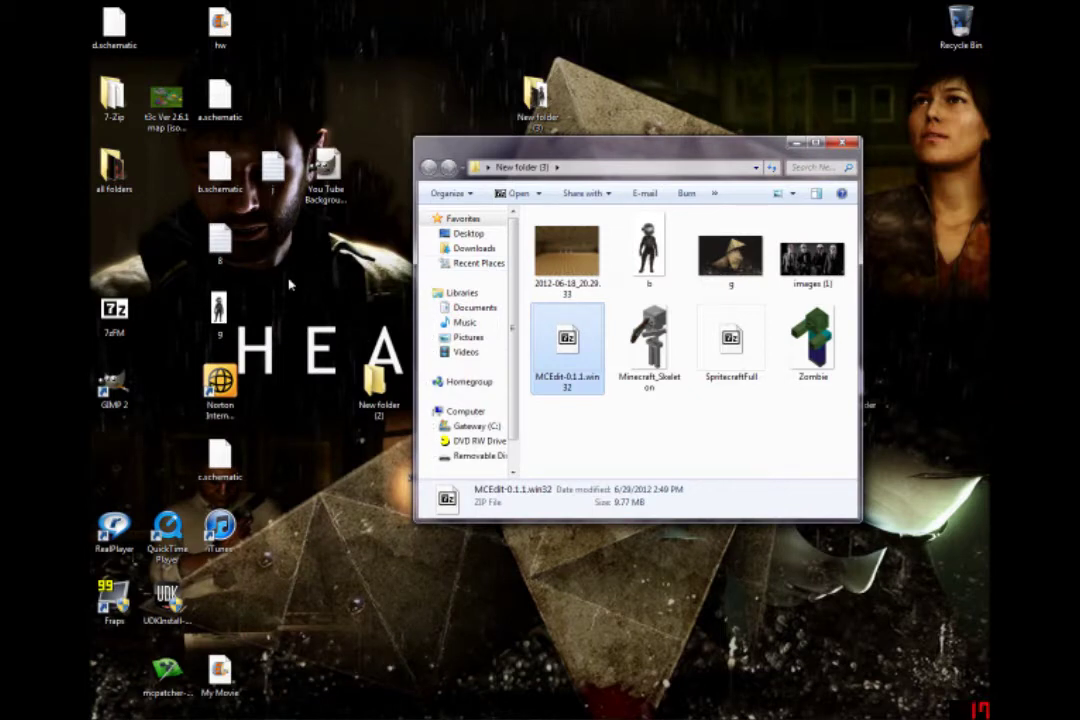
left_click(845, 144)
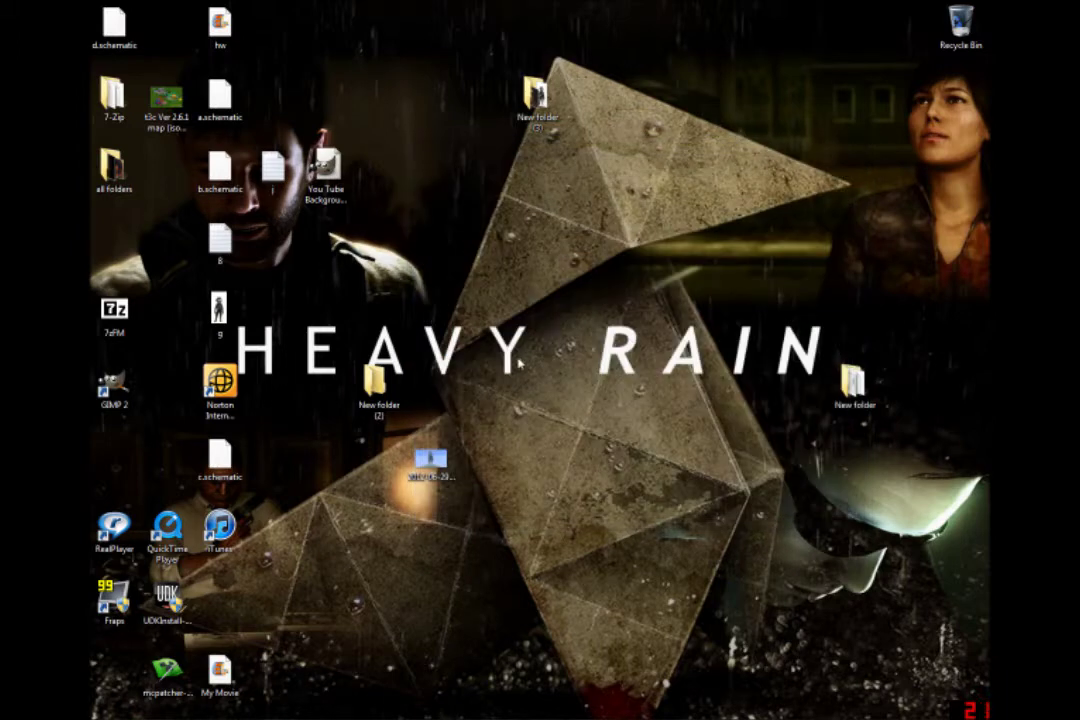
Step: Look through New folder (2), New folder, My Pictures, New folder ghdf and other inside all folders, and close the window
double_click(93, 168)
left_click(567, 355)
double_click(567, 355)
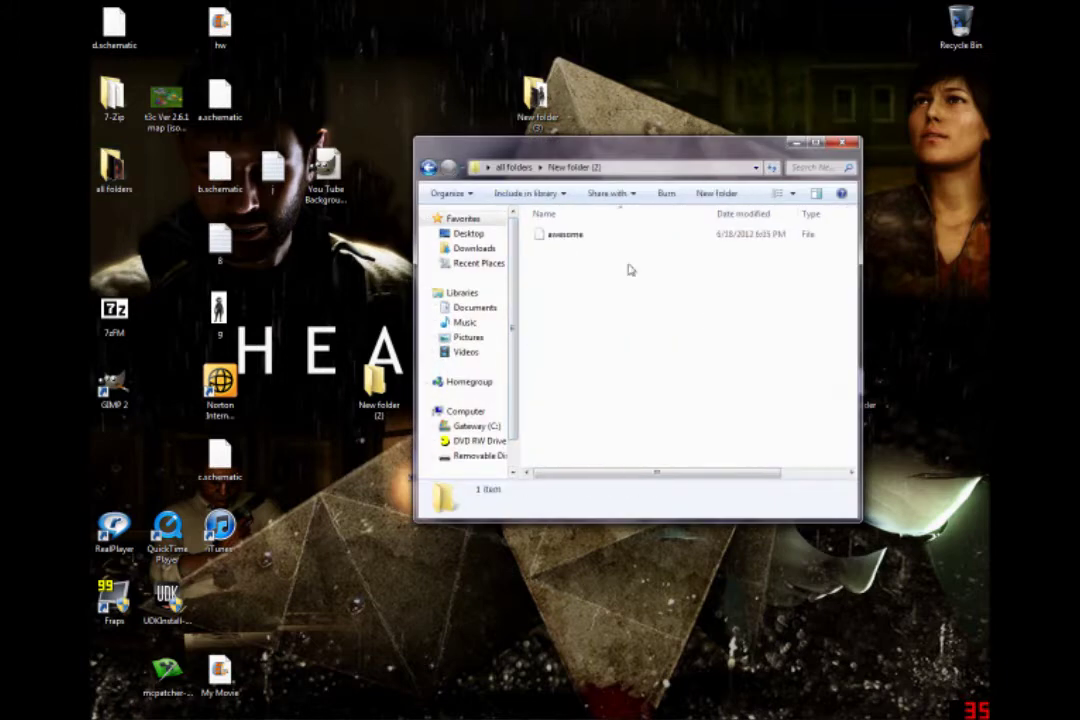
key("BackSpace")
double_click(569, 339)
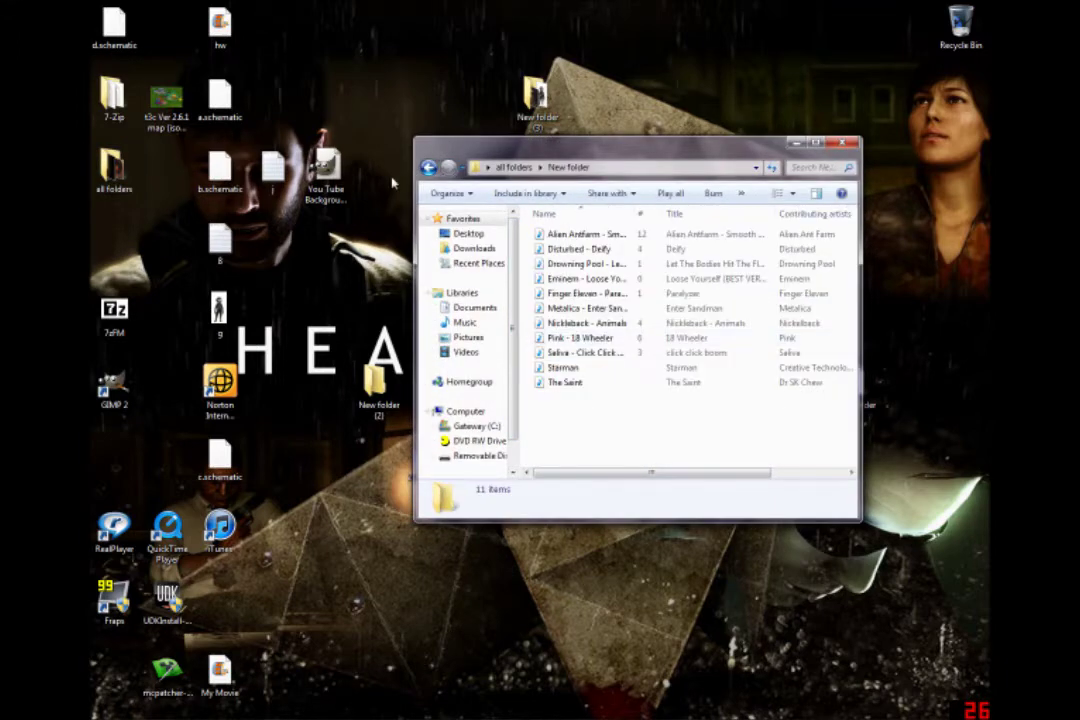
key("BackSpace")
double_click(636, 318)
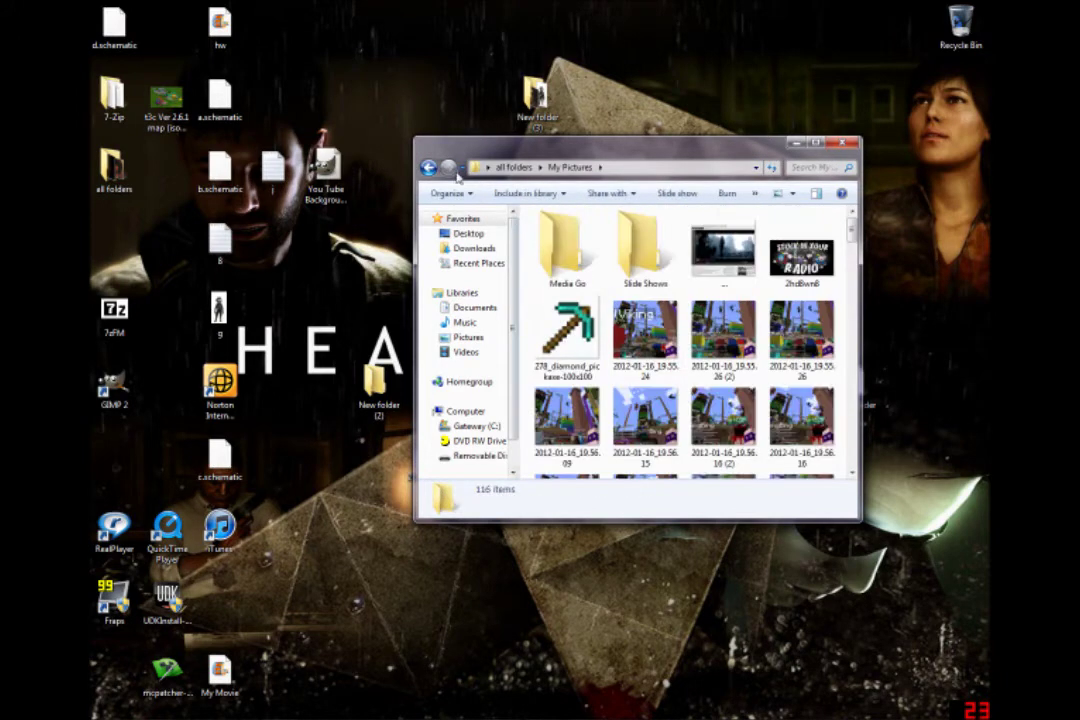
key("BackSpace")
double_click(580, 366)
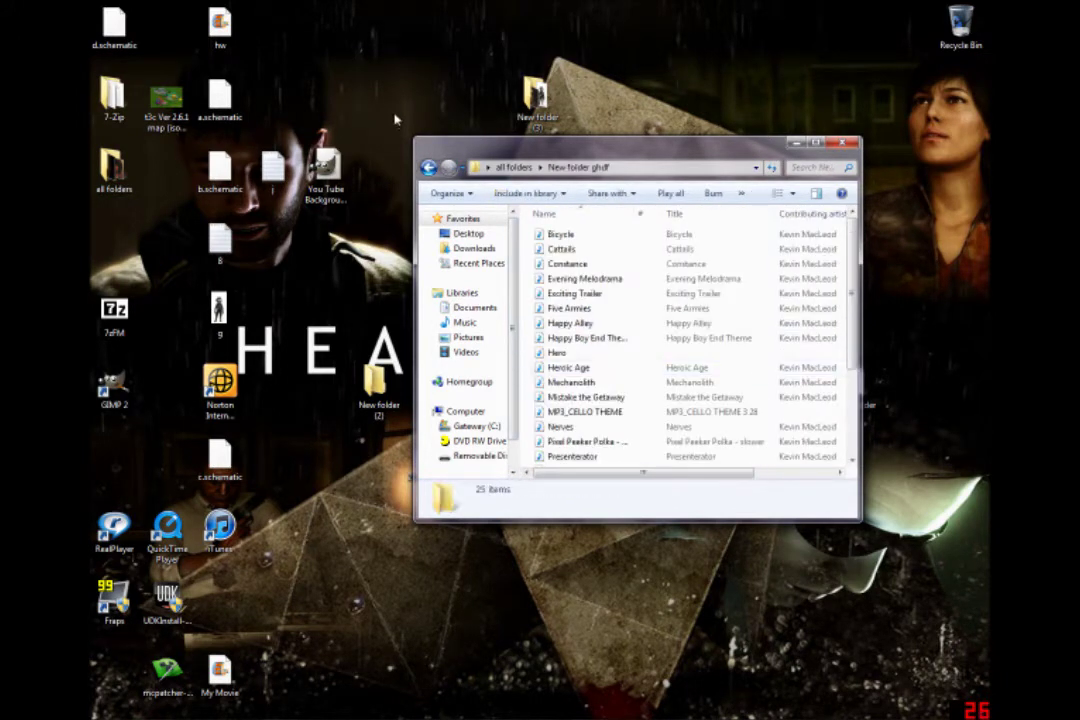
left_click(428, 167)
double_click(571, 384)
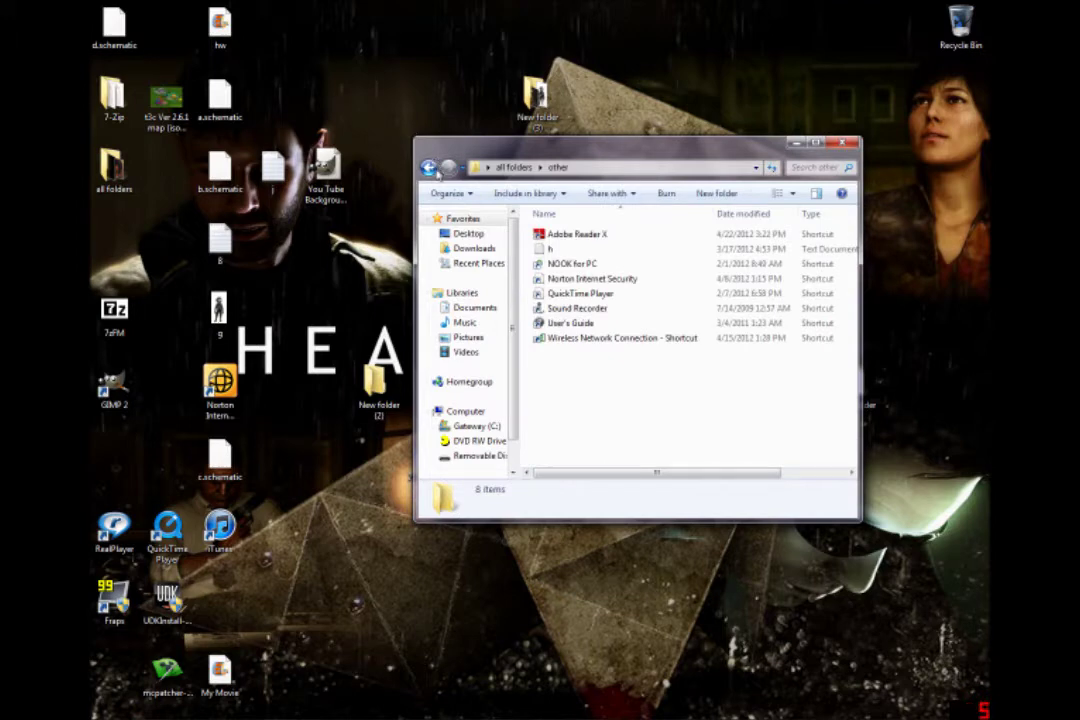
left_click(428, 167)
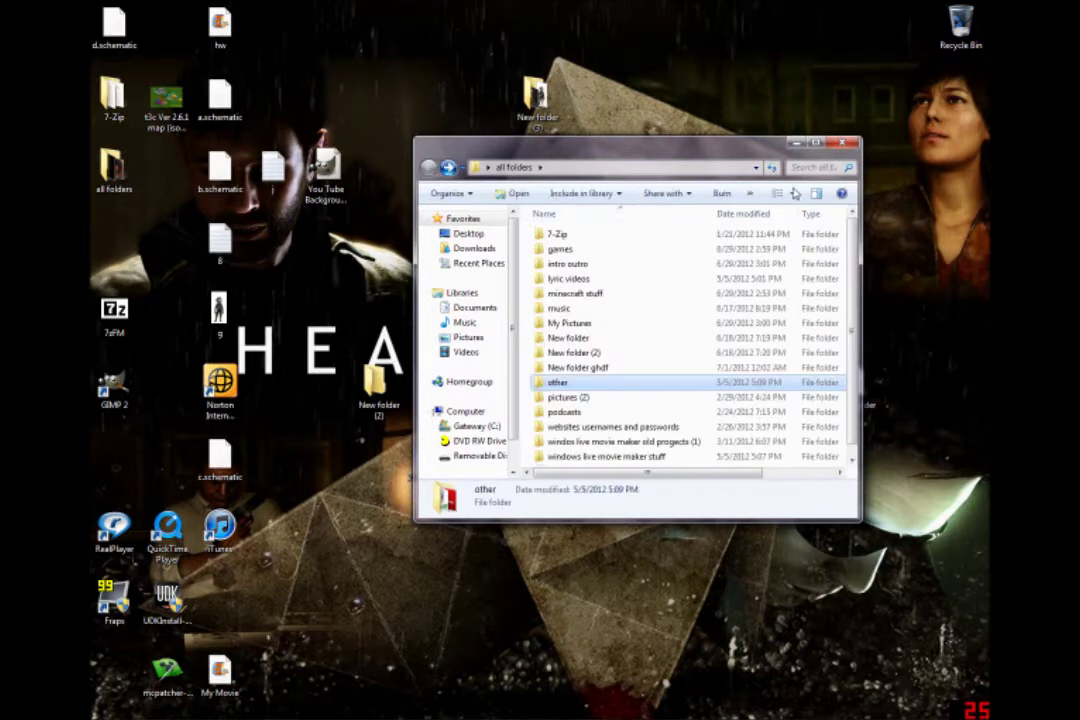
left_click(843, 142)
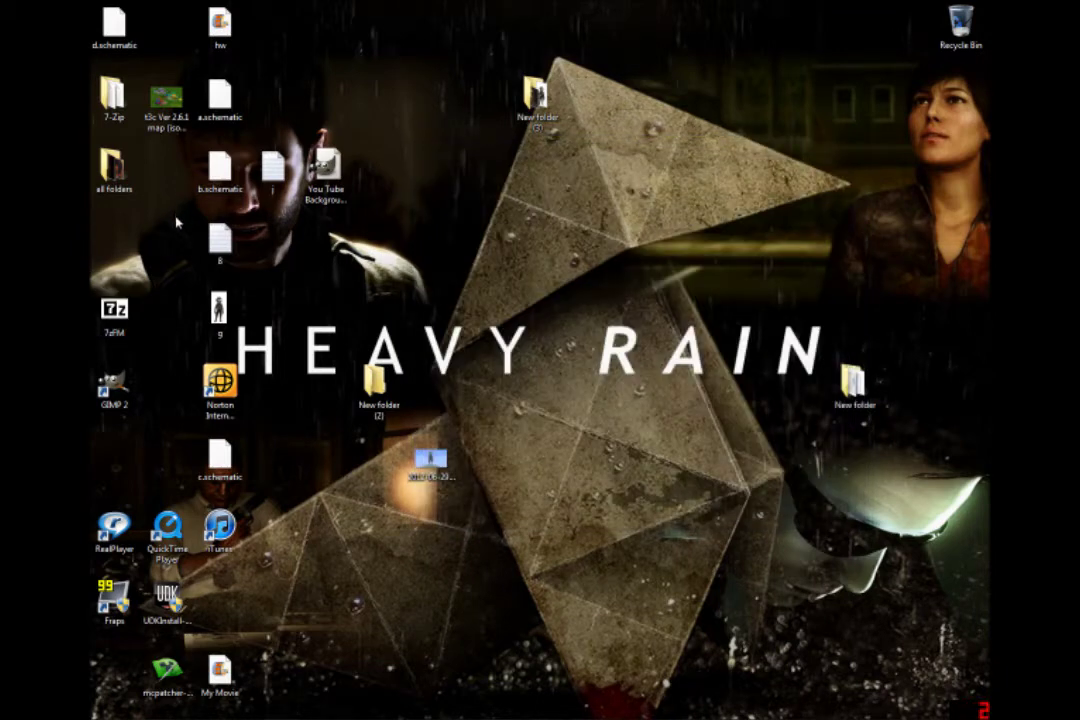
Step: Open the MCEdit-0.1.1.win32 archive from New folder (3) and minimize the folder window
left_click(106, 707)
left_click(100, 706)
double_click(535, 95)
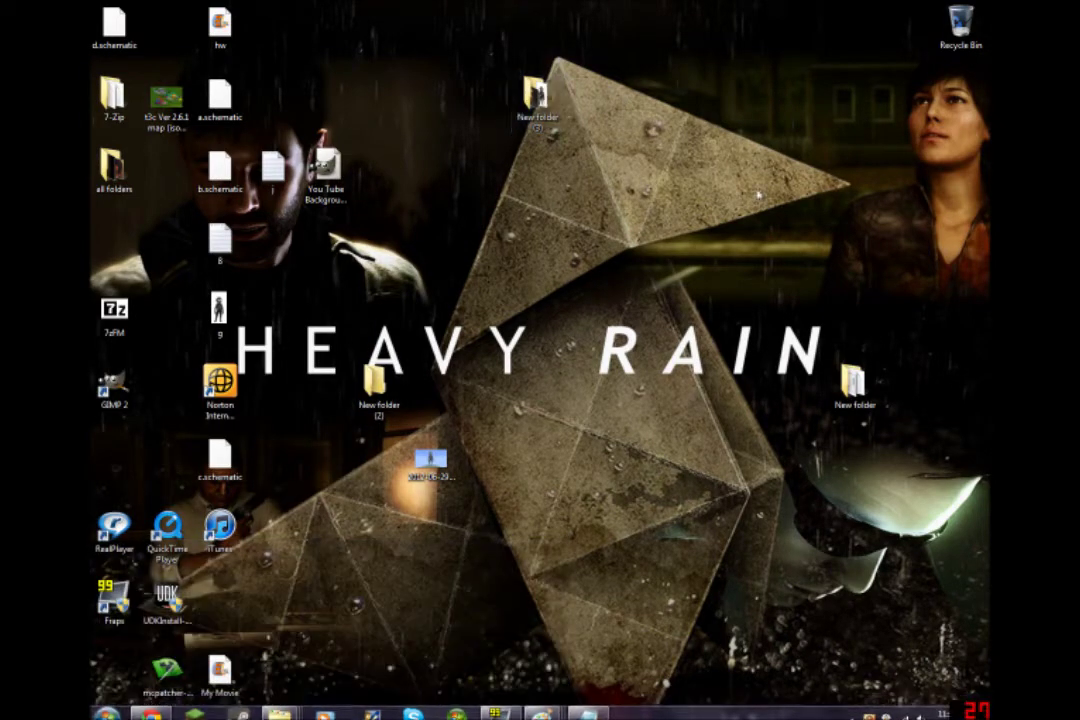
double_click(567, 345)
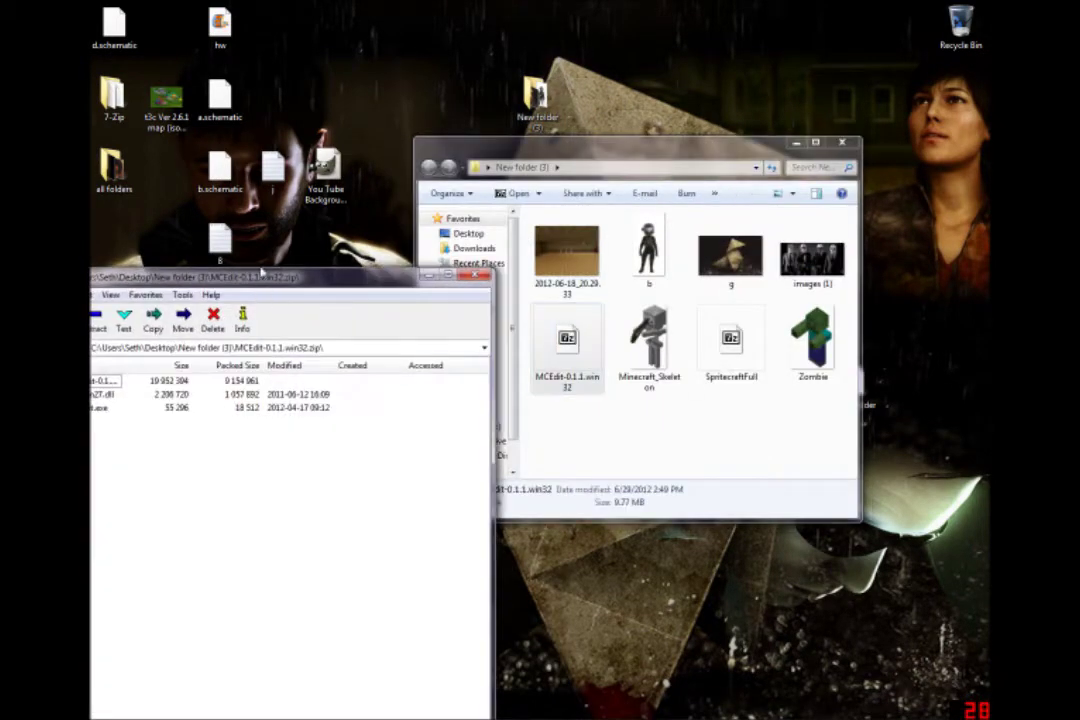
left_click_drag(259, 268, 718, 417)
left_click(700, 366)
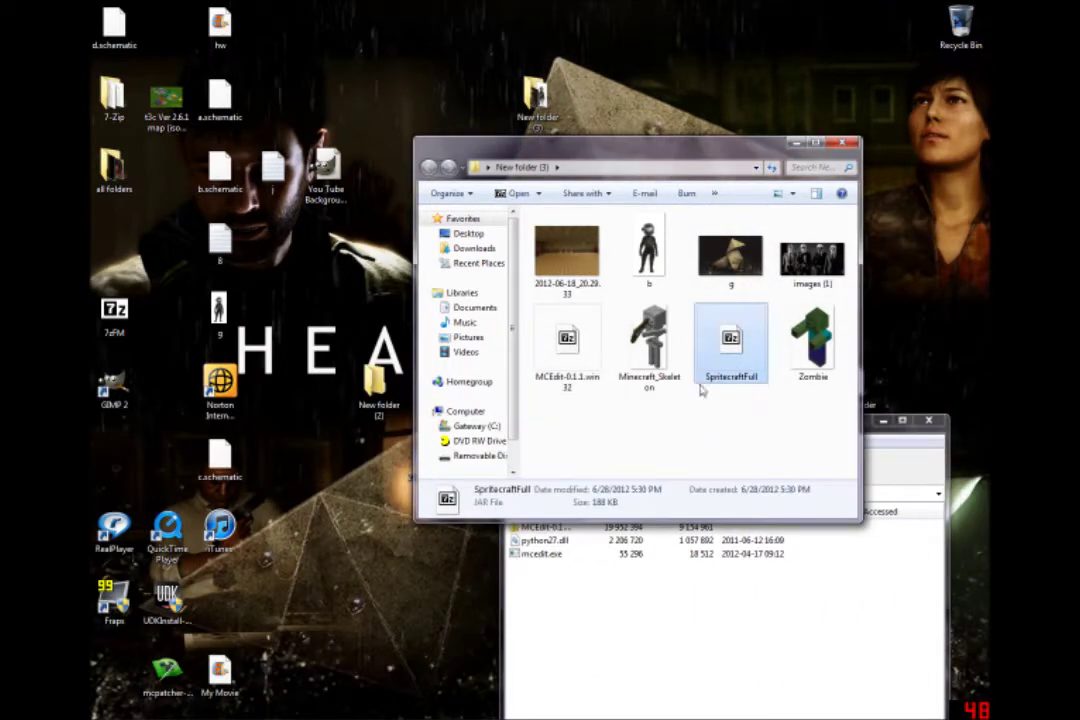
left_click(797, 146)
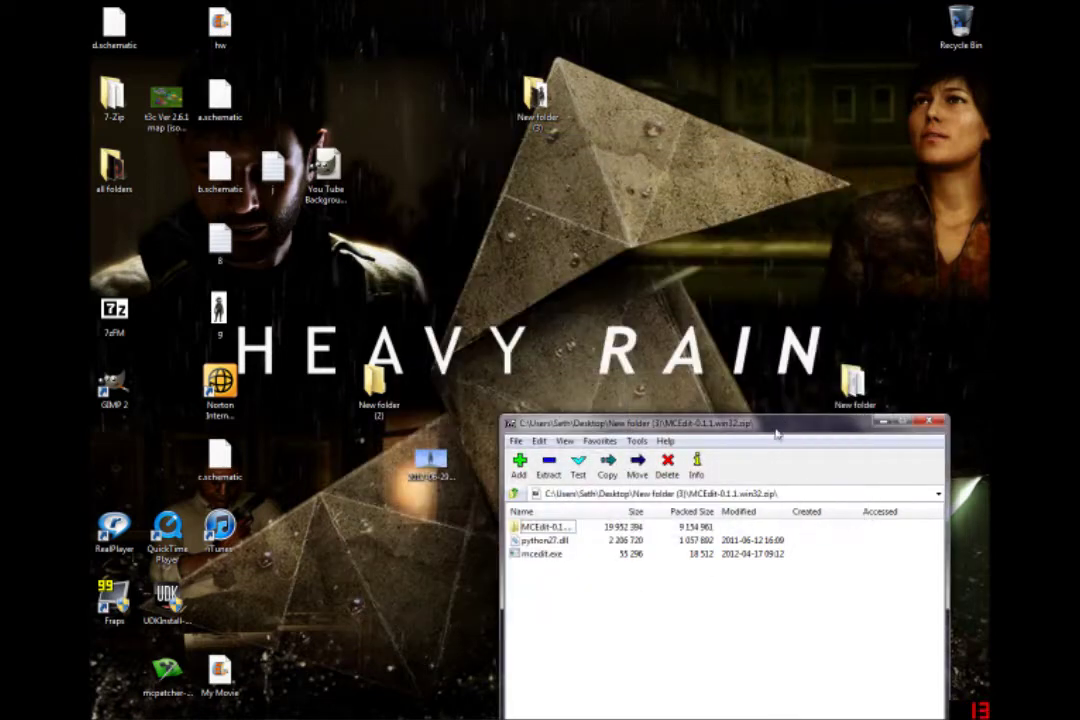
Step: Extract all contents of the MCEdit archive into New folder (2) on the Desktop and open that folder
left_click_drag(773, 423, 988, 345)
key("ctrl+a")
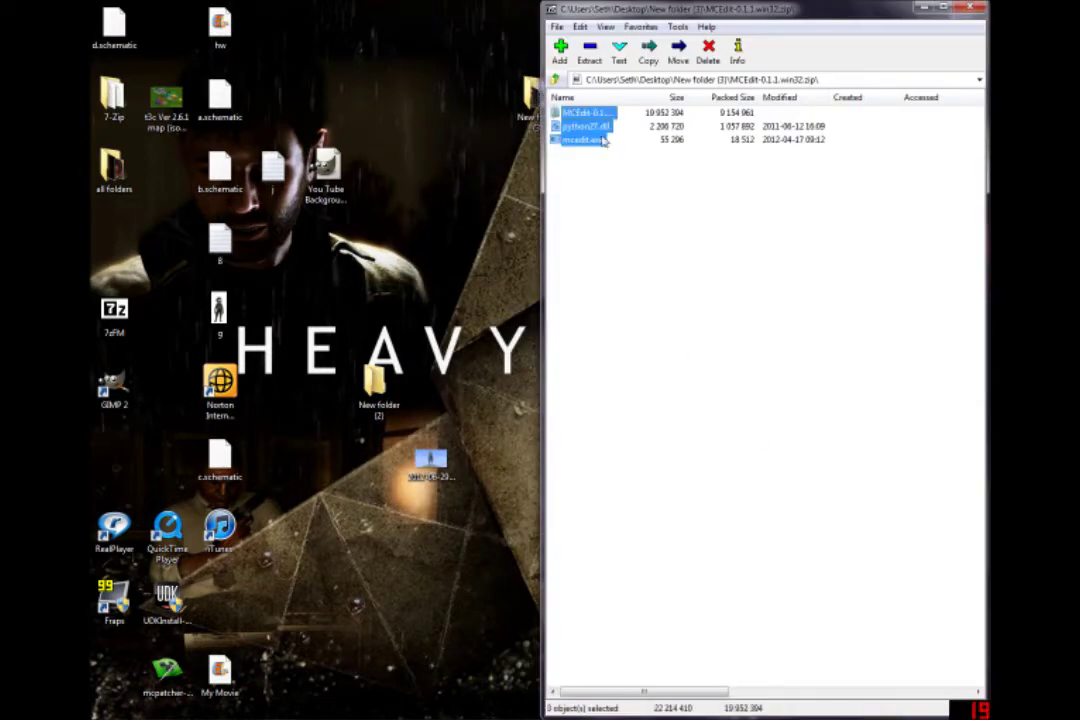
left_click_drag(598, 136, 370, 393)
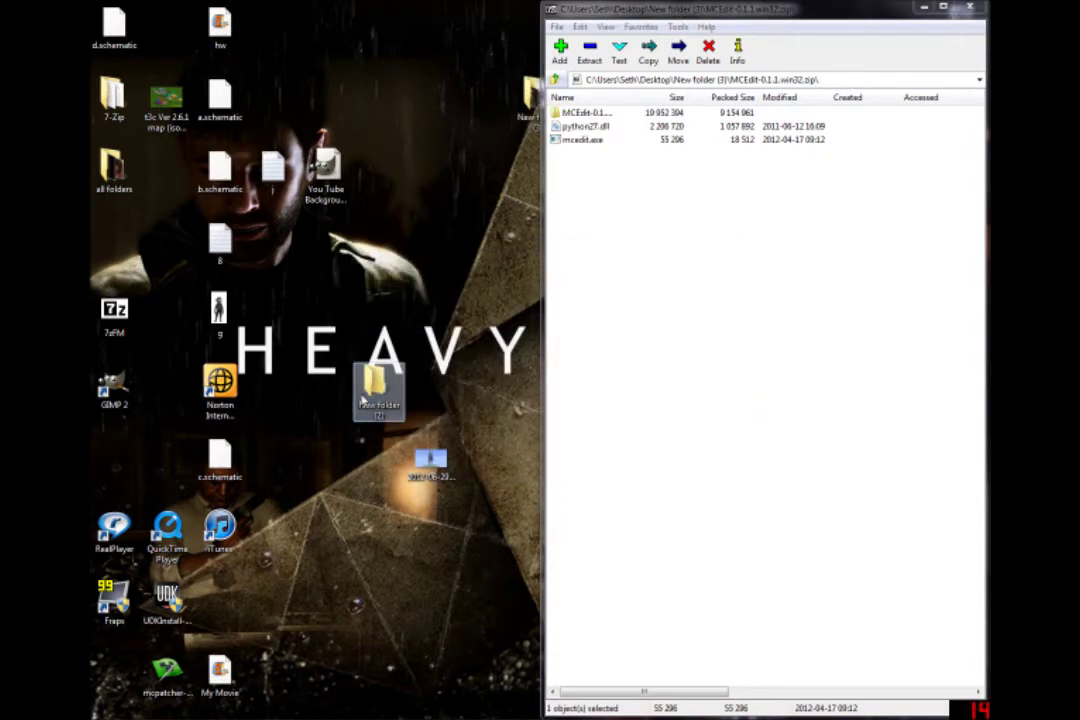
double_click(375, 383)
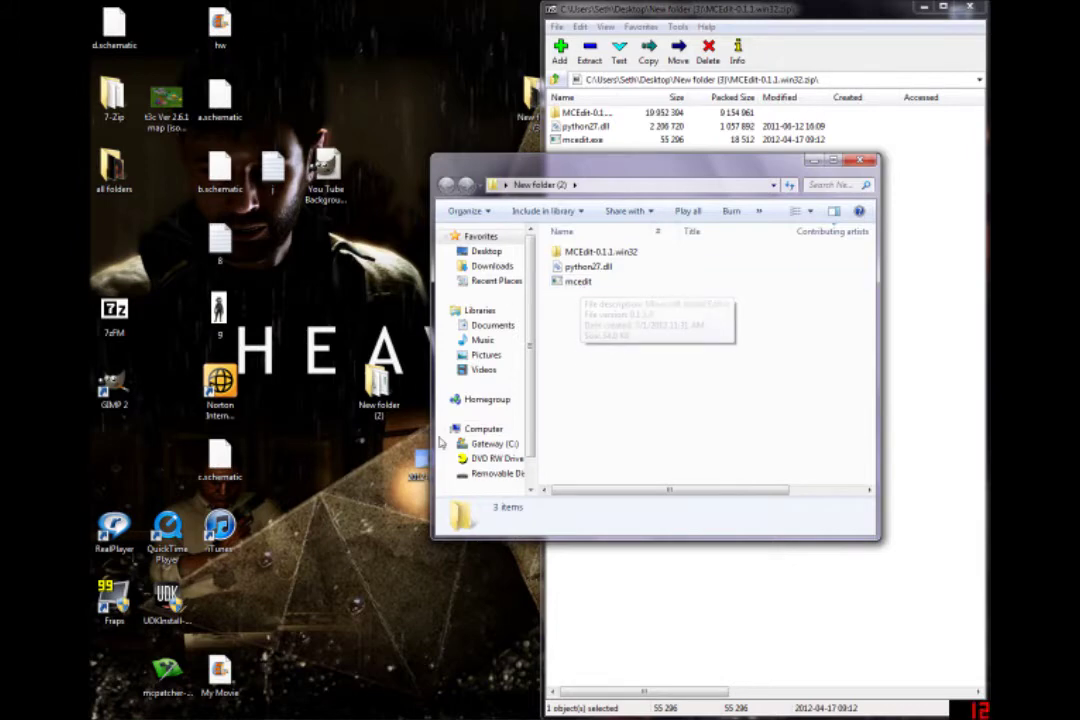
Step: Launch mcedit from New folder (2), accept the startup warning and load the world hi
double_click(598, 285)
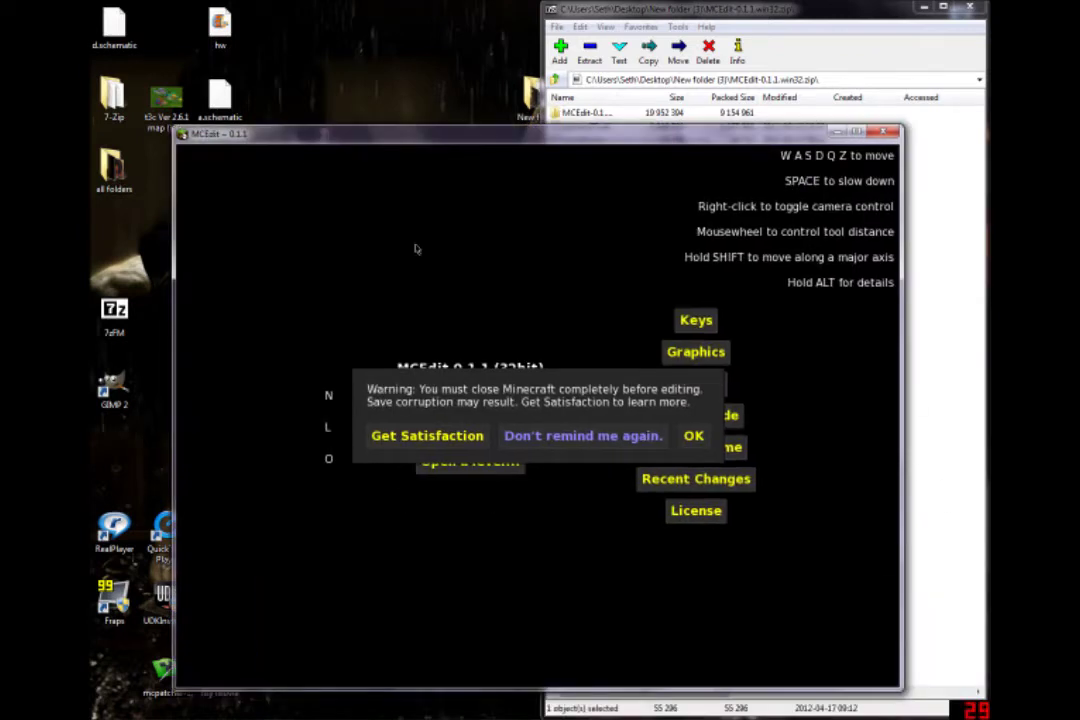
mouse_move(467, 707)
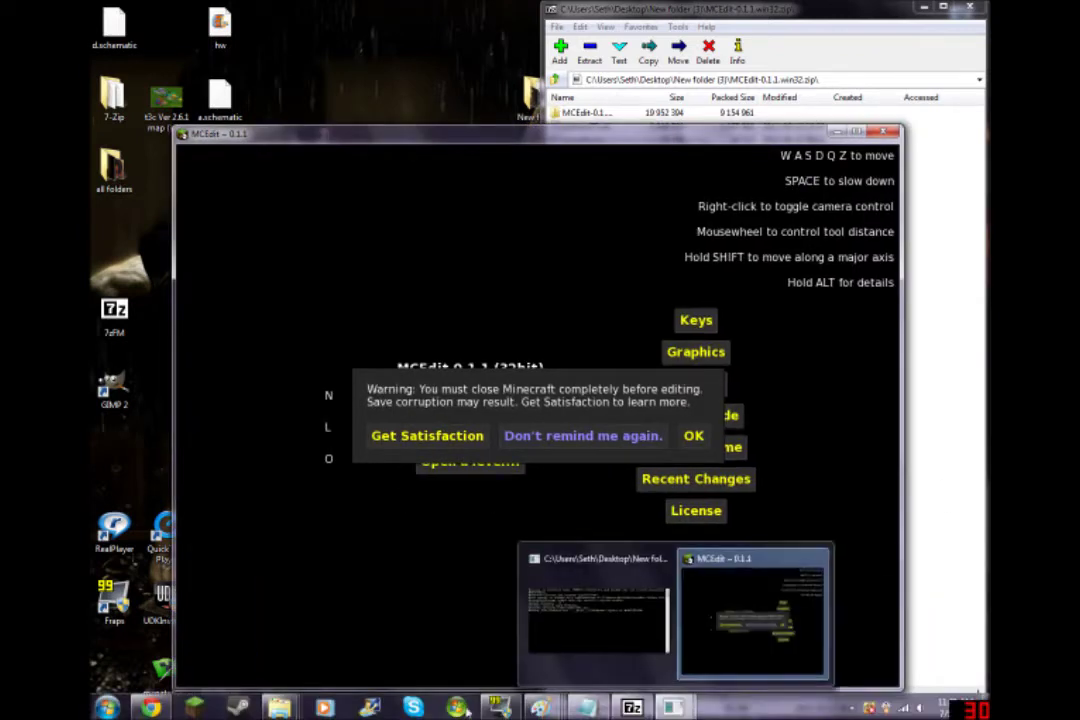
left_click(692, 438)
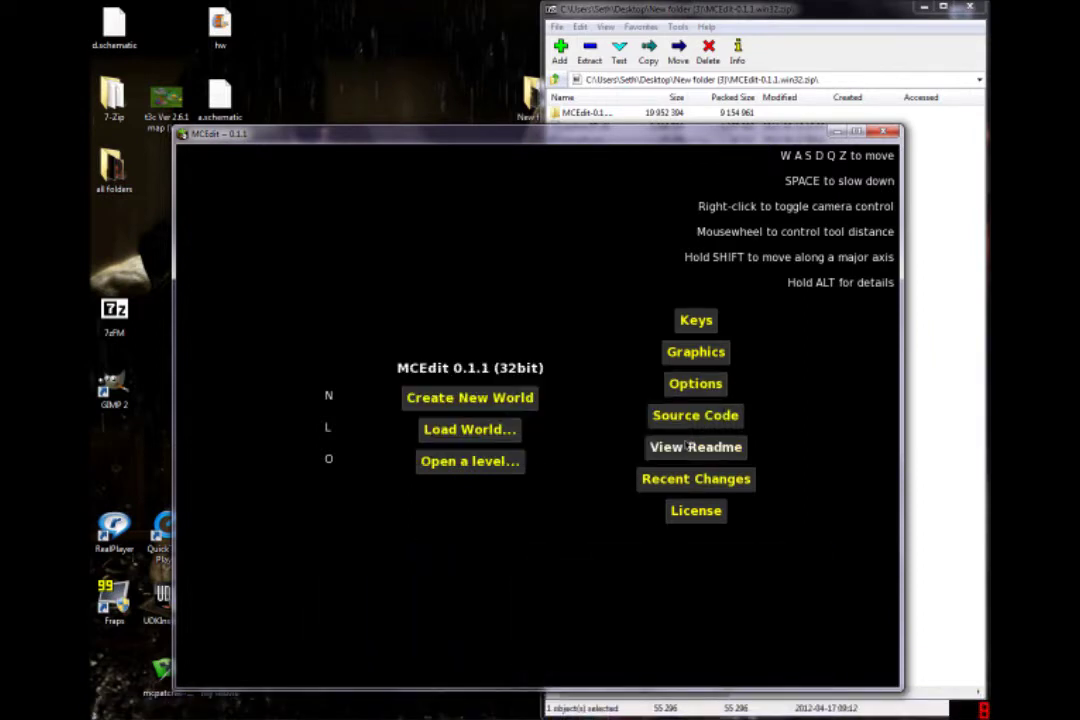
left_click(509, 435)
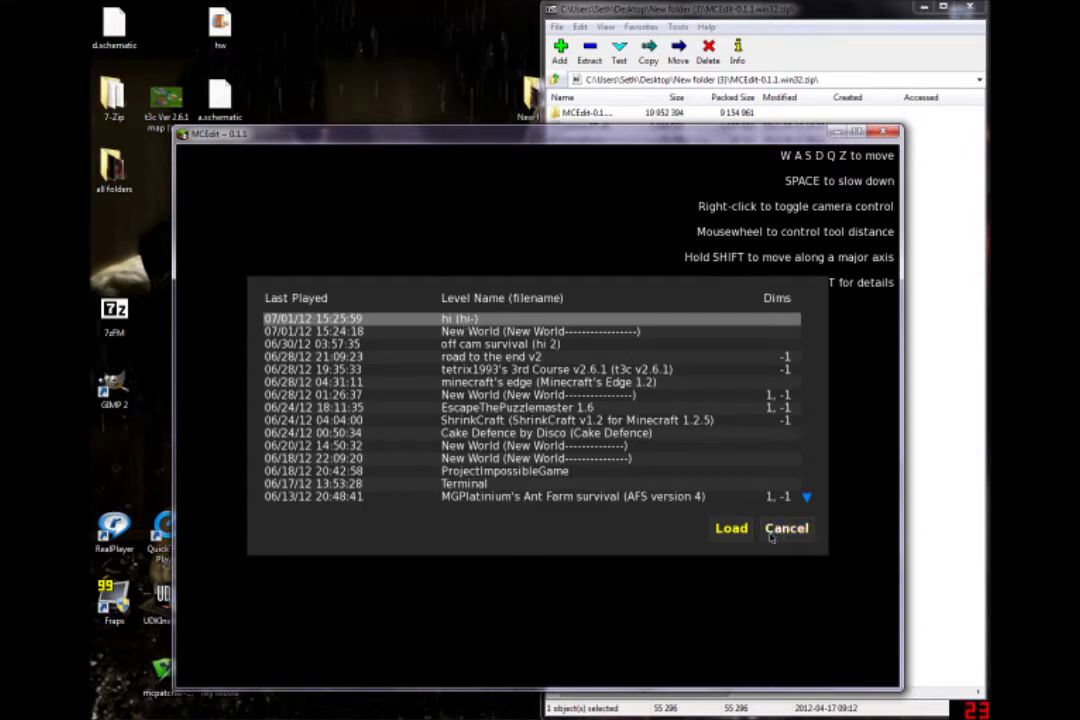
double_click(520, 320)
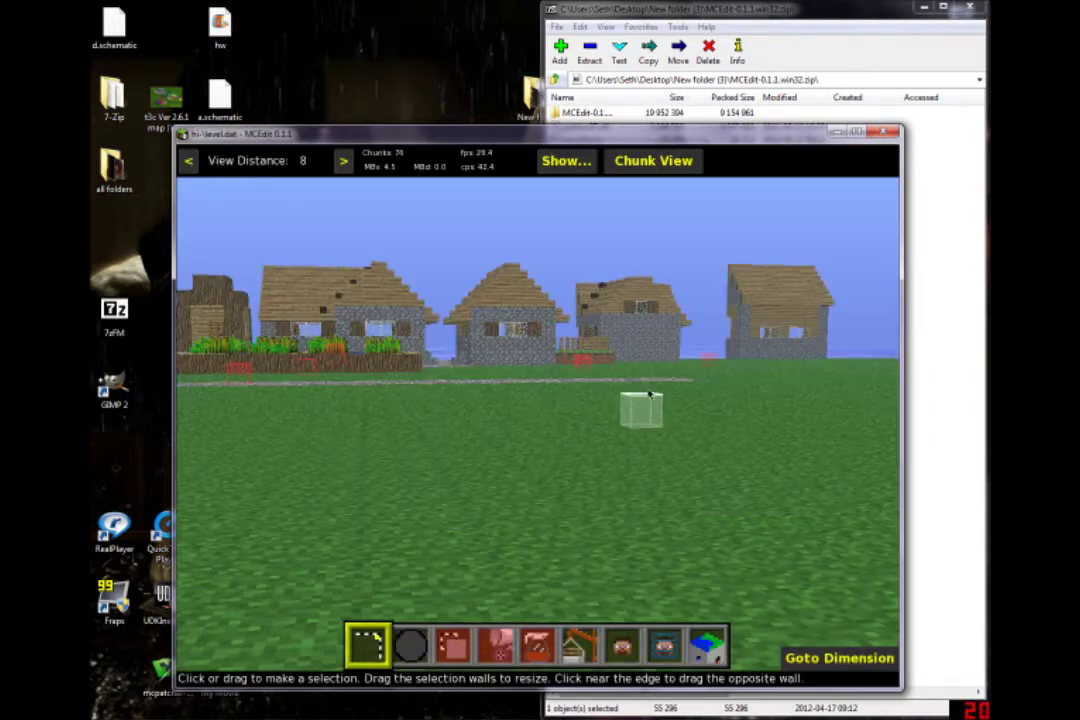
Step: Fly around the loaded world to examine the village surroundings and the giant pixel art walls already standing there
right_click(667, 392)
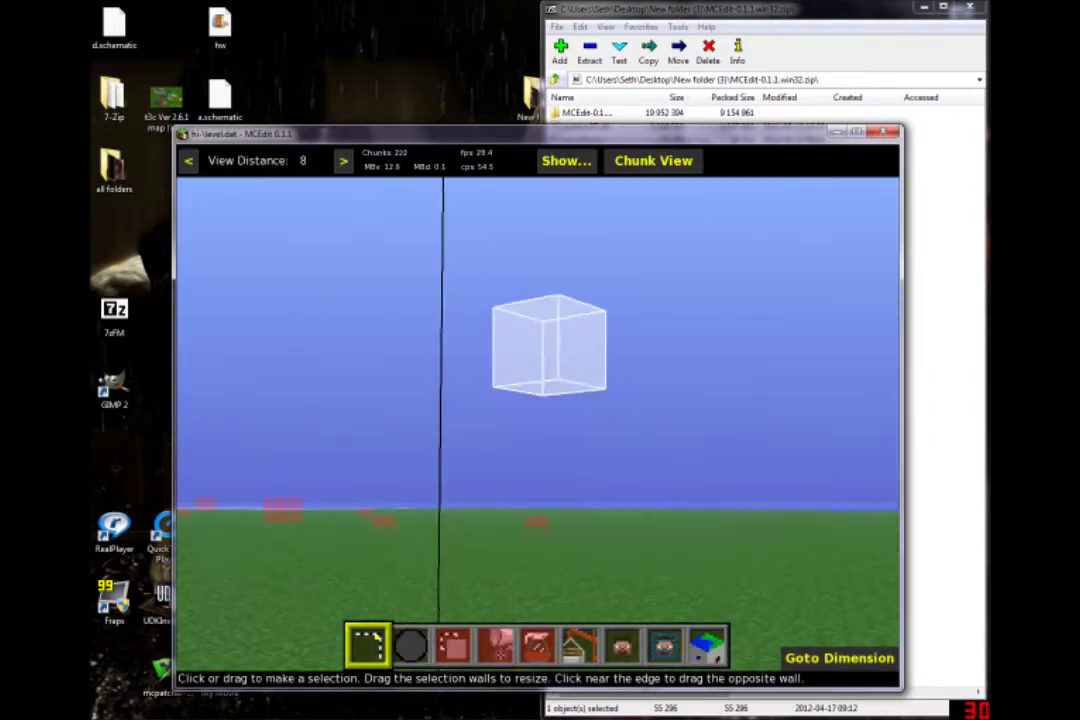
right_click(665, 386)
right_click(665, 386)
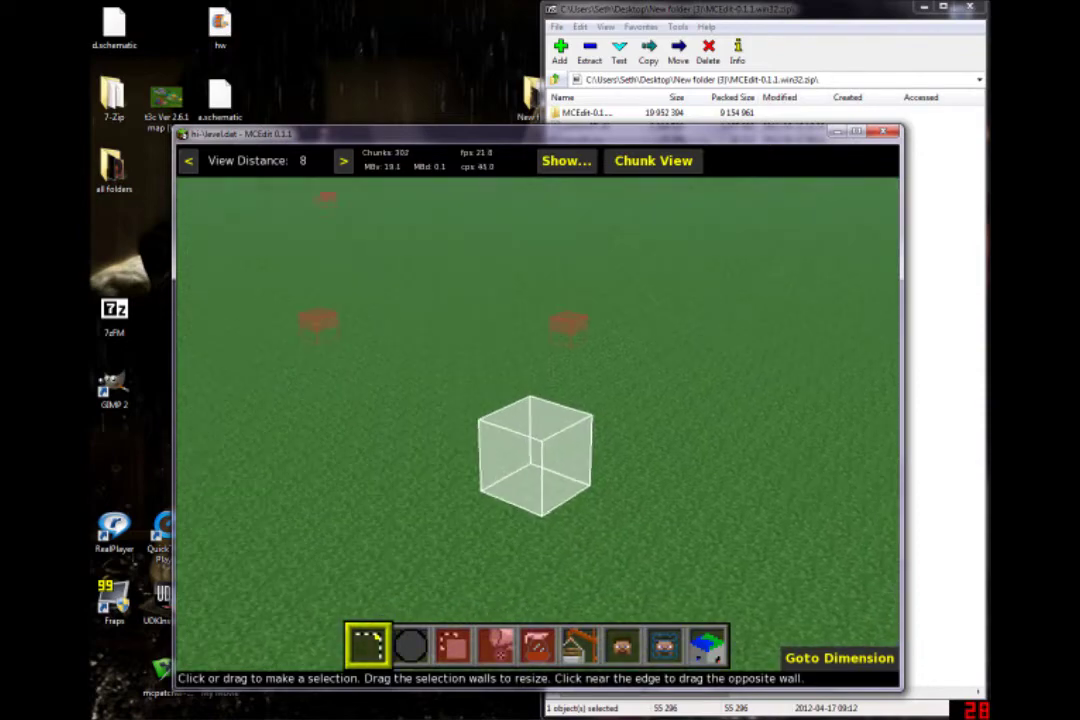
key("l")
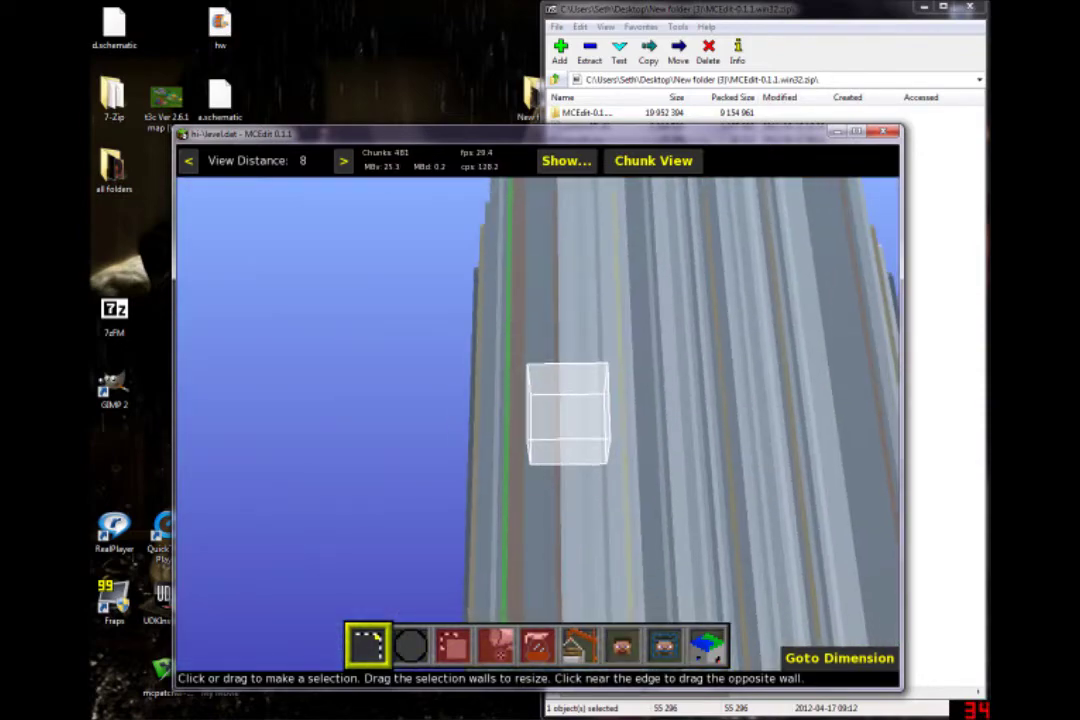
key("k")
key("w")
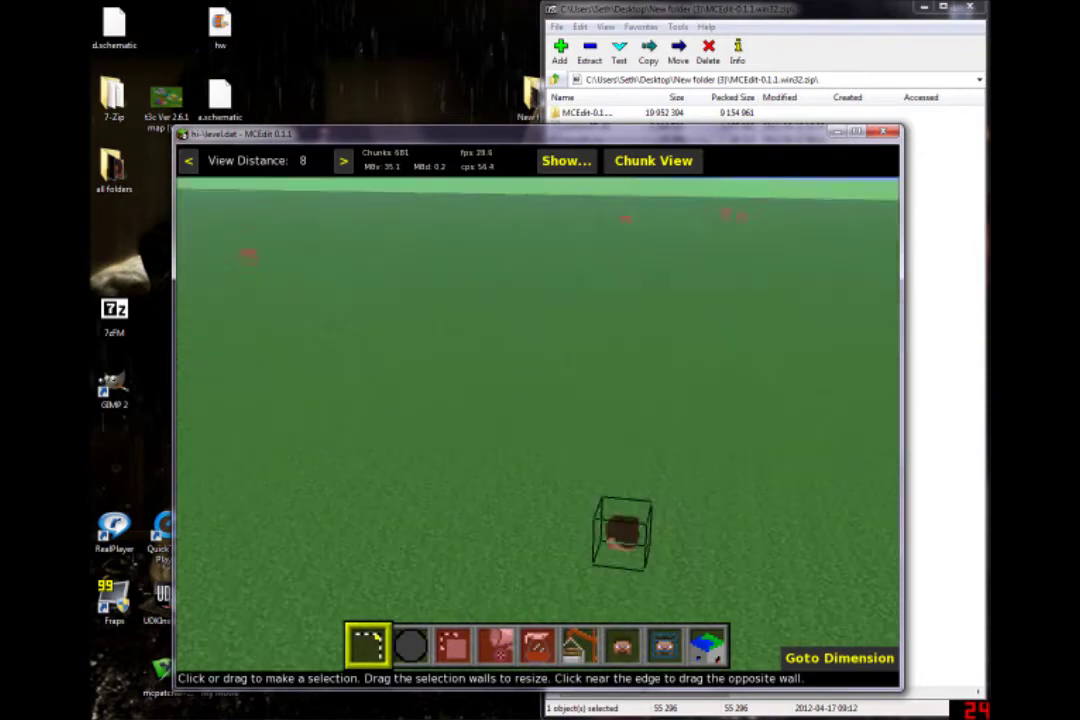
key("k")
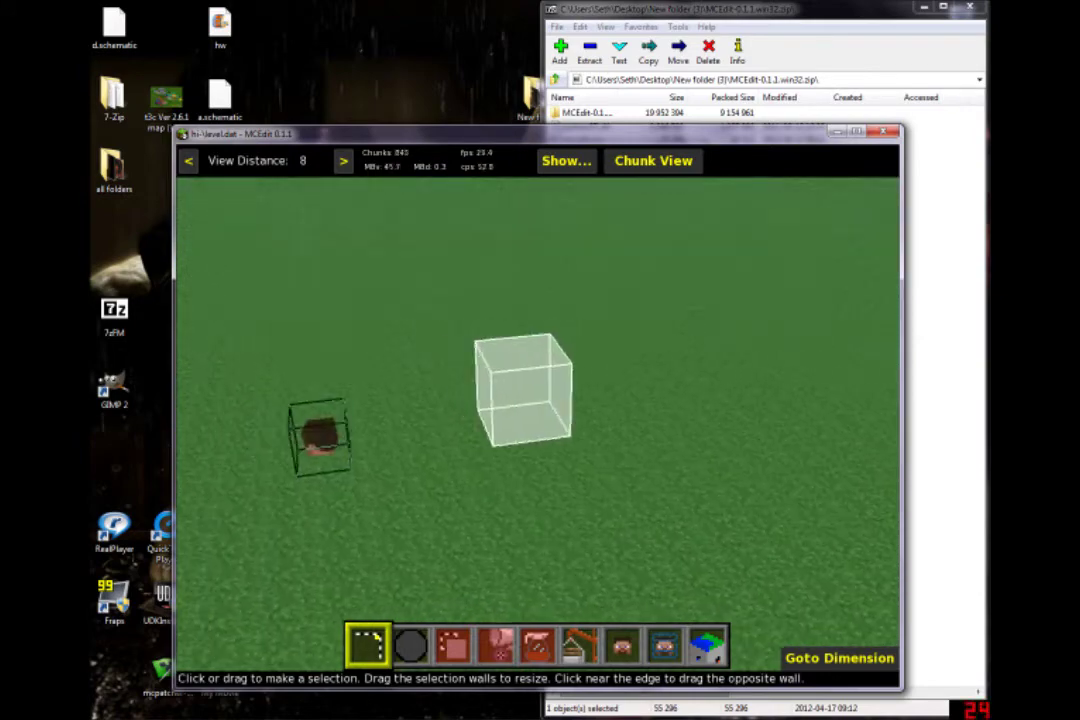
key("i")
key("k")
key("i")
key("z")
key("q")
key("k")
key("i")
key("j")
key("i")
key("k")
key("i")
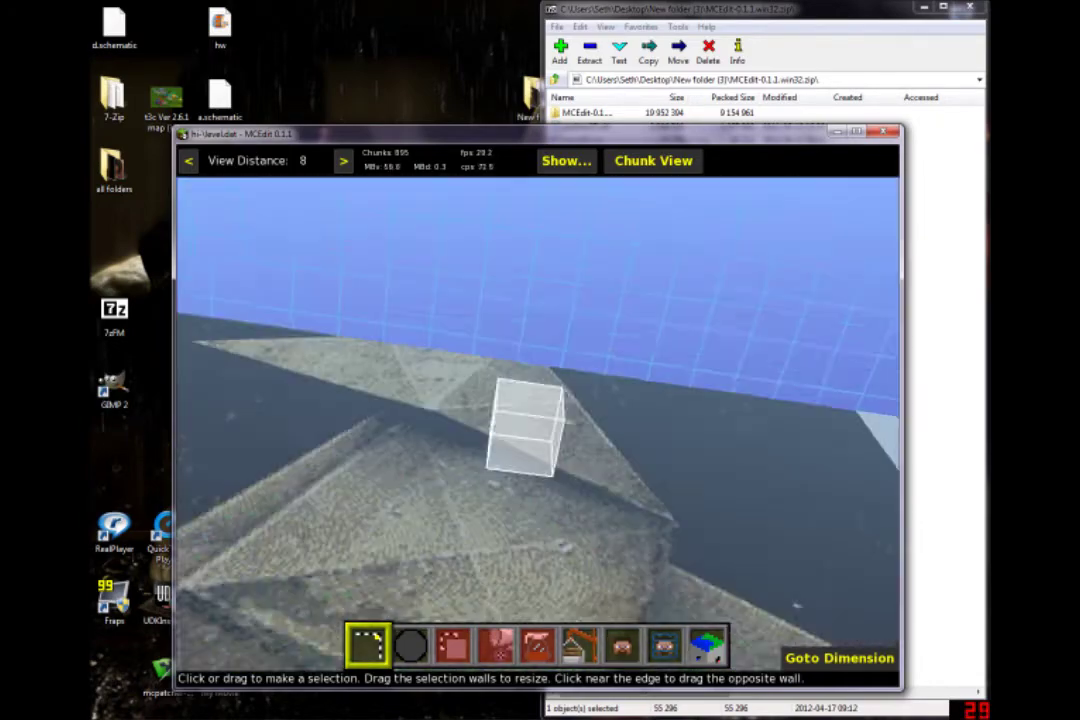
key("k")
key("l")
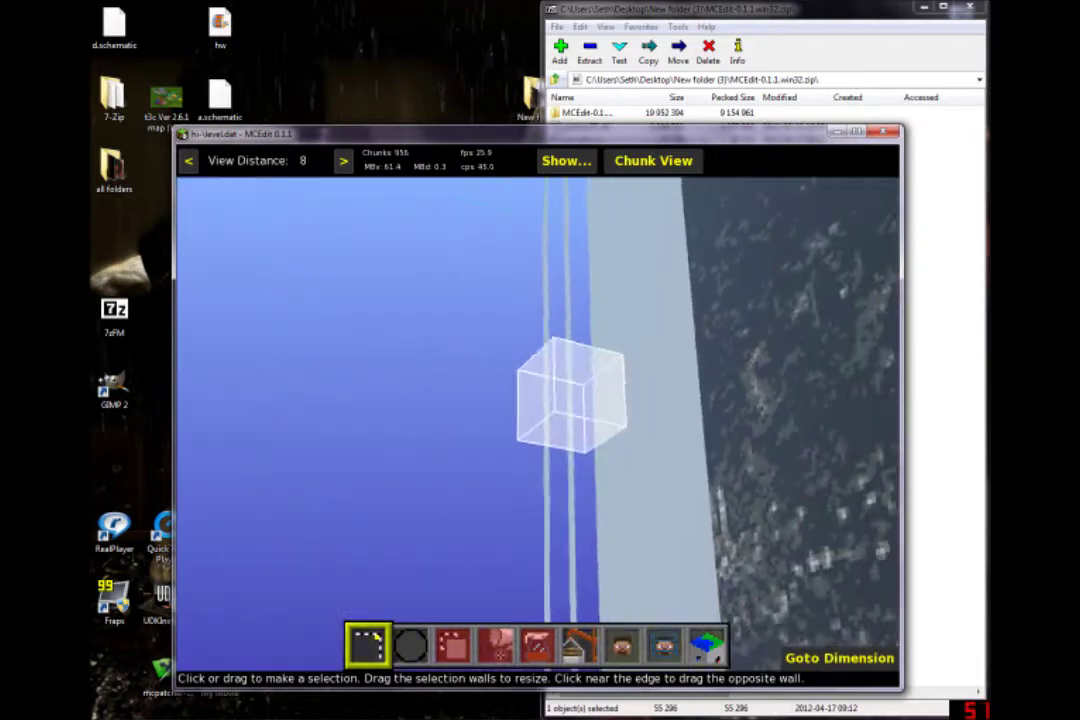
key("j")
key("i")
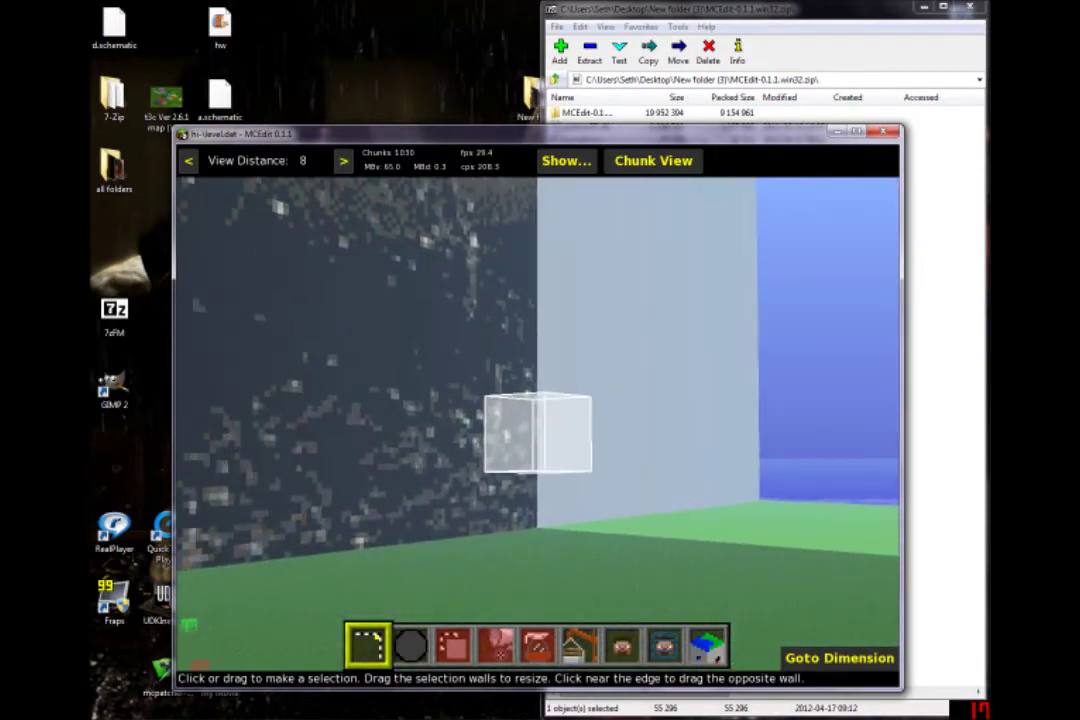
key("j")
key("k")
key("i")
key("k")
key("j")
Step: Load d.schematic from the Desktop for import, facing the open grass near the village
key("w")
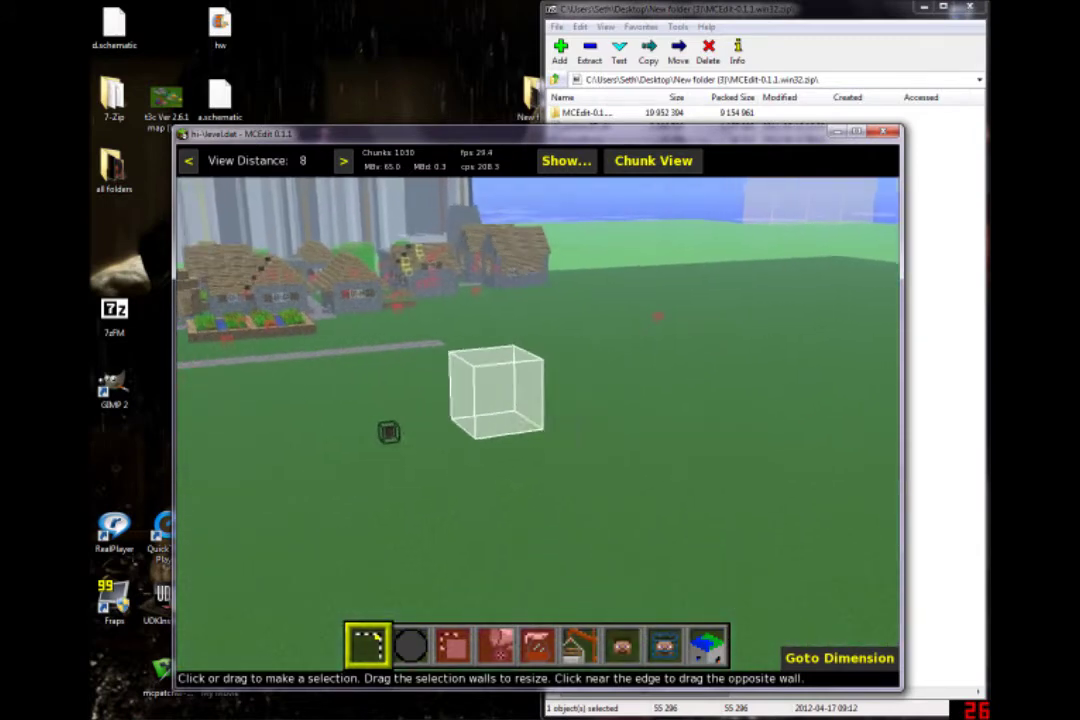
key("w")
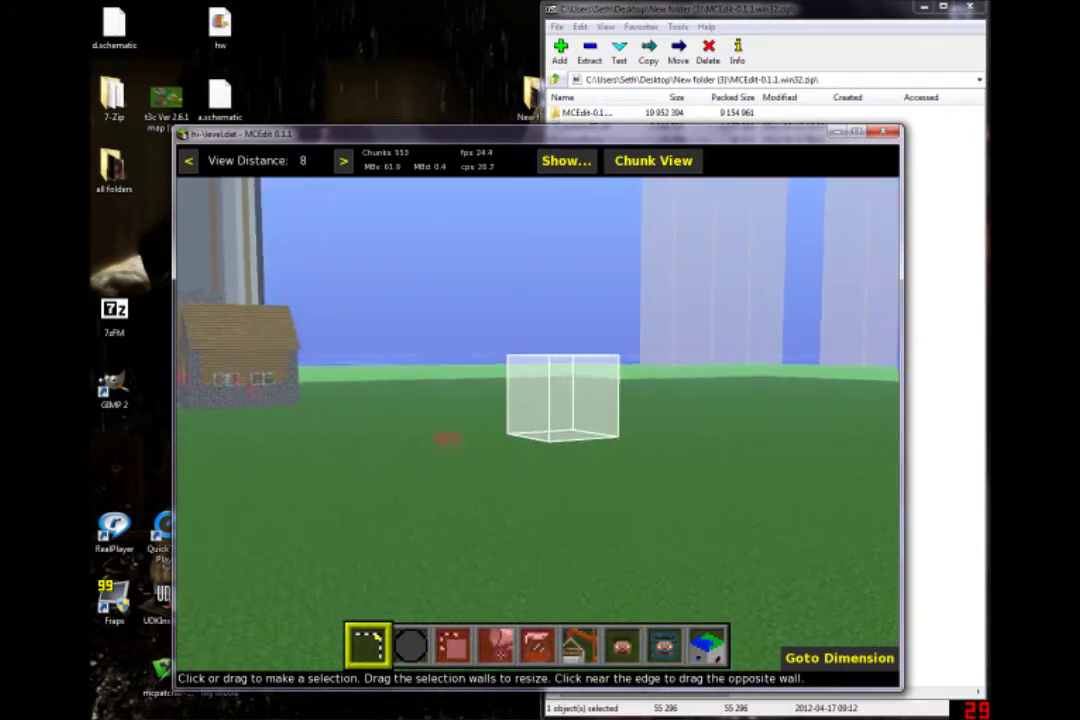
right_click(673, 523)
key("w")
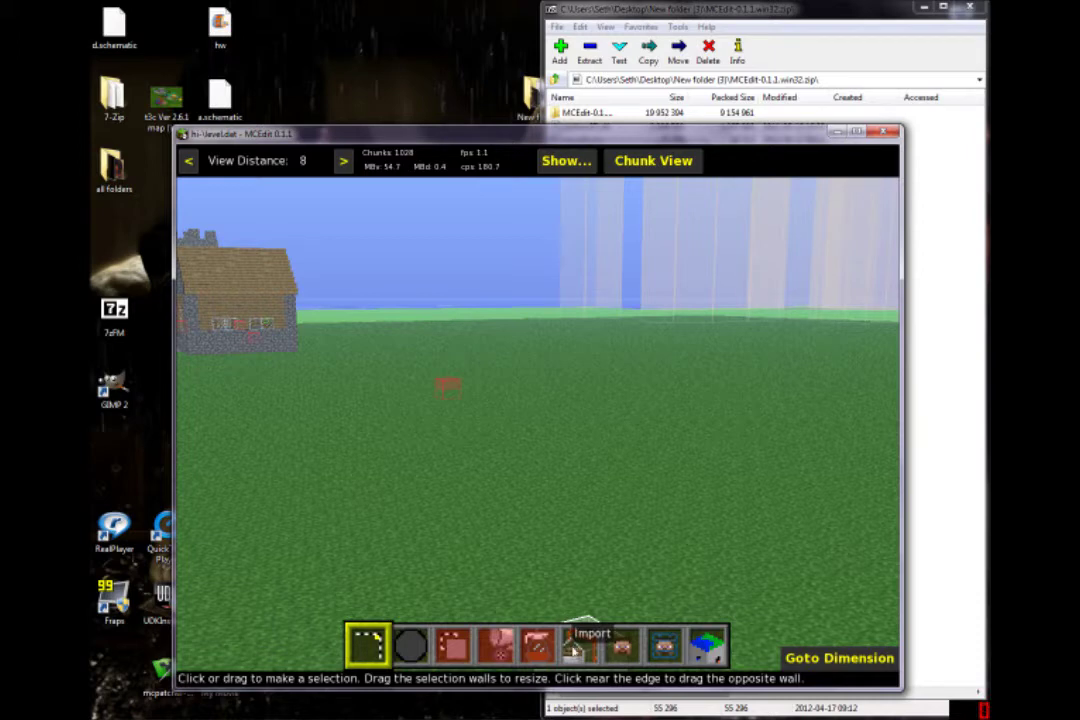
left_click(575, 648)
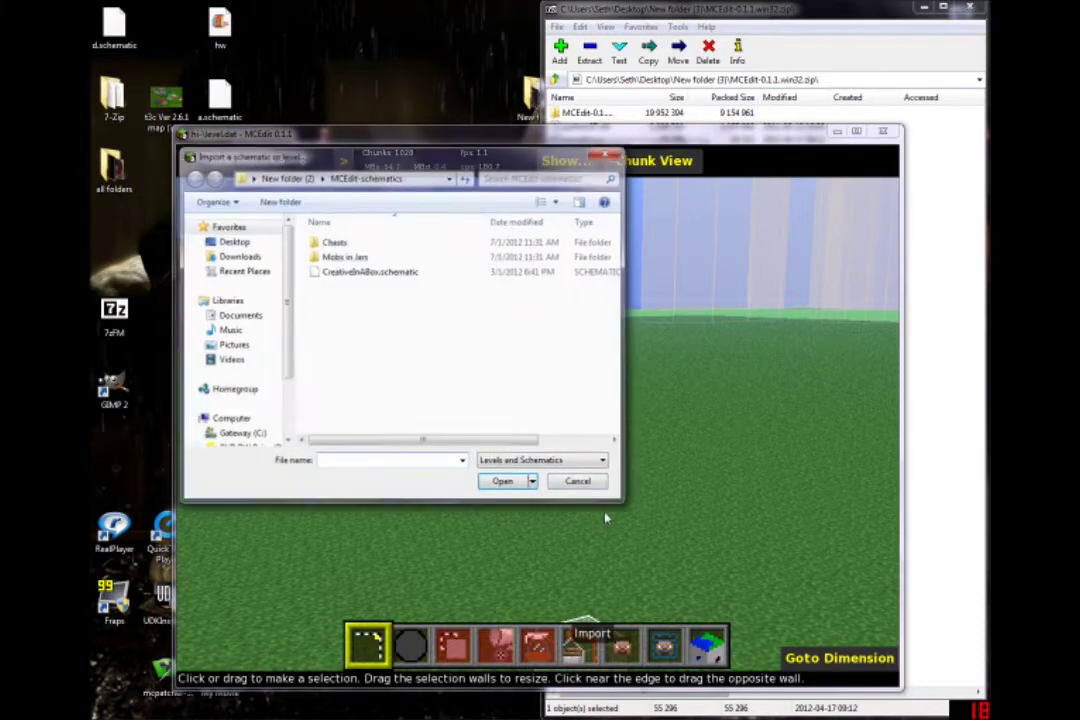
left_click(225, 242)
scroll(289, 306, "down", 3)
scroll(506, 369, "down", 5)
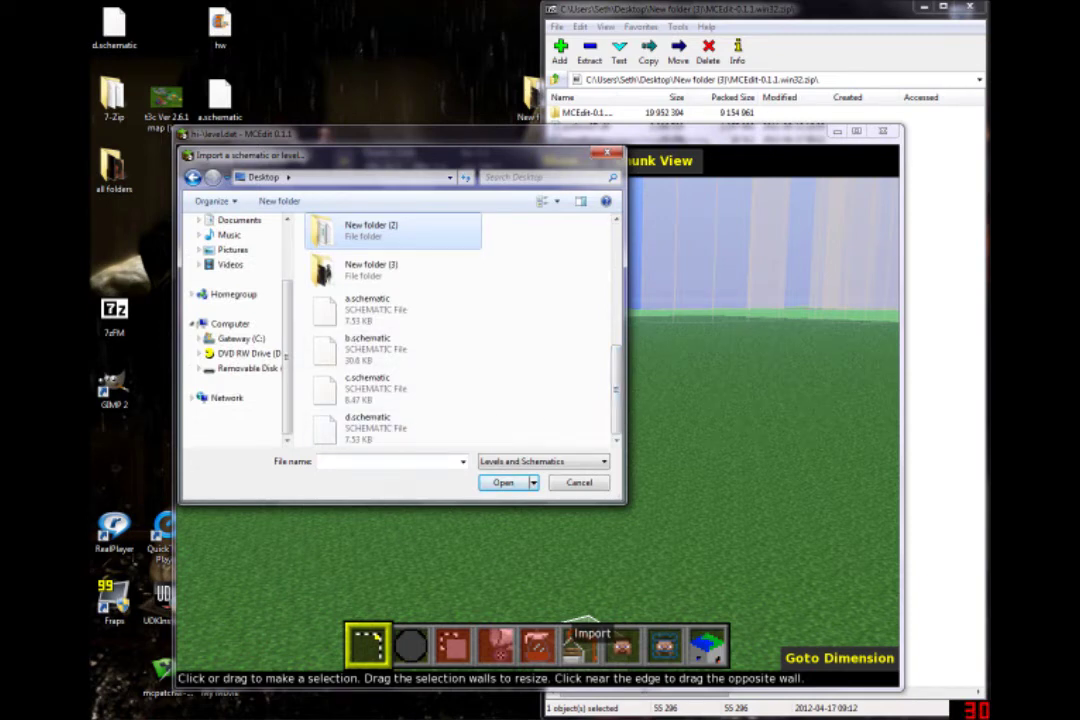
double_click(393, 430)
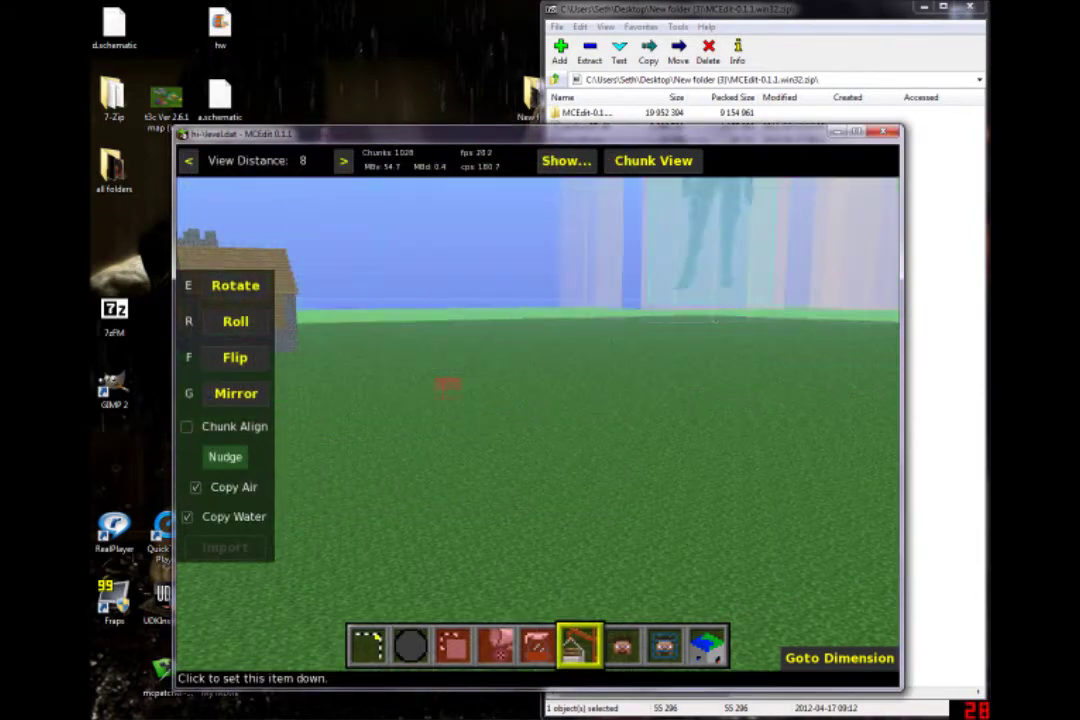
Step: Try setting the schematic down on the grass beside the village, inspect its position and cancel the placement
right_click(764, 396)
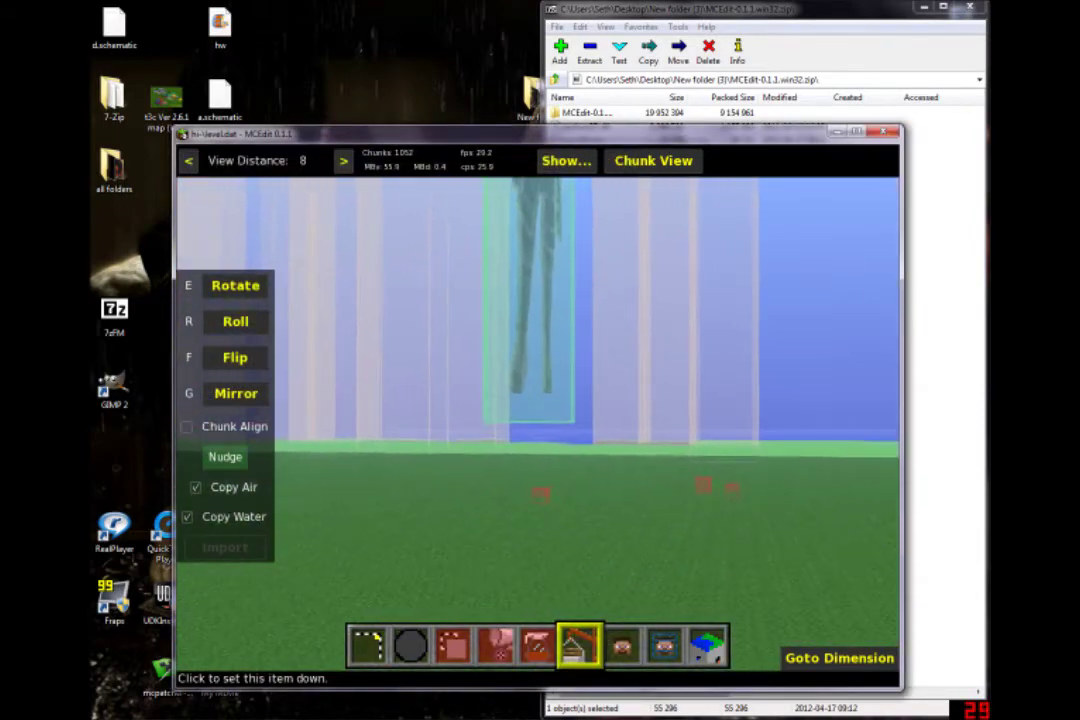
right_click(713, 311)
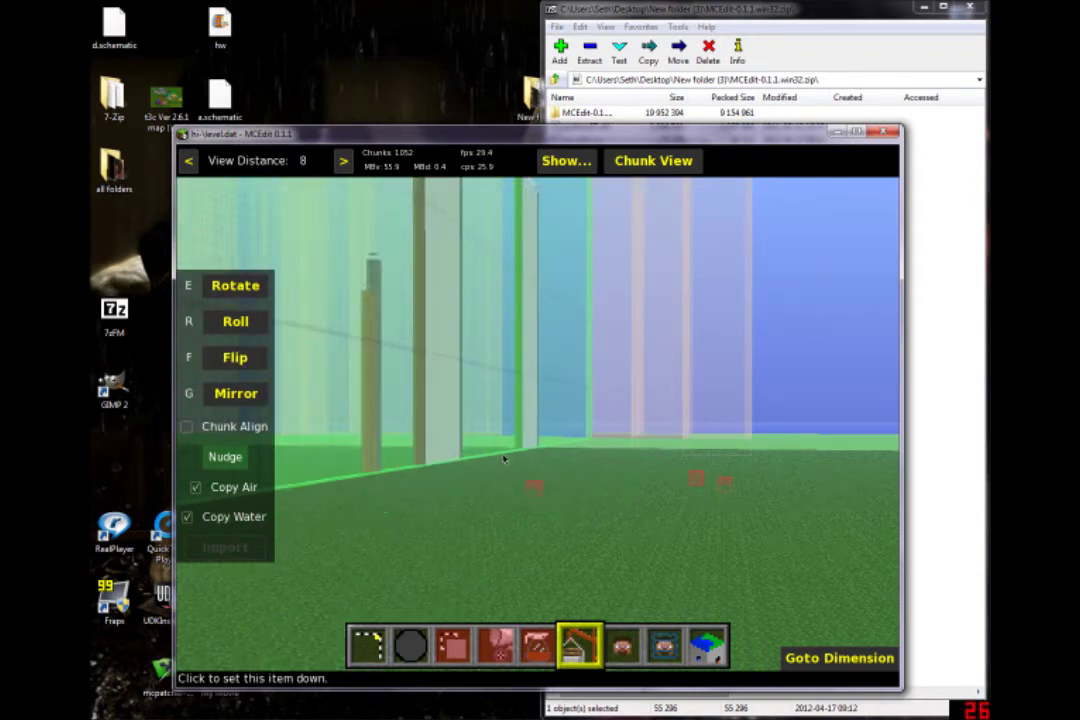
left_click(504, 486)
right_click(607, 475)
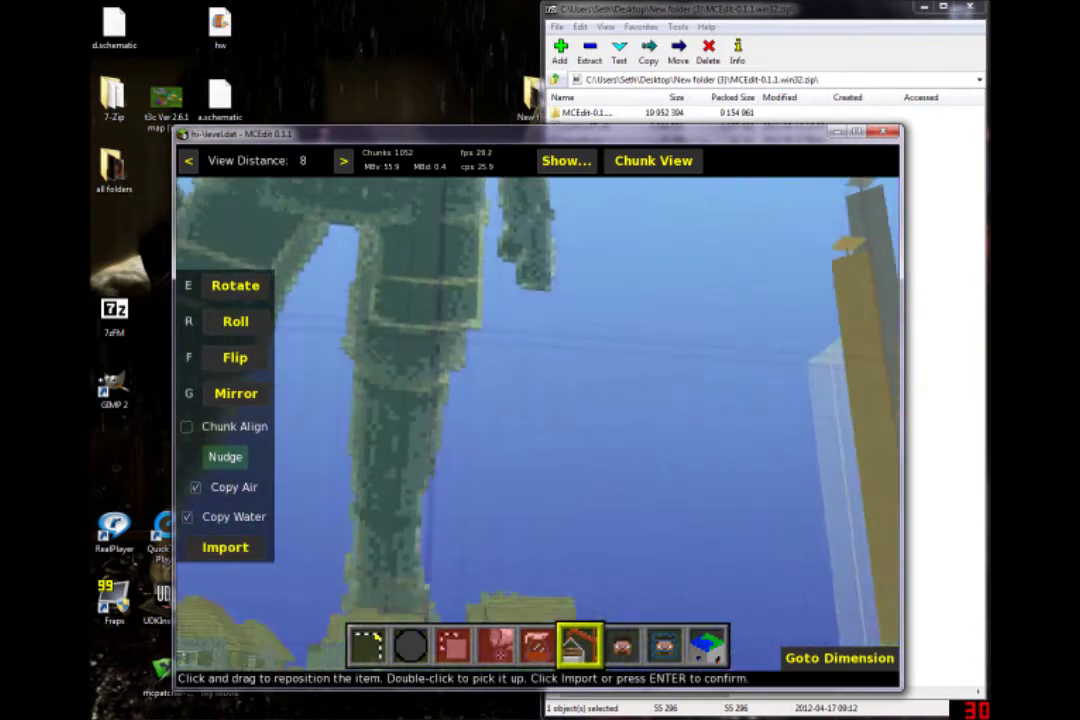
key("w")
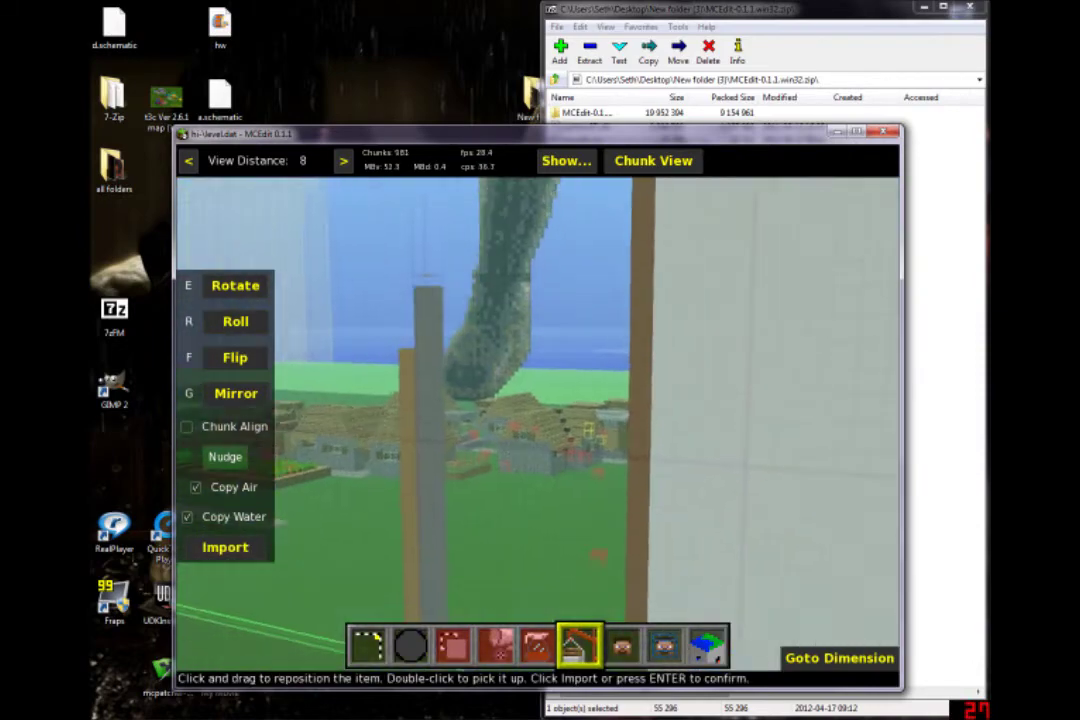
key("s")
key("a")
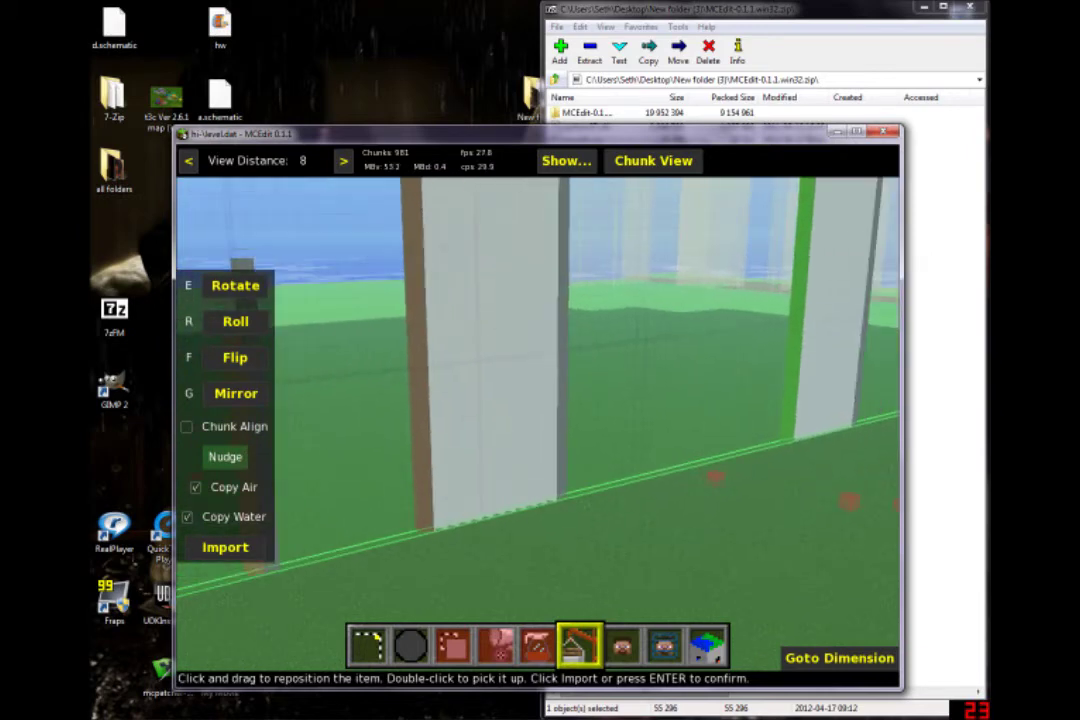
key("s")
right_click(612, 472)
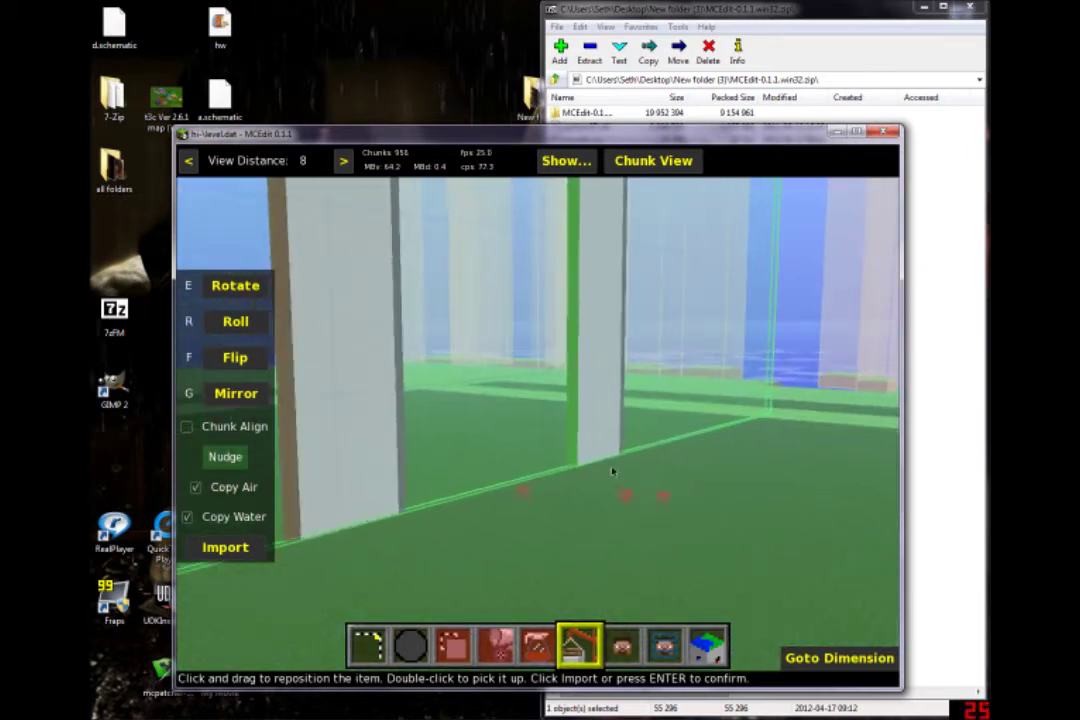
key("Escape")
Step: Load d.schematic from the Desktop again and set it down on the grass beside the village
left_click(578, 645)
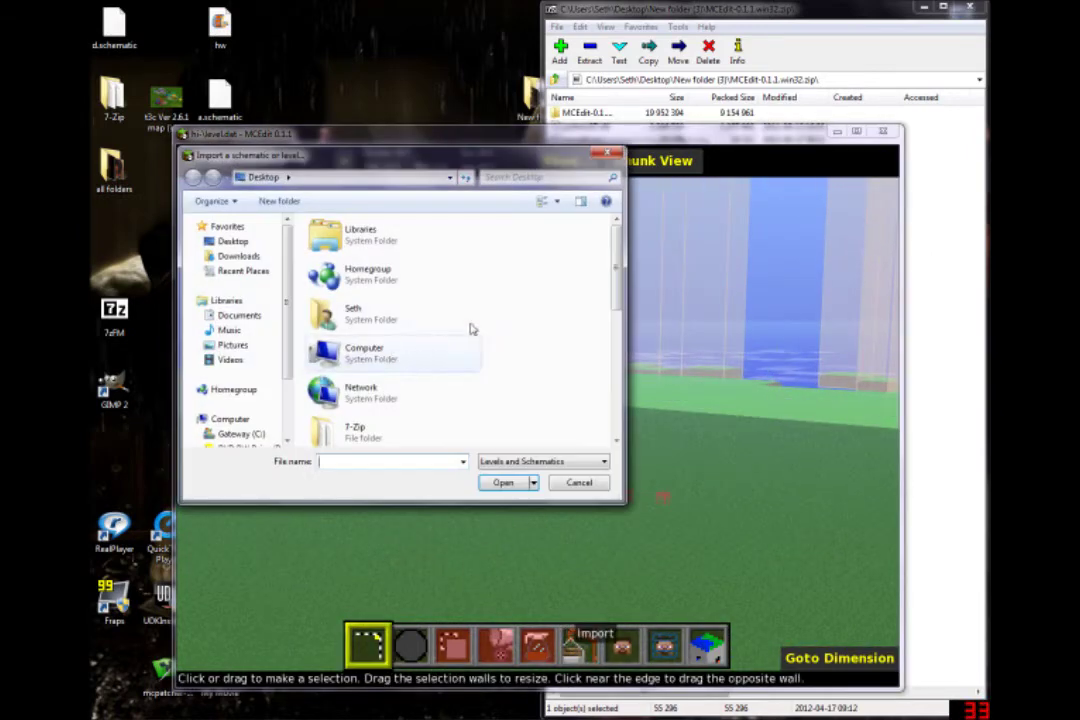
left_click_drag(617, 270, 617, 397)
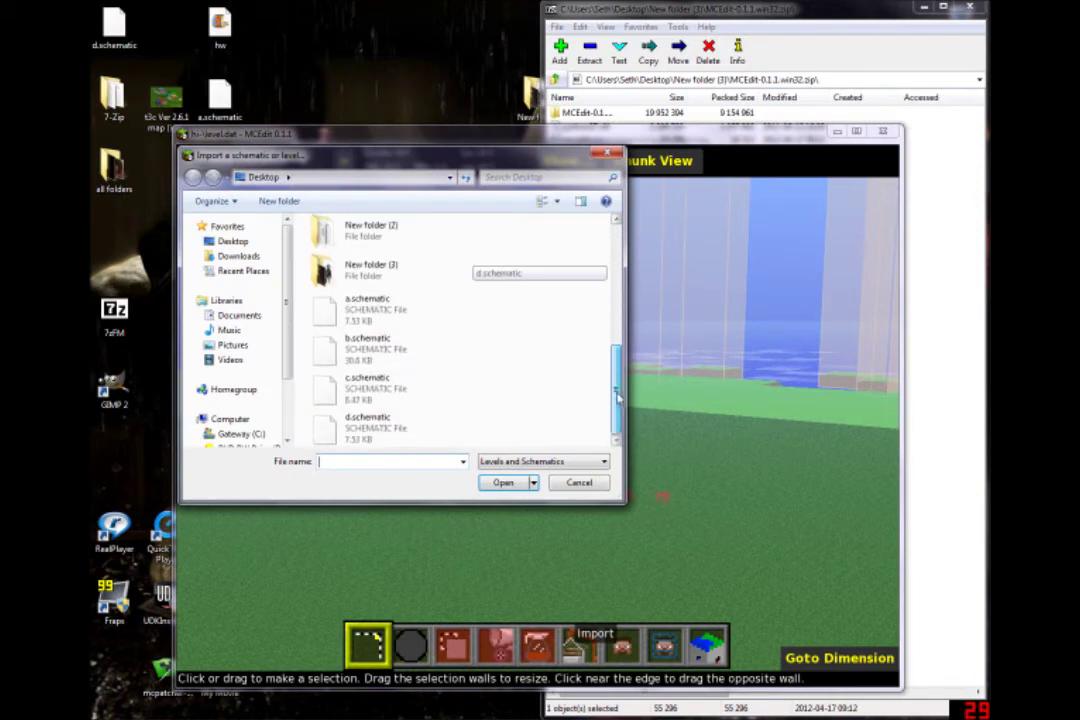
left_click(434, 427)
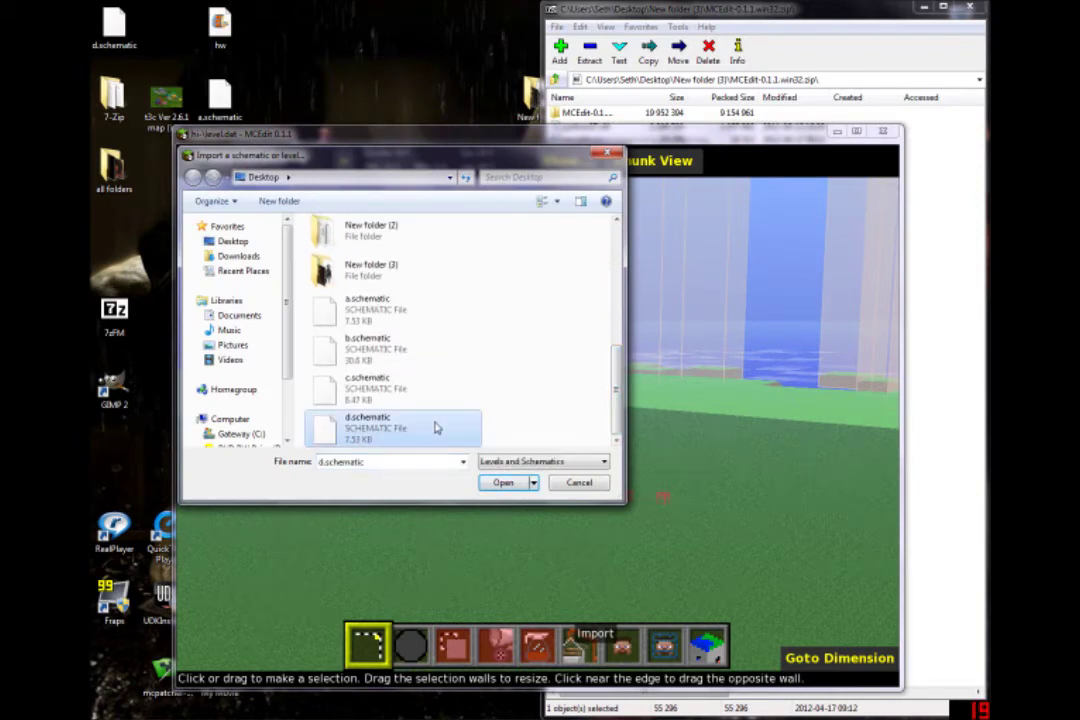
double_click(434, 427)
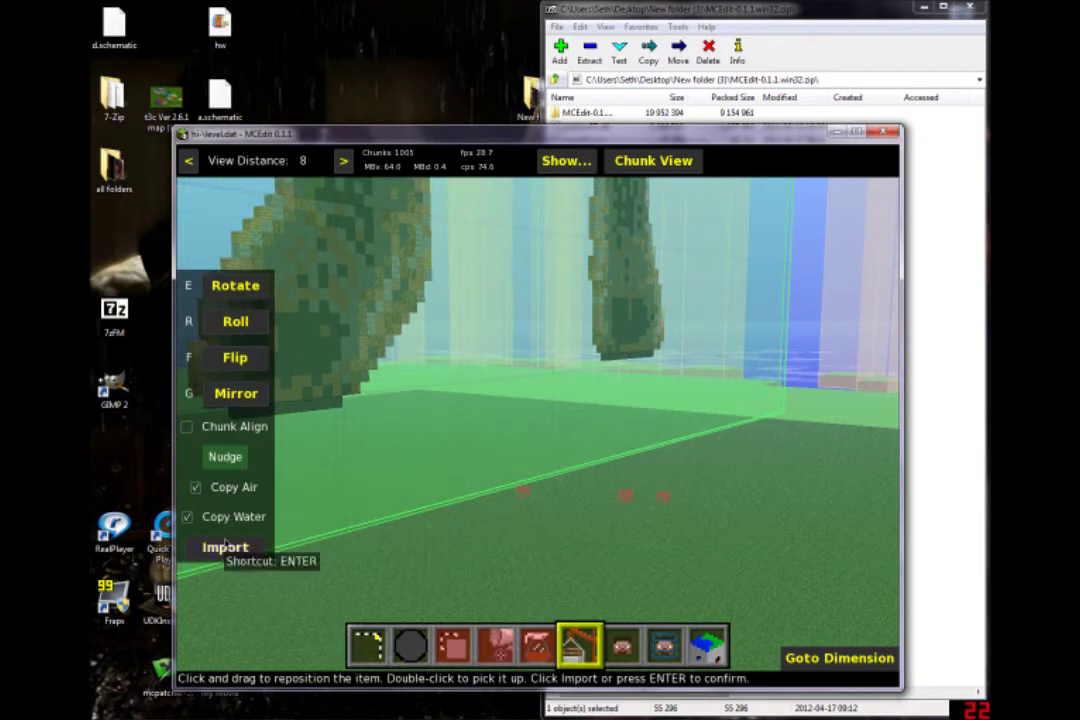
Step: Lower the placed figure so its feet stand at ground level and import it into the world
key("d")
right_click(608, 378)
key("d")
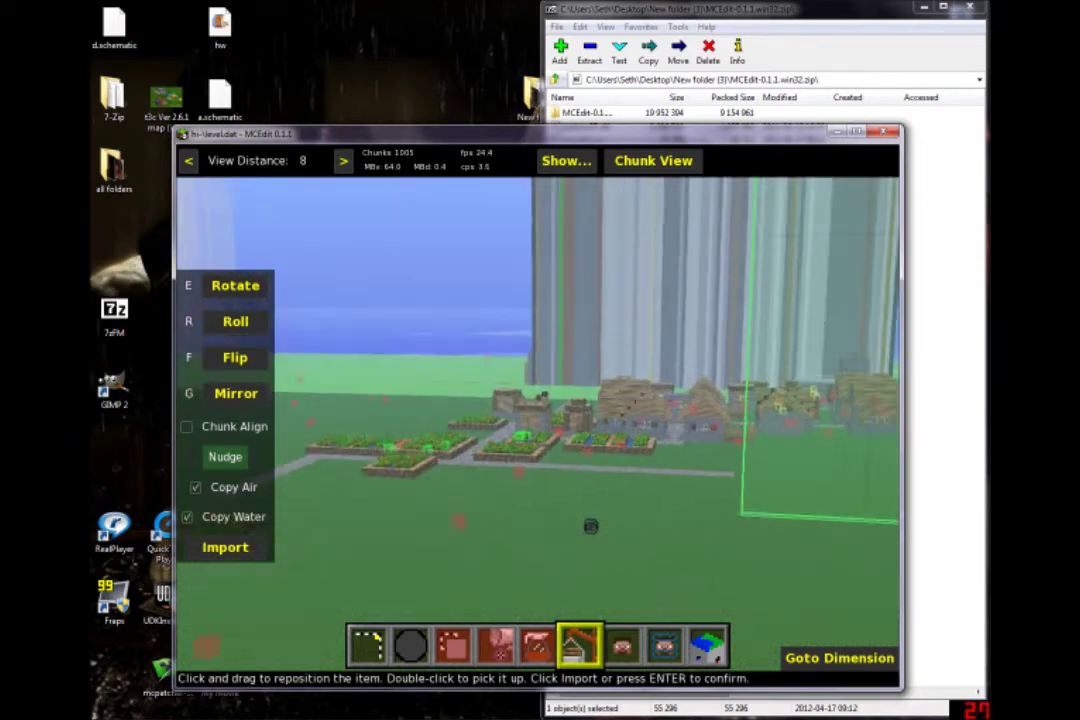
right_click(767, 364)
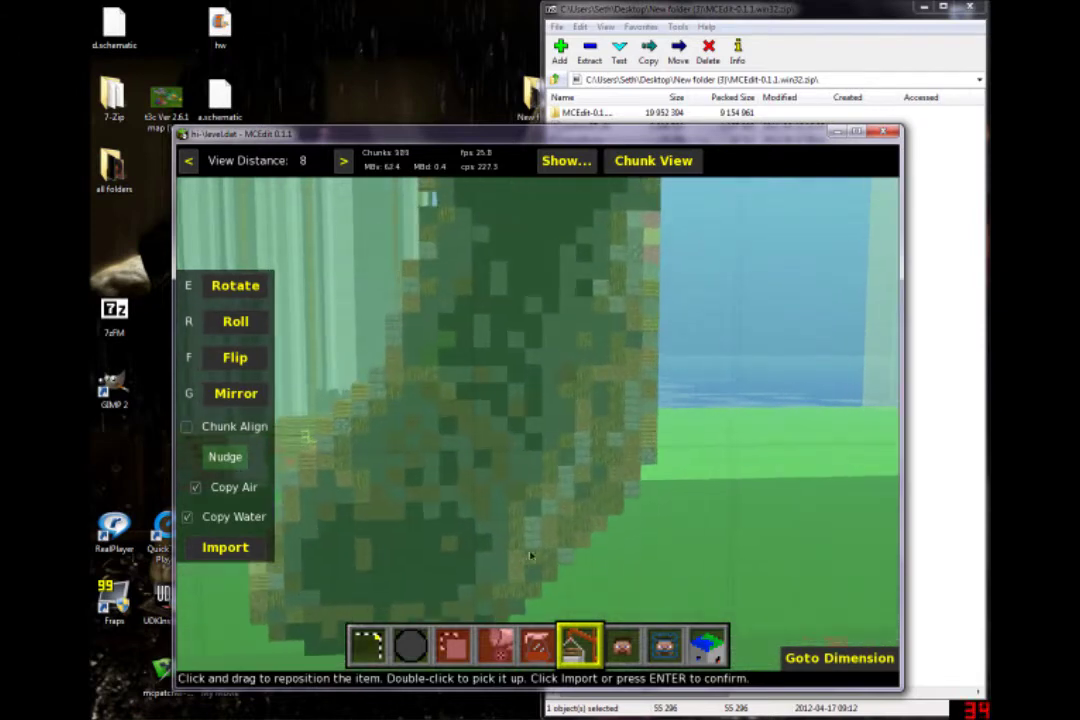
left_click_drag(531, 556, 575, 545)
right_click(575, 545)
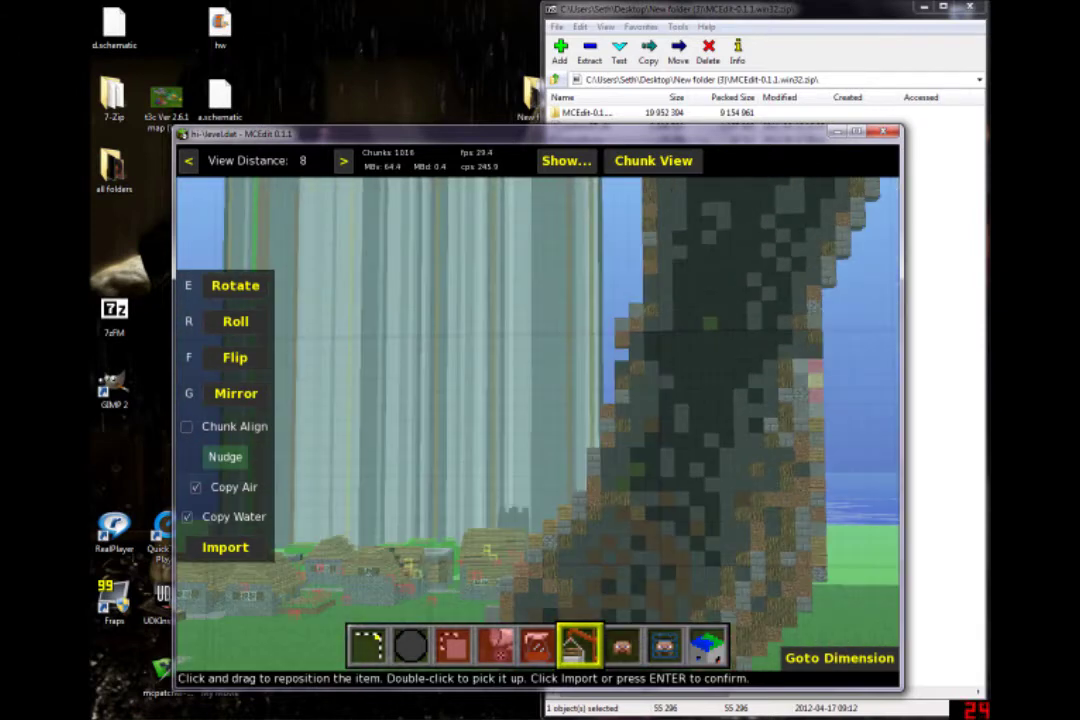
key("s")
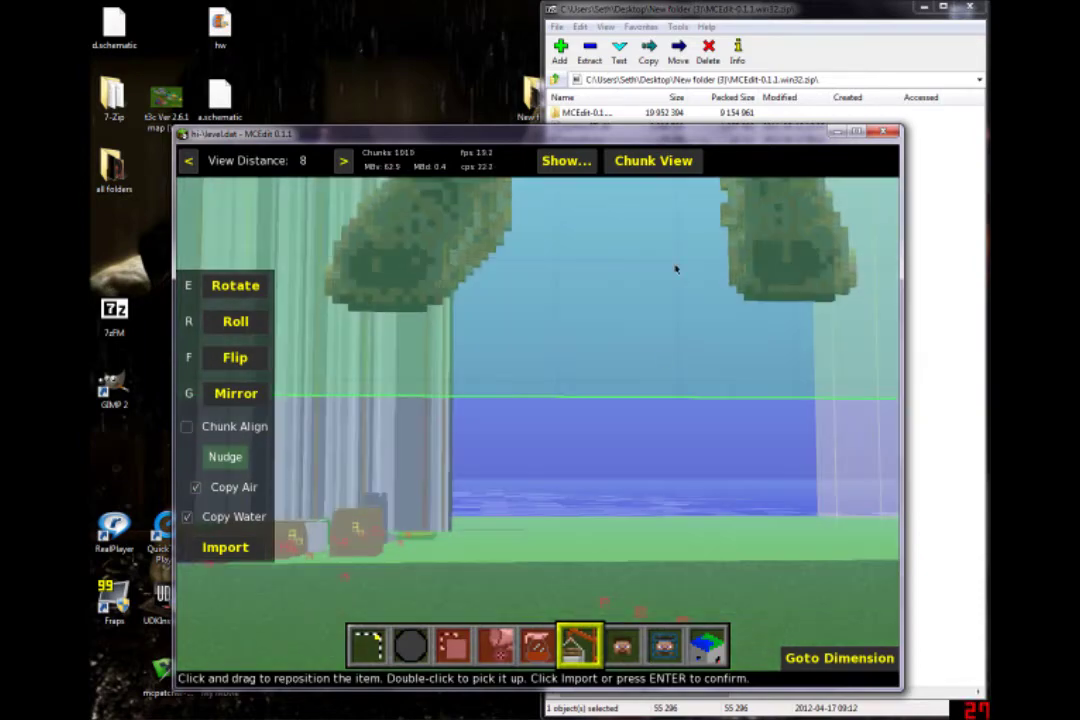
right_click(663, 360)
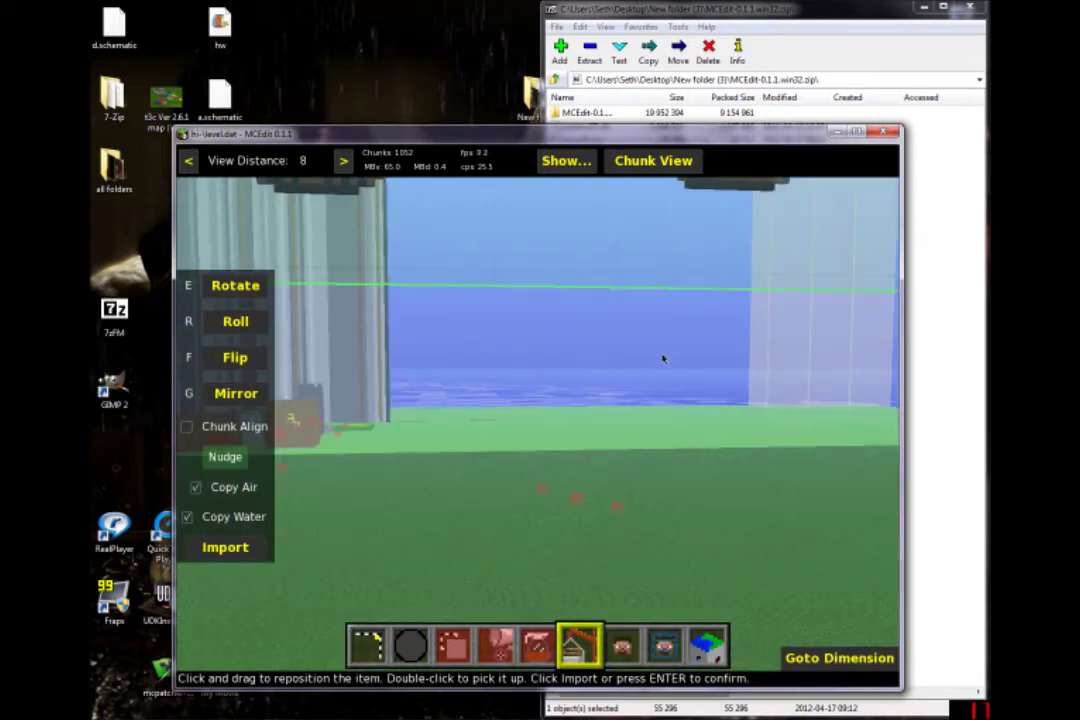
left_click_drag(663, 334, 663, 547)
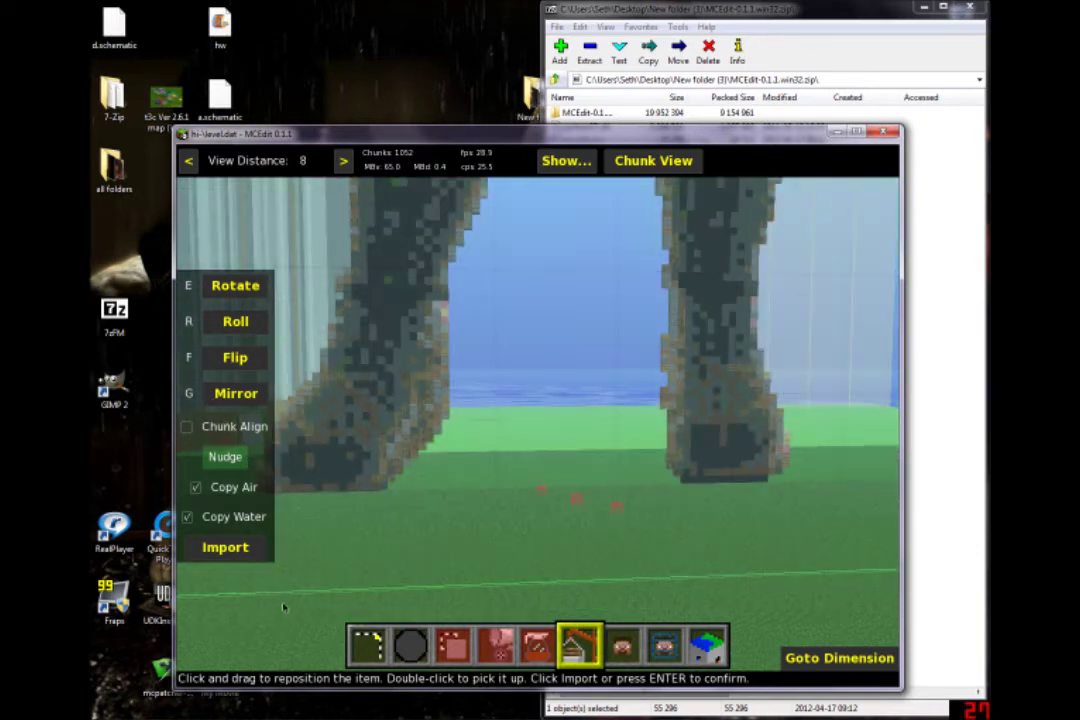
left_click(241, 549)
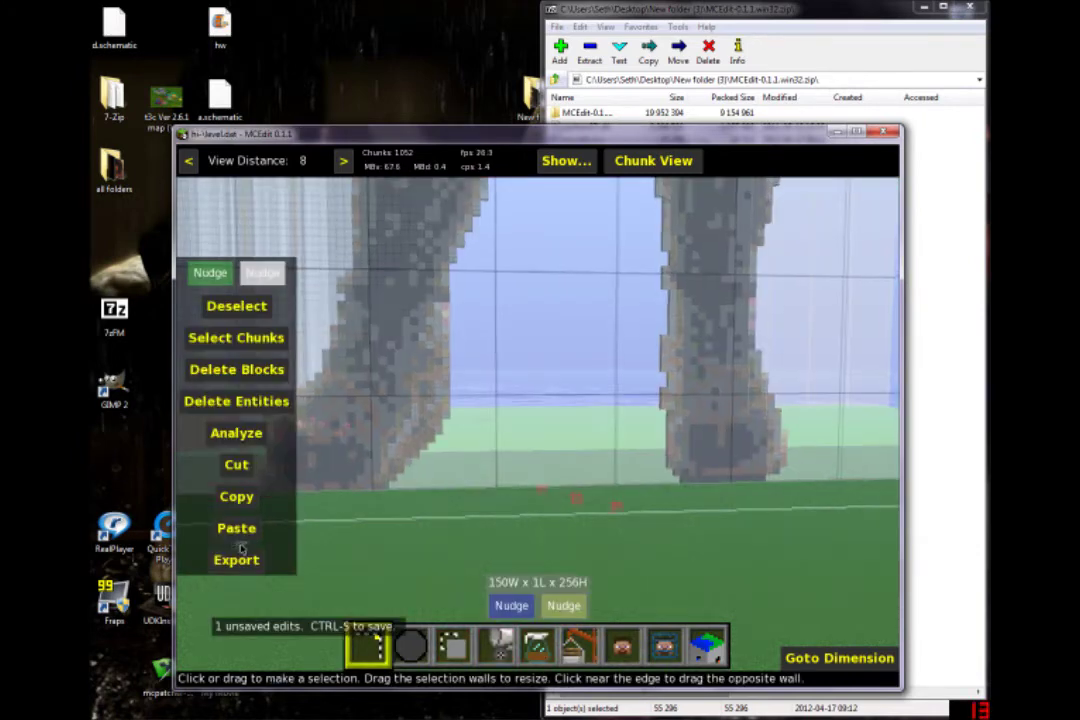
Step: Inspect the imported figure from the front and side and clear its selection
right_click(585, 411)
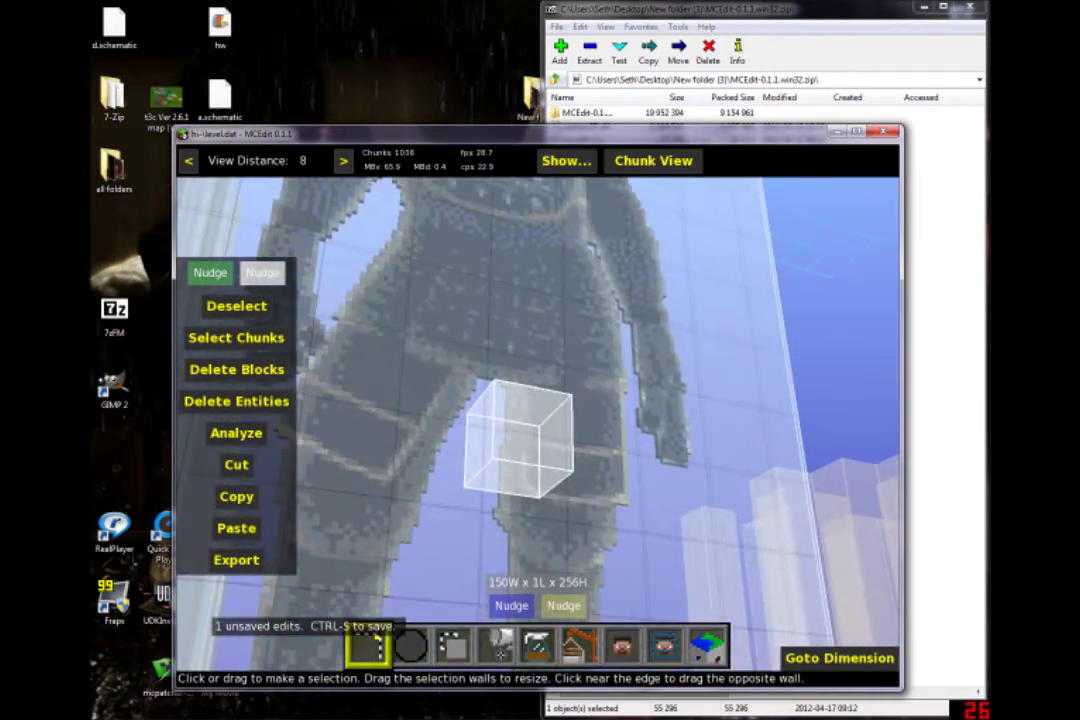
key("a")
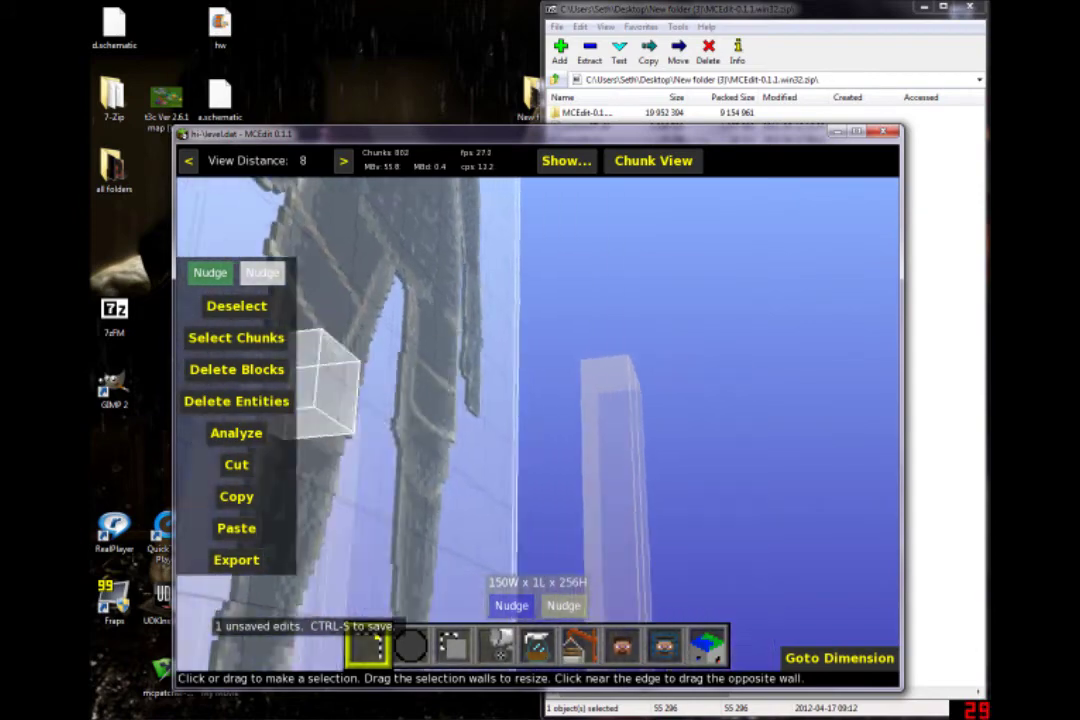
key("a")
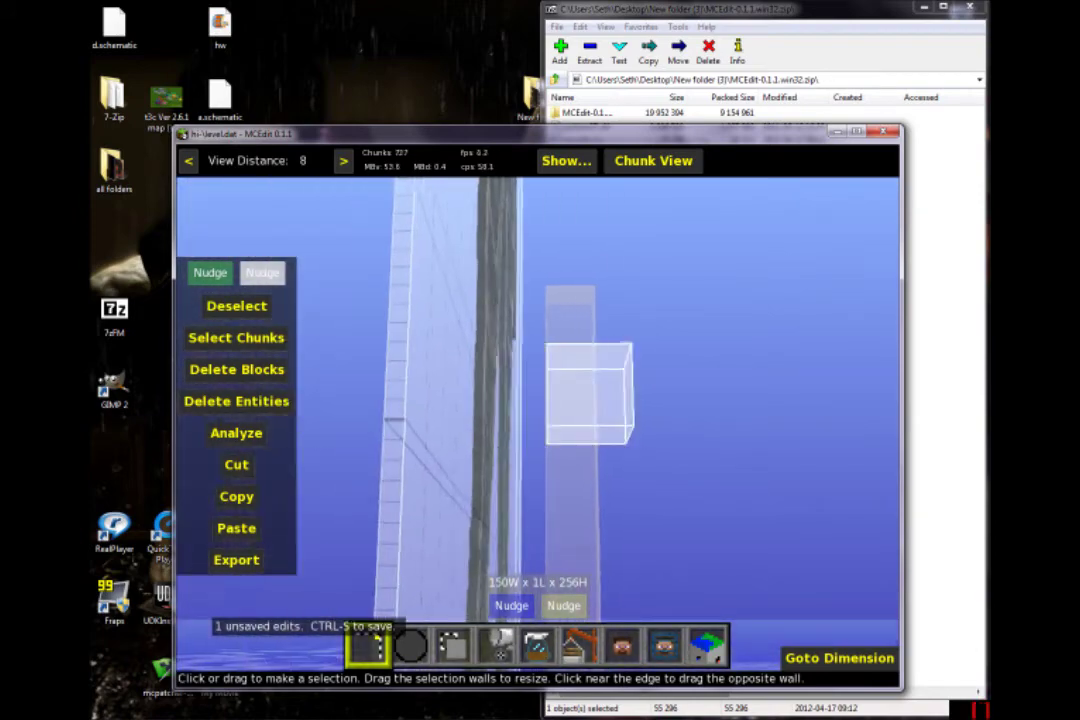
key("d")
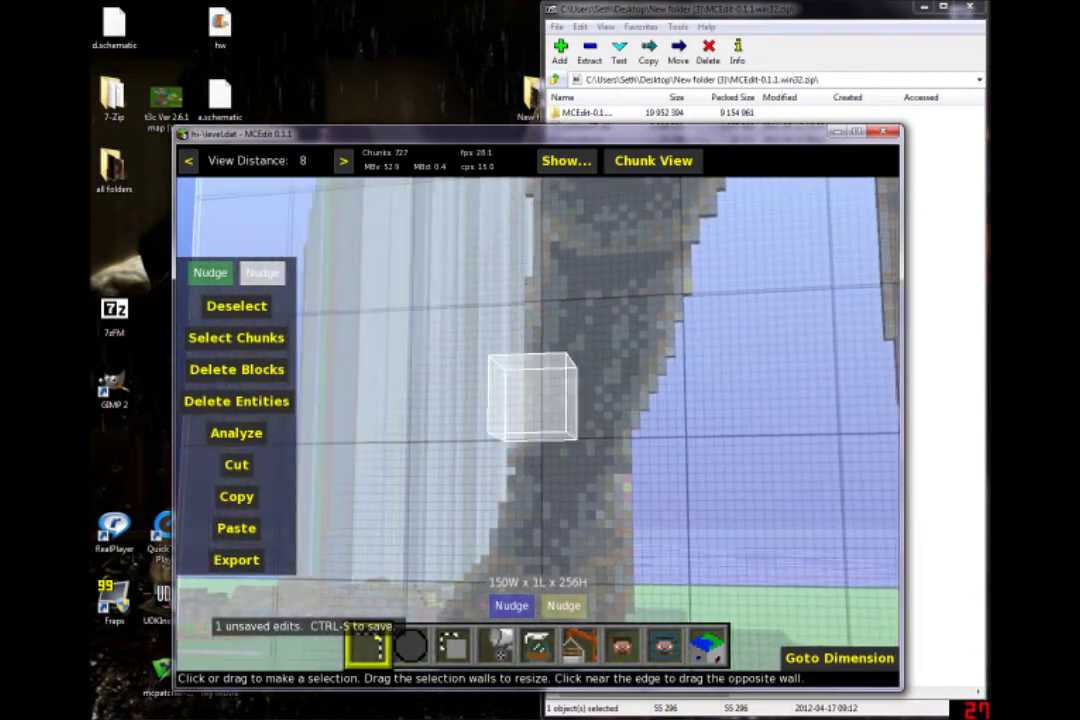
right_click(375, 459)
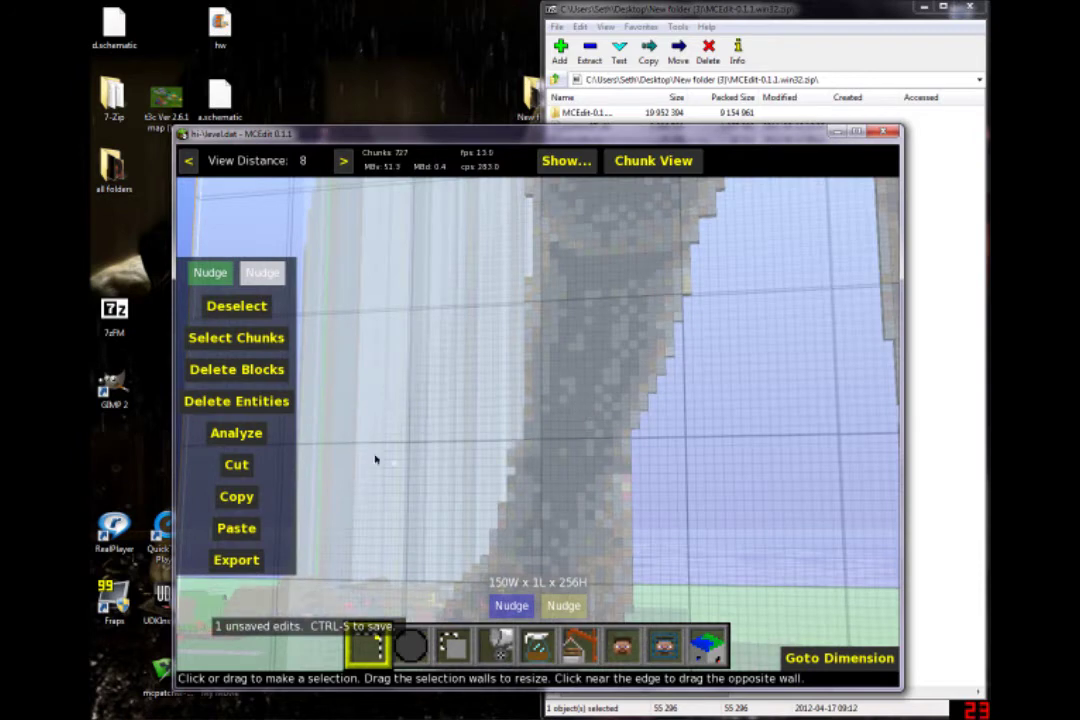
left_click(260, 306)
Step: Select a small area of about 4 × 8 × 2 blocks near the figure's foot and clear the selection again
key("w")
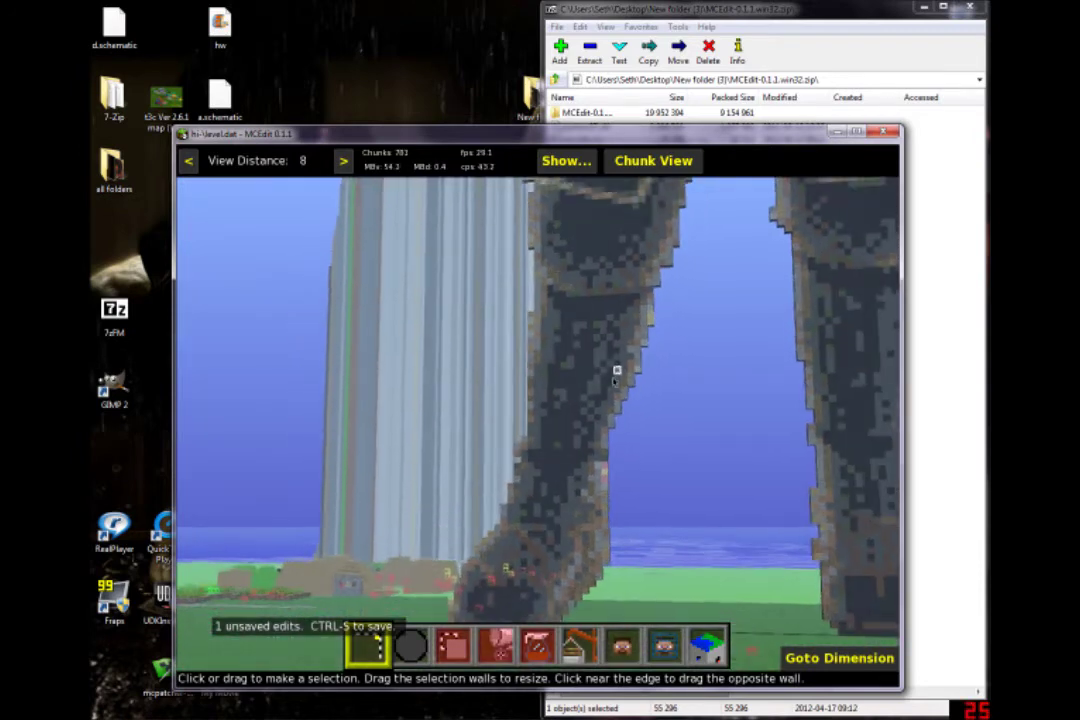
key("s")
key("d")
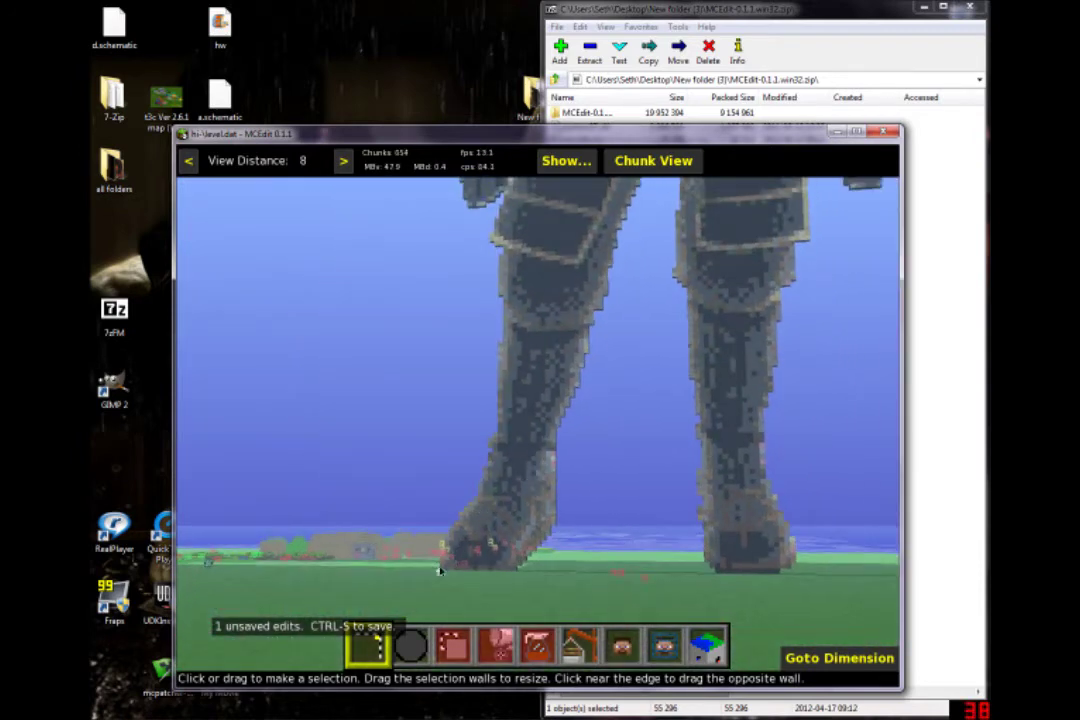
key("w")
mouse_move(437, 574)
left_mouse_down()
mouse_move(497, 548)
mouse_move(740, 370)
mouse_move(820, 225)
mouse_move(800, 150)
mouse_move(800, 205)
mouse_move(528, 511)
mouse_move(467, 566)
mouse_move(427, 575)
mouse_move(453, 562)
left_mouse_up()
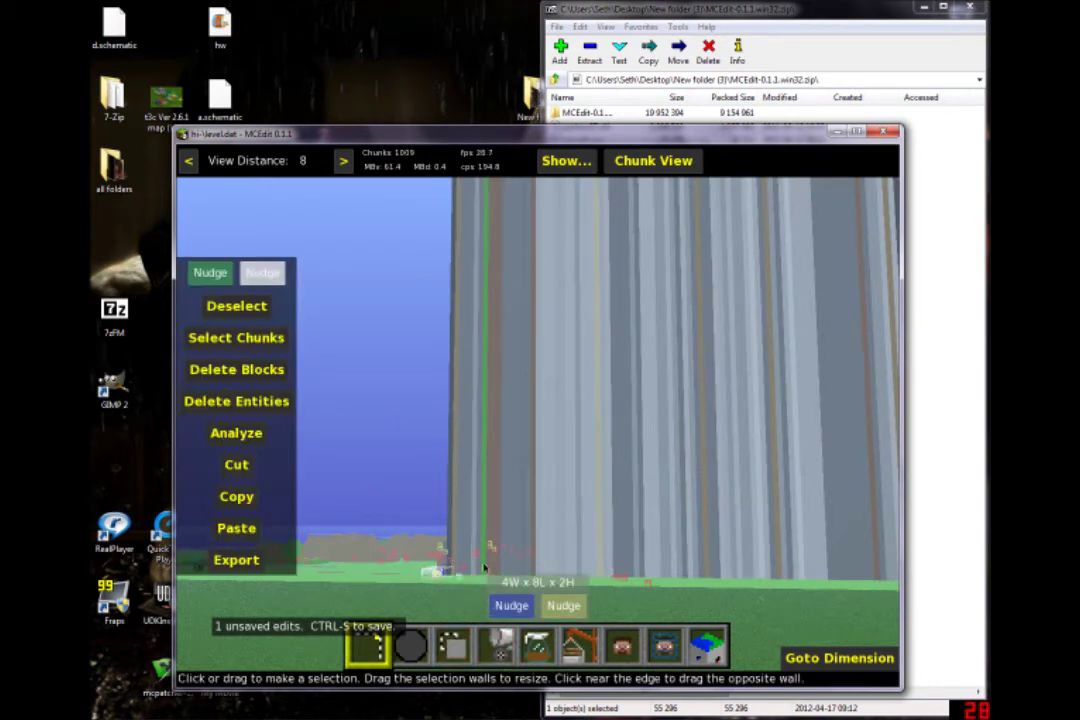
left_click(233, 313)
Step: Save the edited world hi and quit the editor
key("d")
key("s")
key("d")
key("s")
key("Escape")
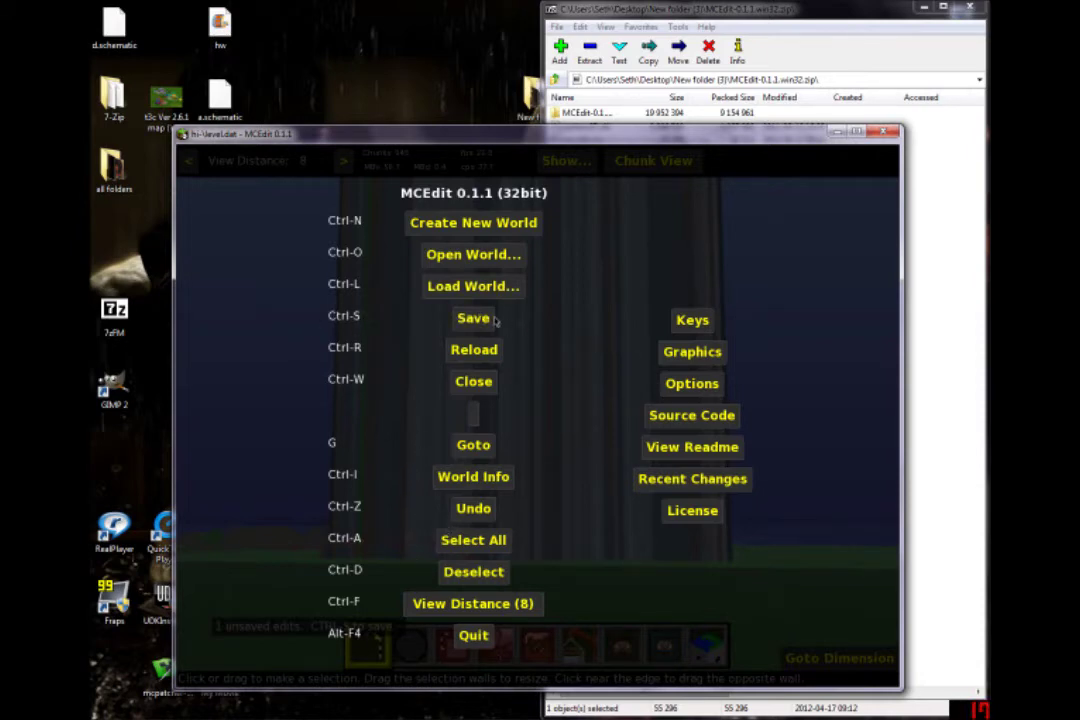
left_click(473, 415)
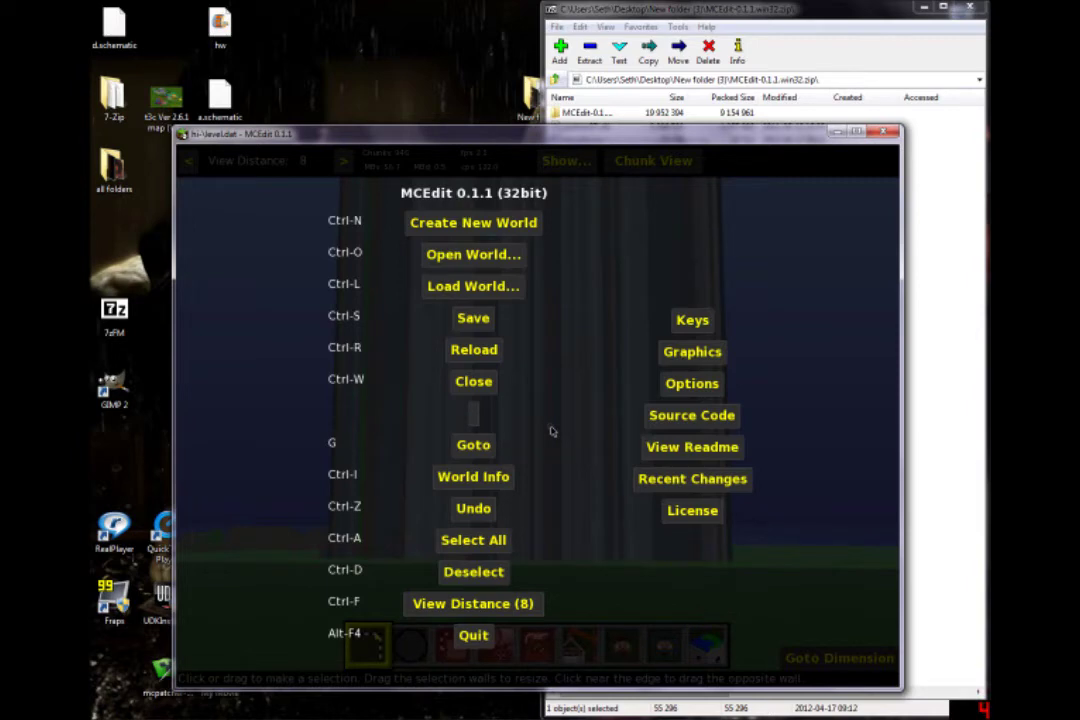
key("Escape")
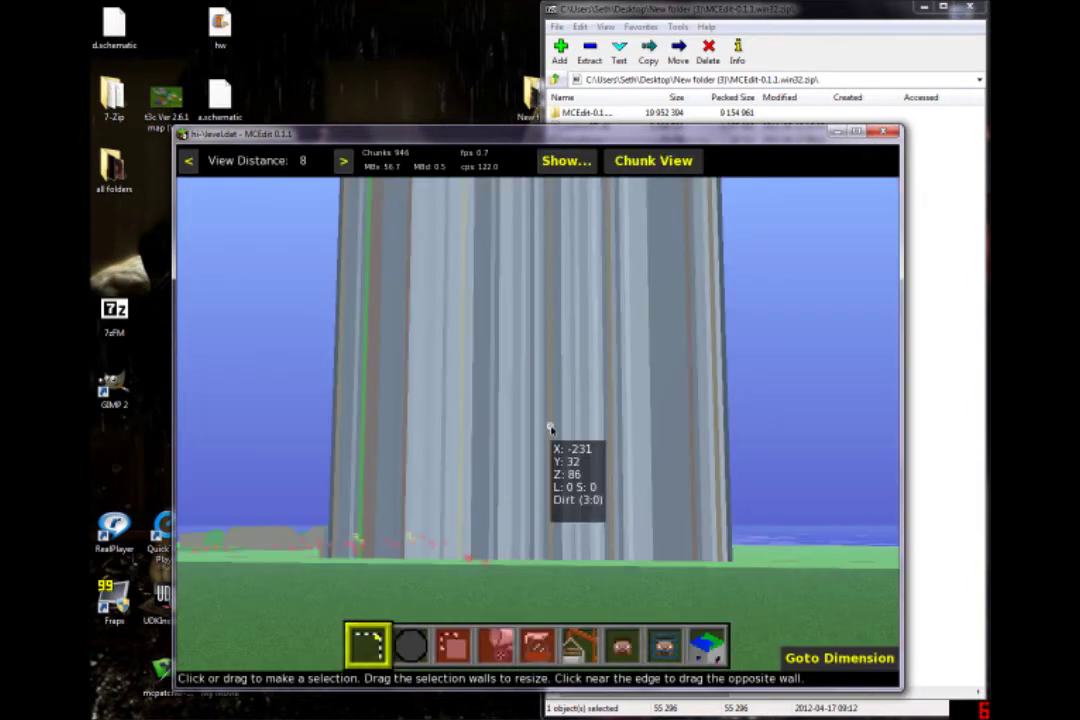
key("alt+F4")
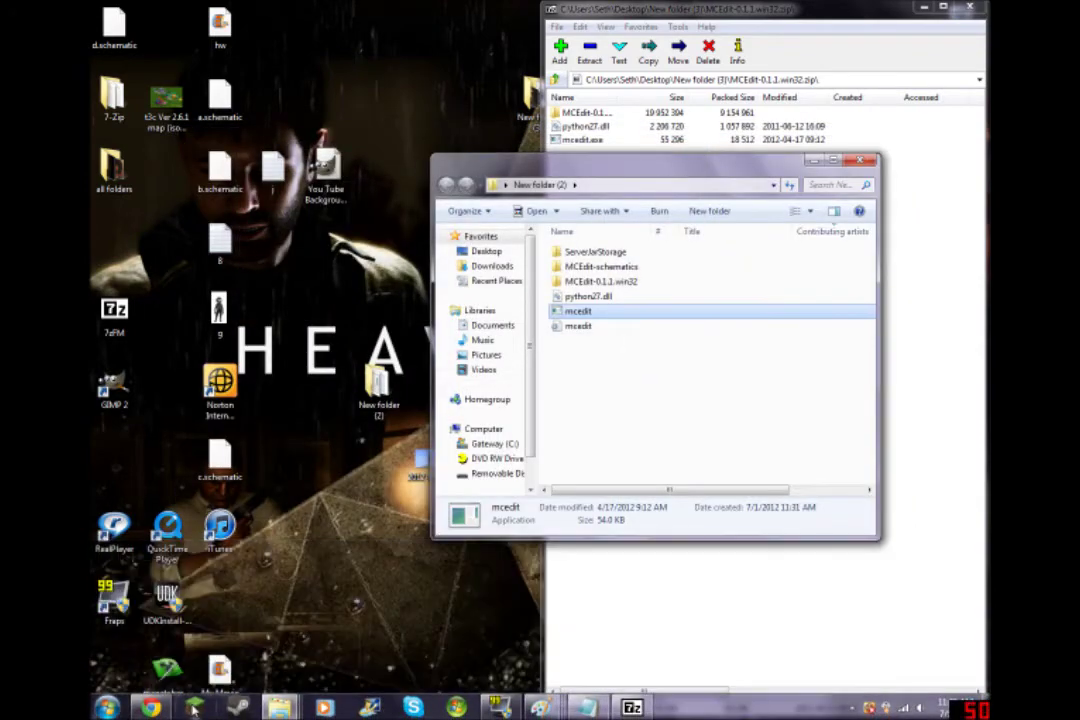
Step: Launch Minecraft, maximize its window and open the single-player world hi
left_click(195, 708)
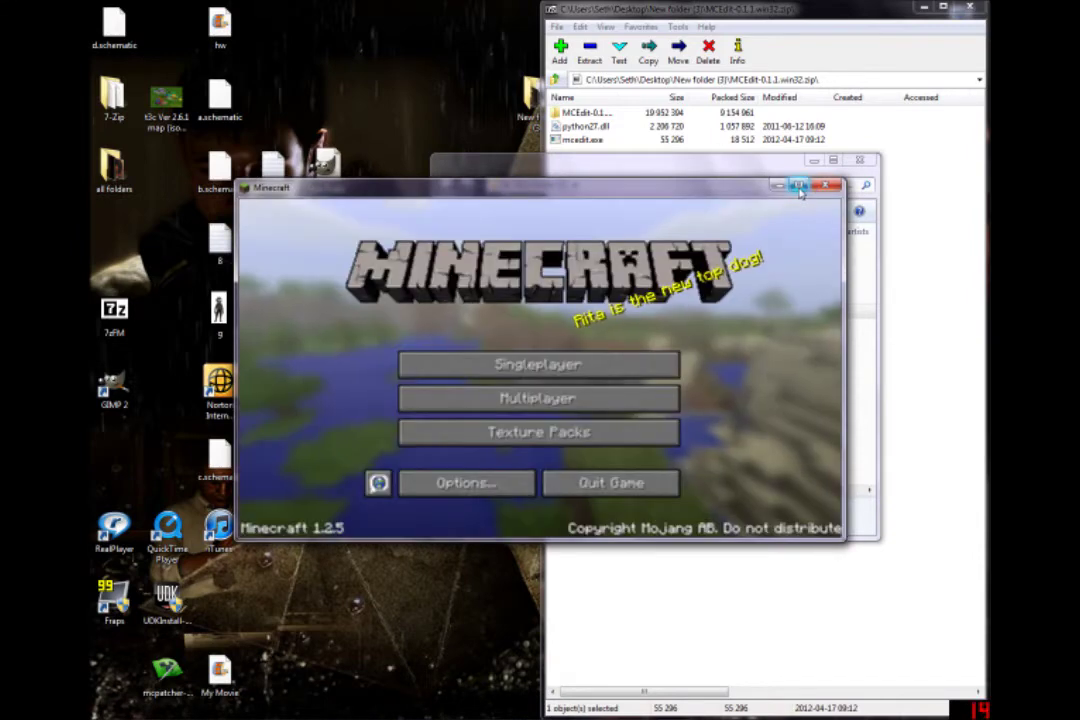
left_click(800, 187)
left_click(650, 308)
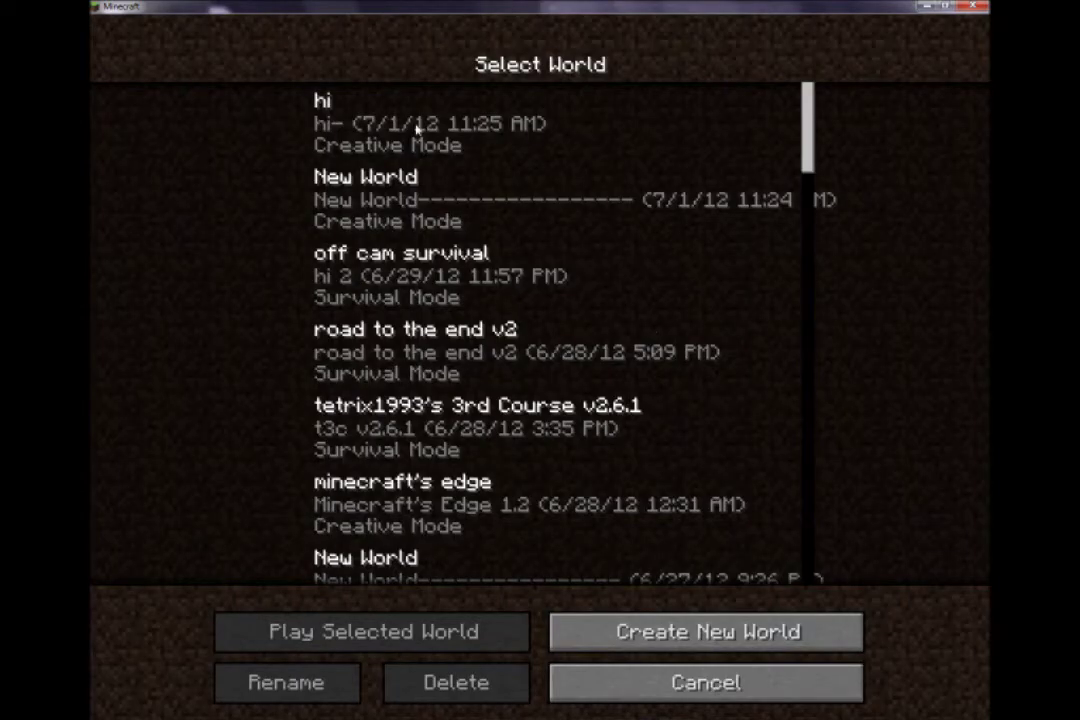
double_click(419, 128)
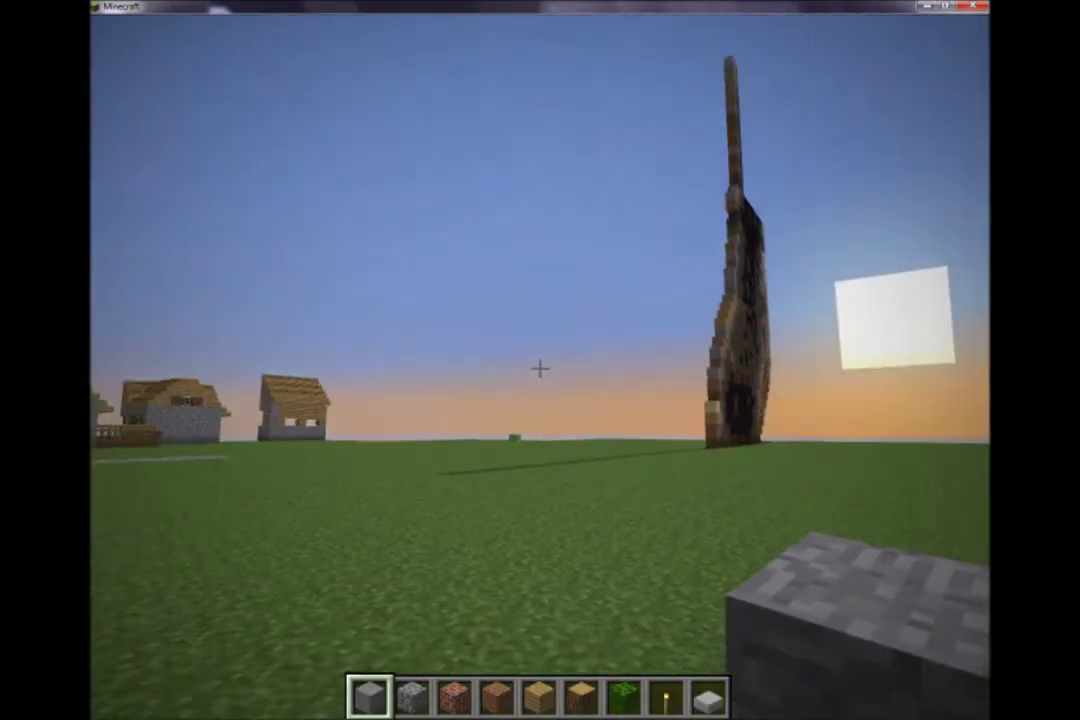
Step: Fly up and around the imported figure to view its pixel art from several angles
key("space")
key("w")
key("d")
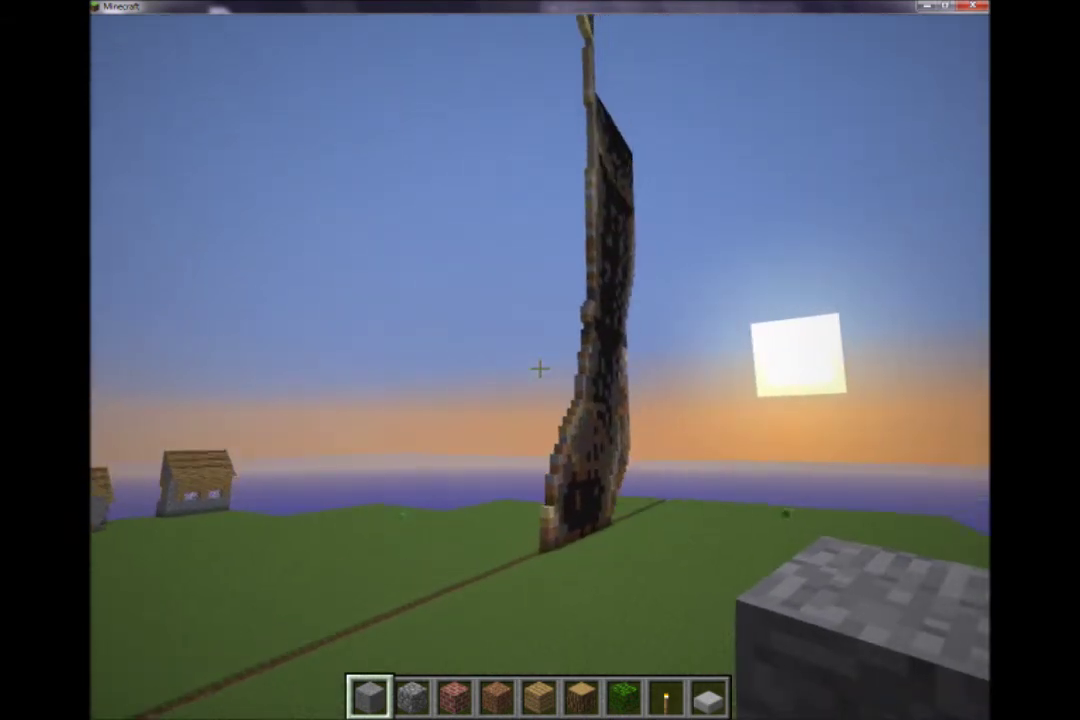
key("d")
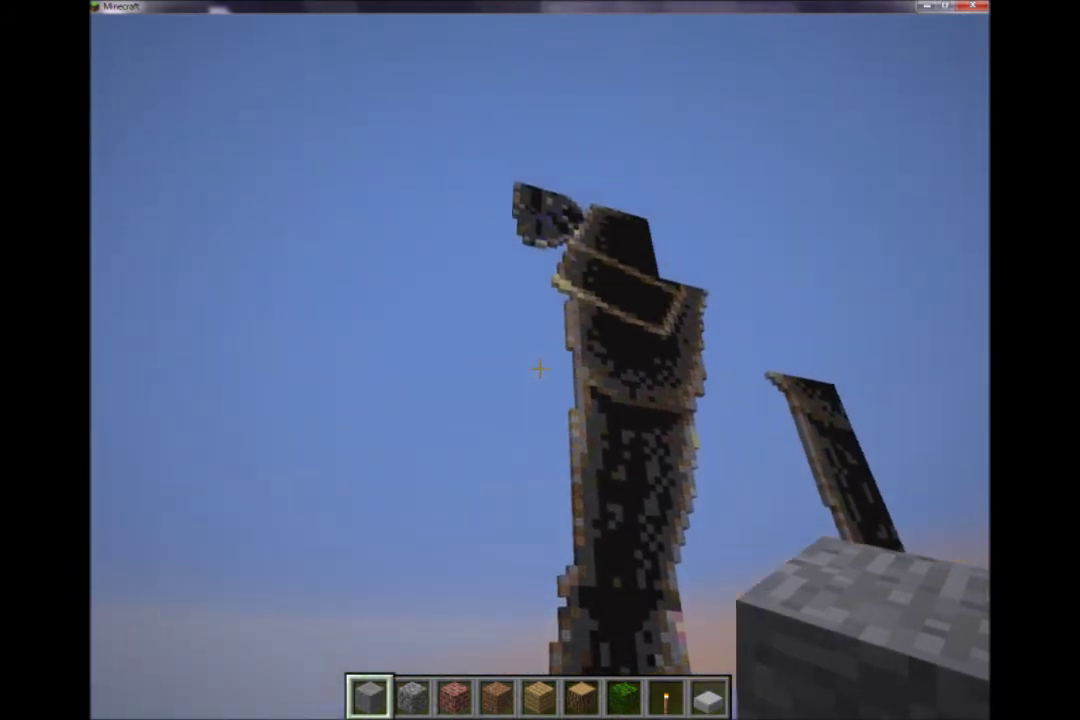
key("space")
key("d")
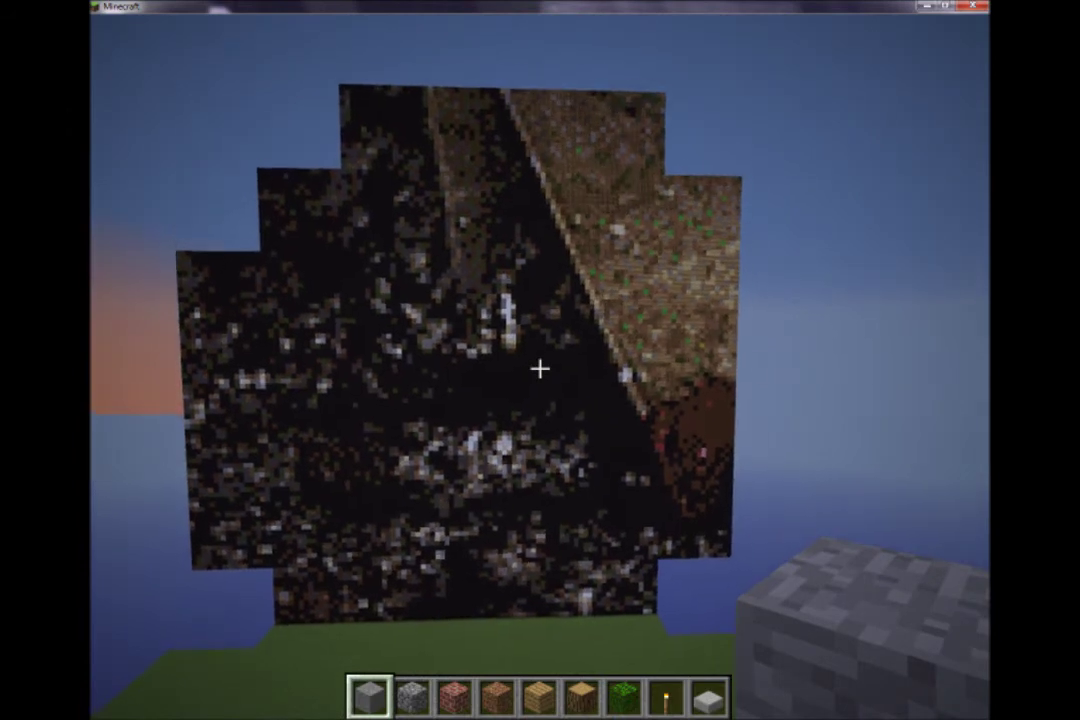
Step: Show the debug overlay with coordinates and fly up along the origami mural past its upper edge
key("shift+F3")
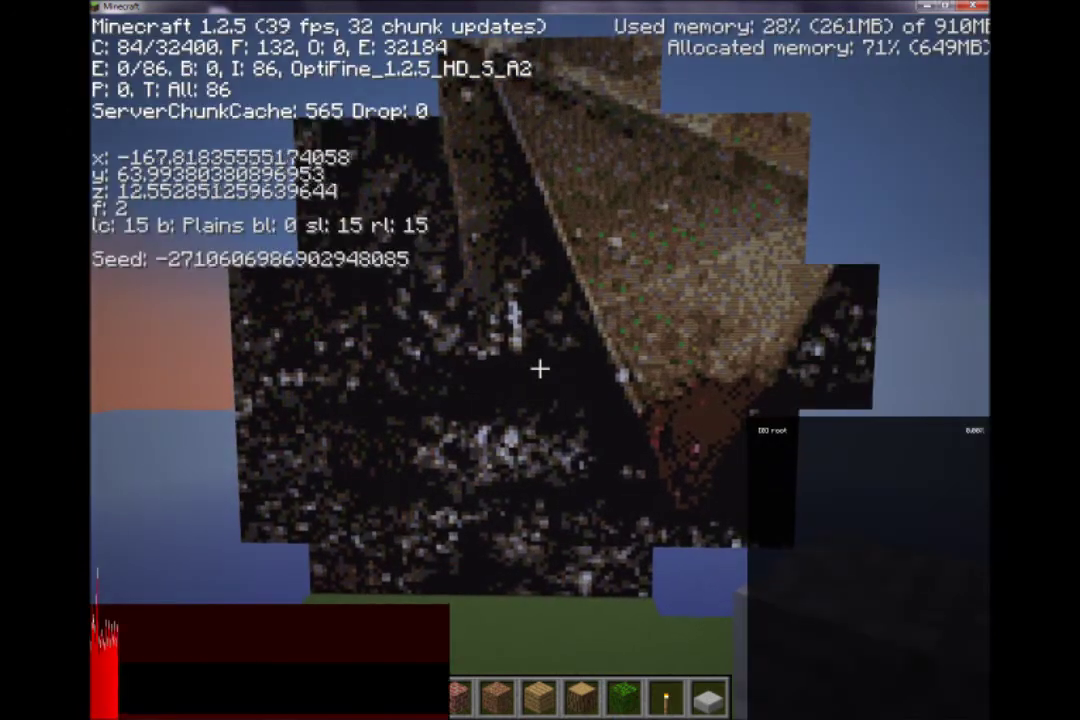
key("F3")
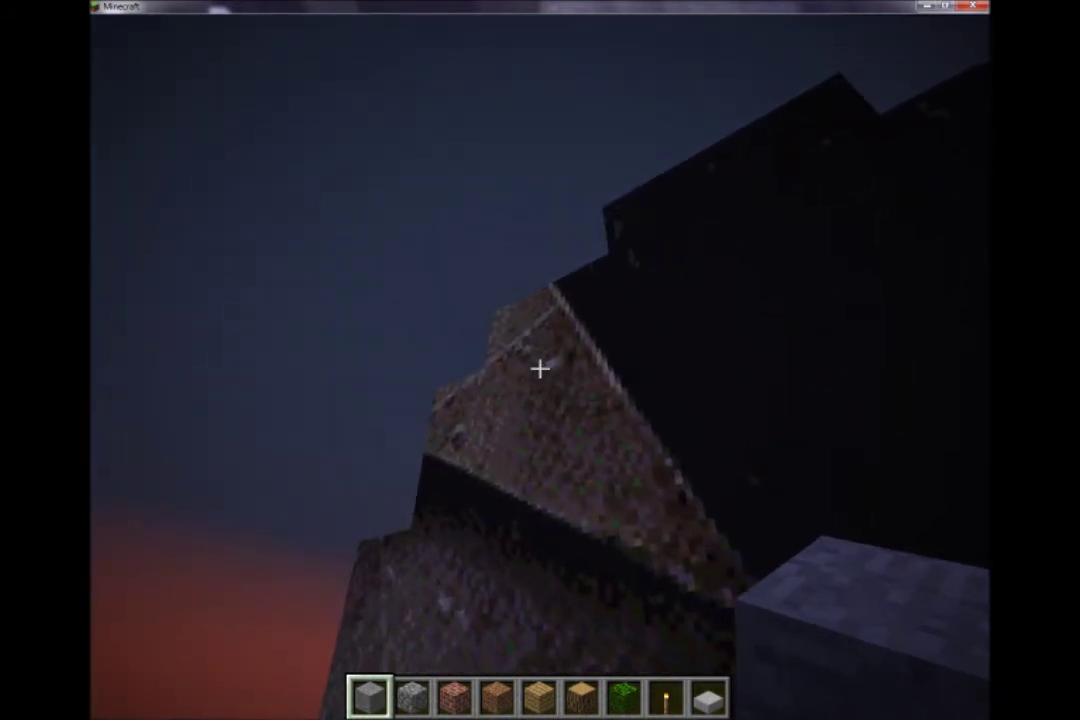
key("F3")
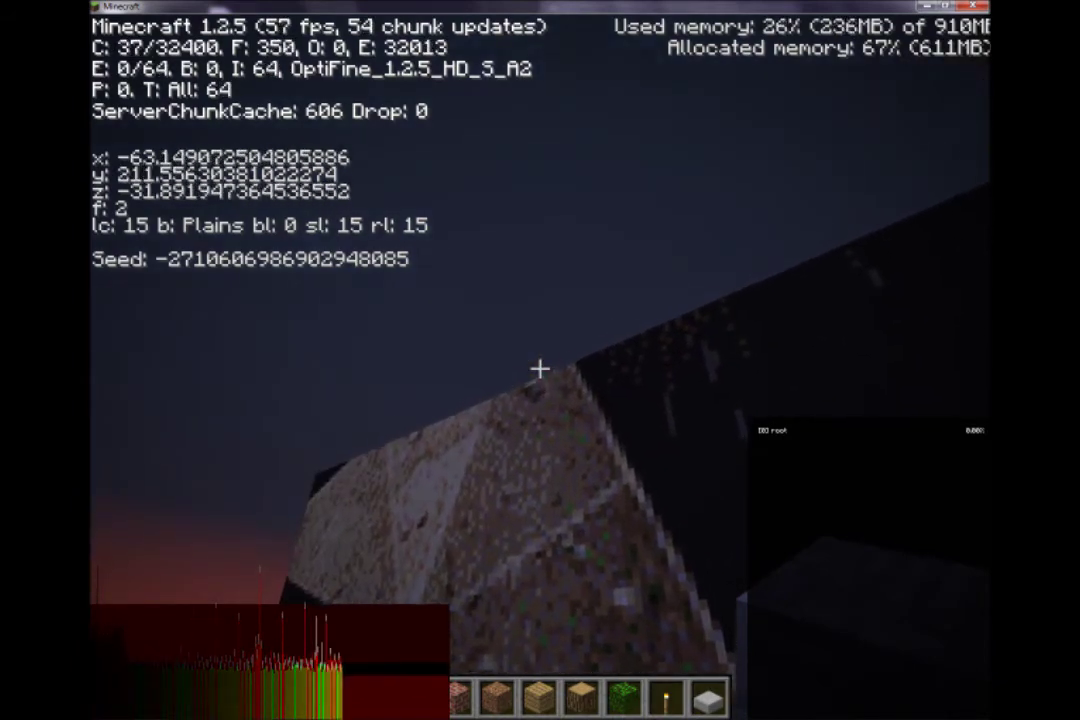
key("space")
key("a")
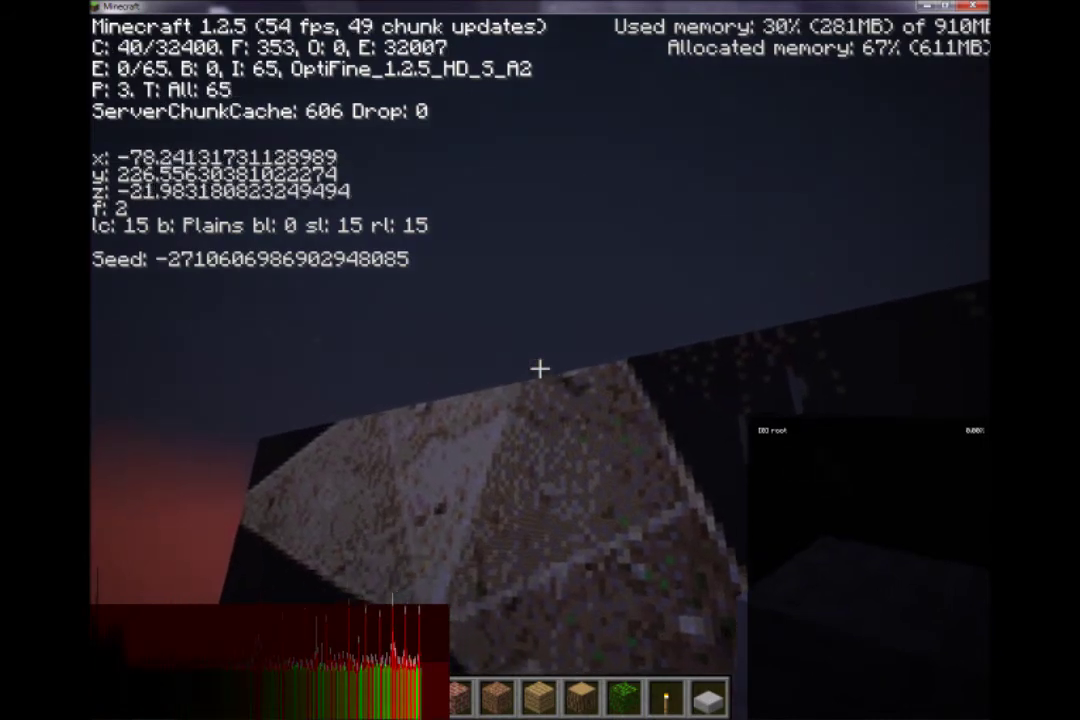
key("space")
key("a")
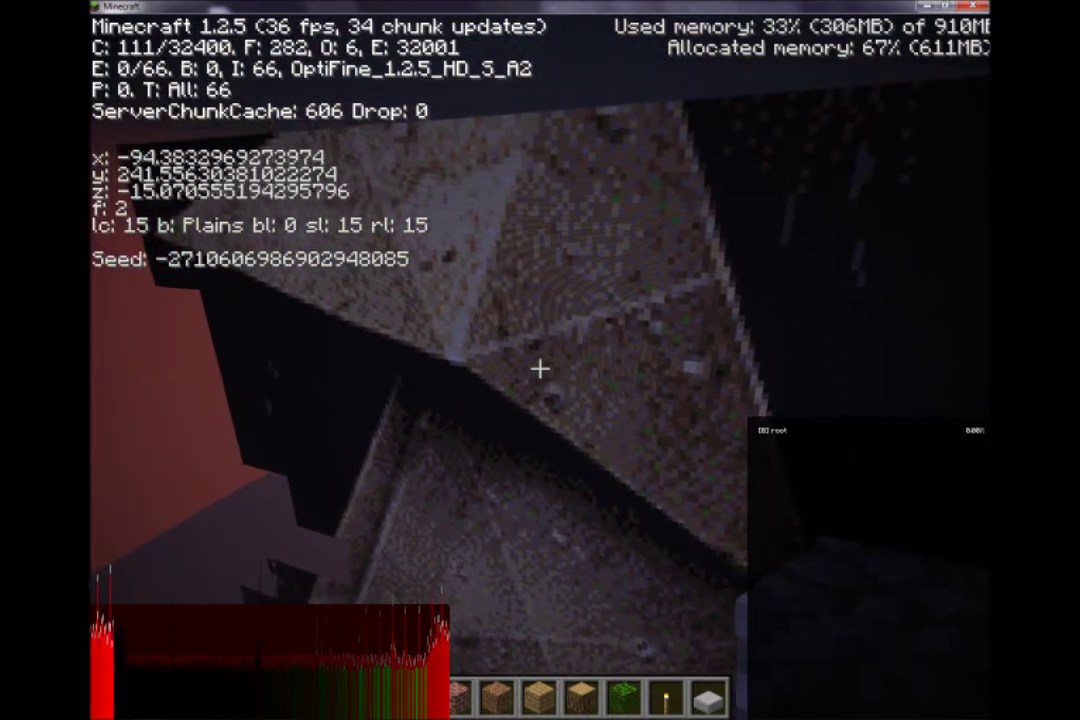
key("space")
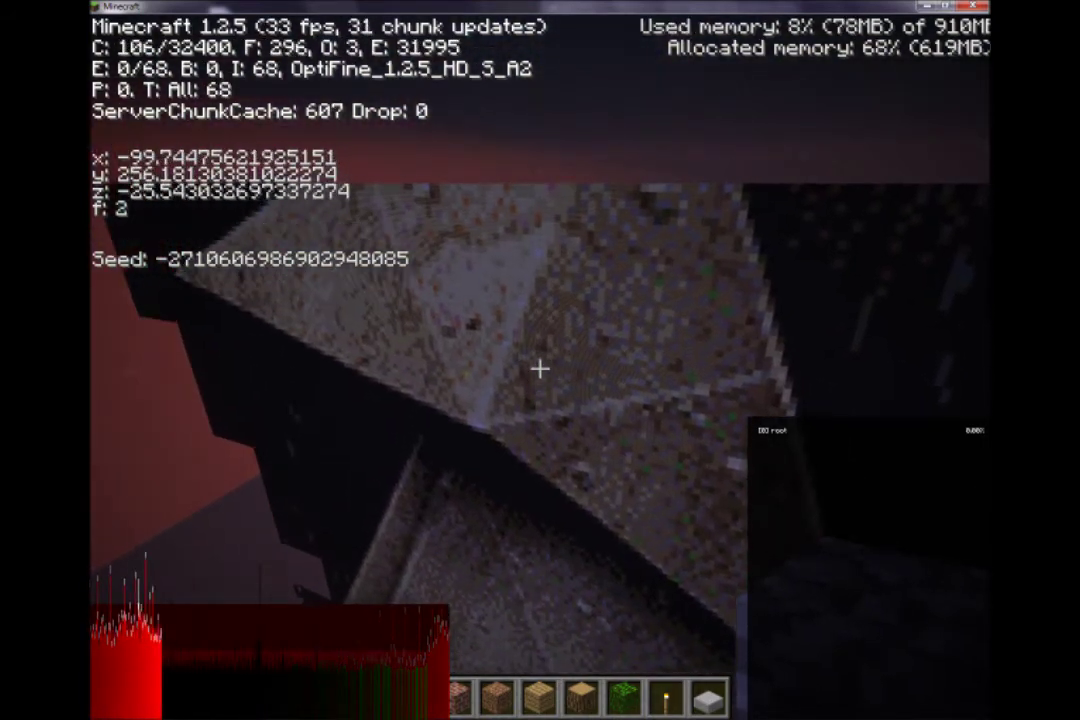
key("space")
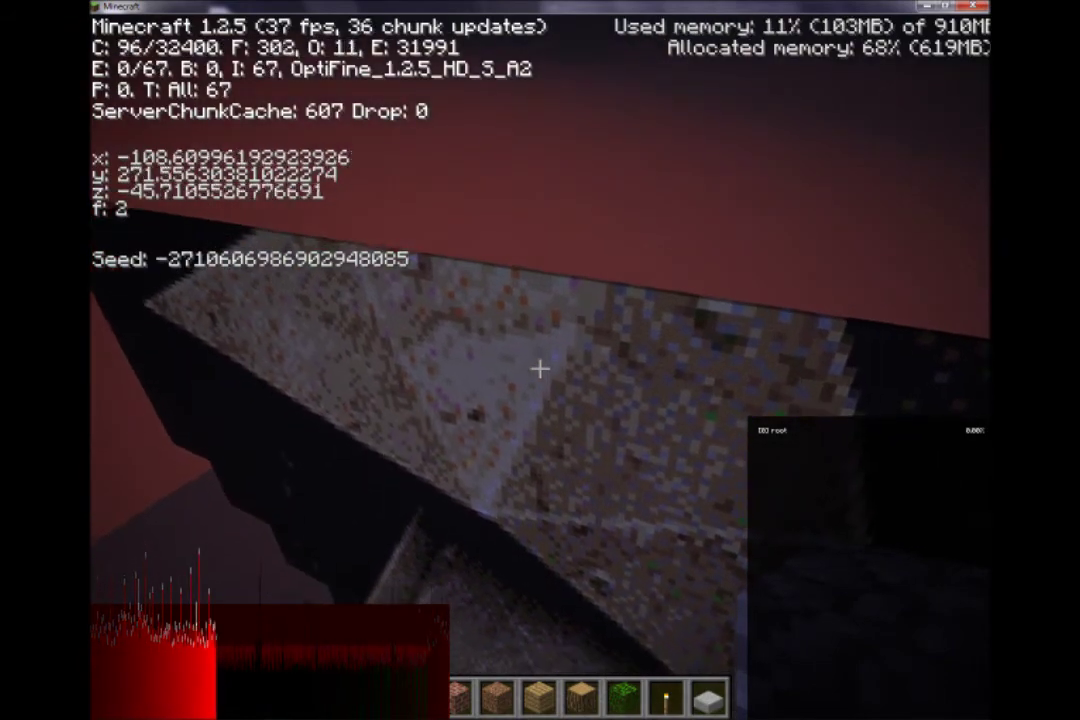
key("space")
key("w")
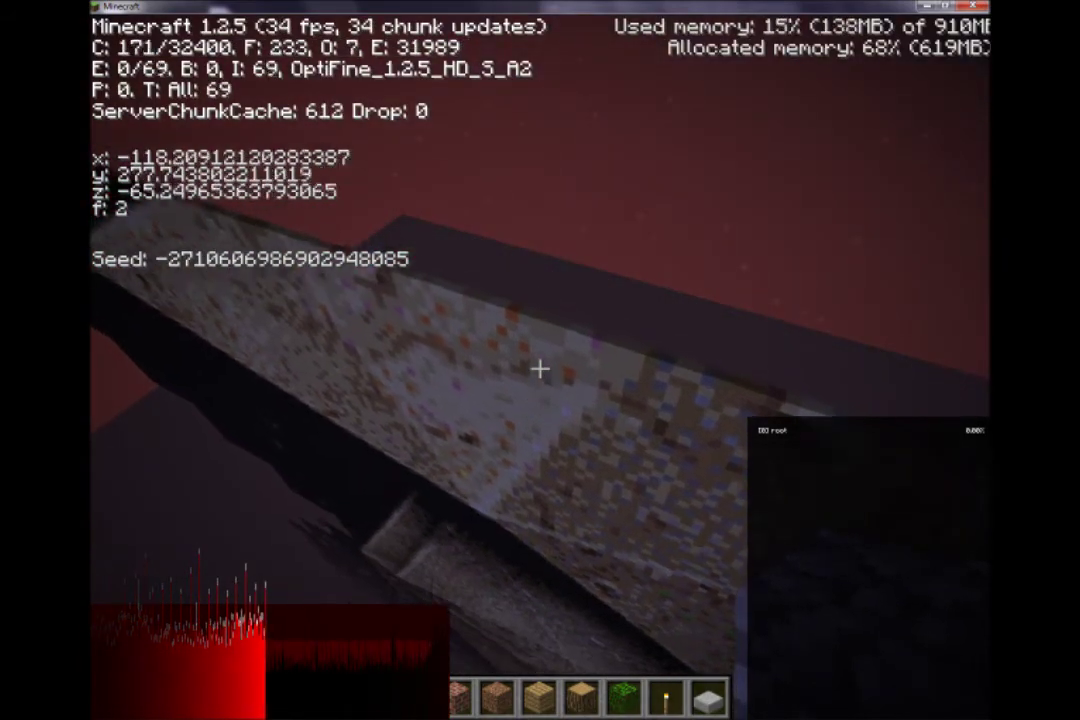
Step: Come down onto the mural's narrow upper edge and stand on it
key("w")
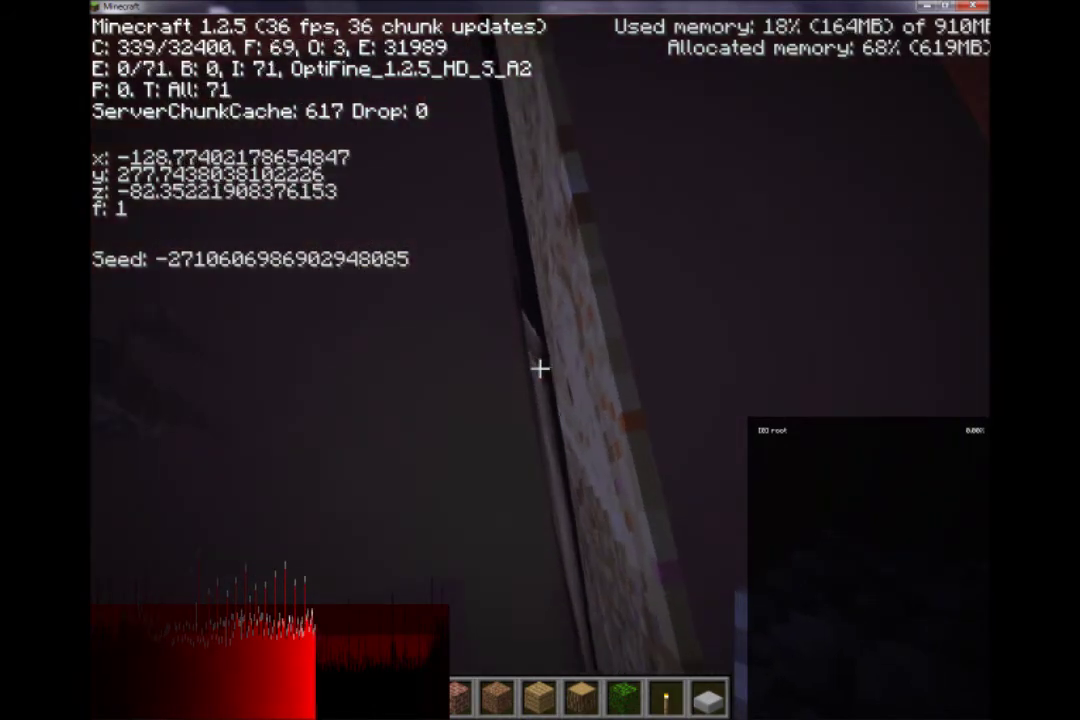
key("w")
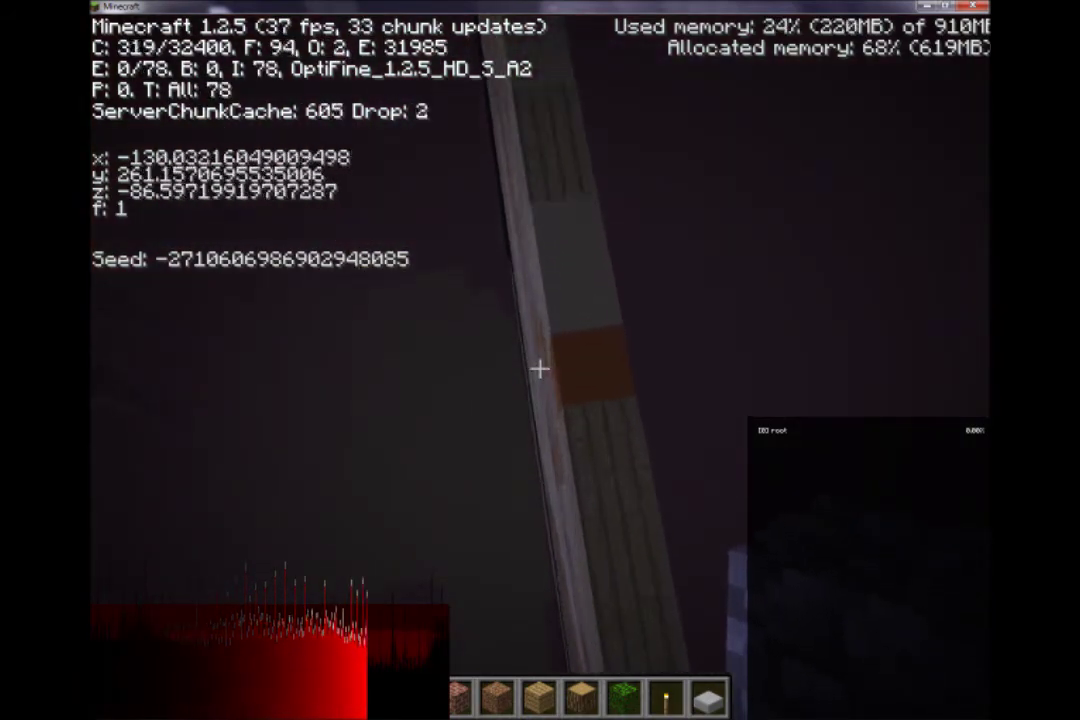
key("space")
key("space")
key("space")
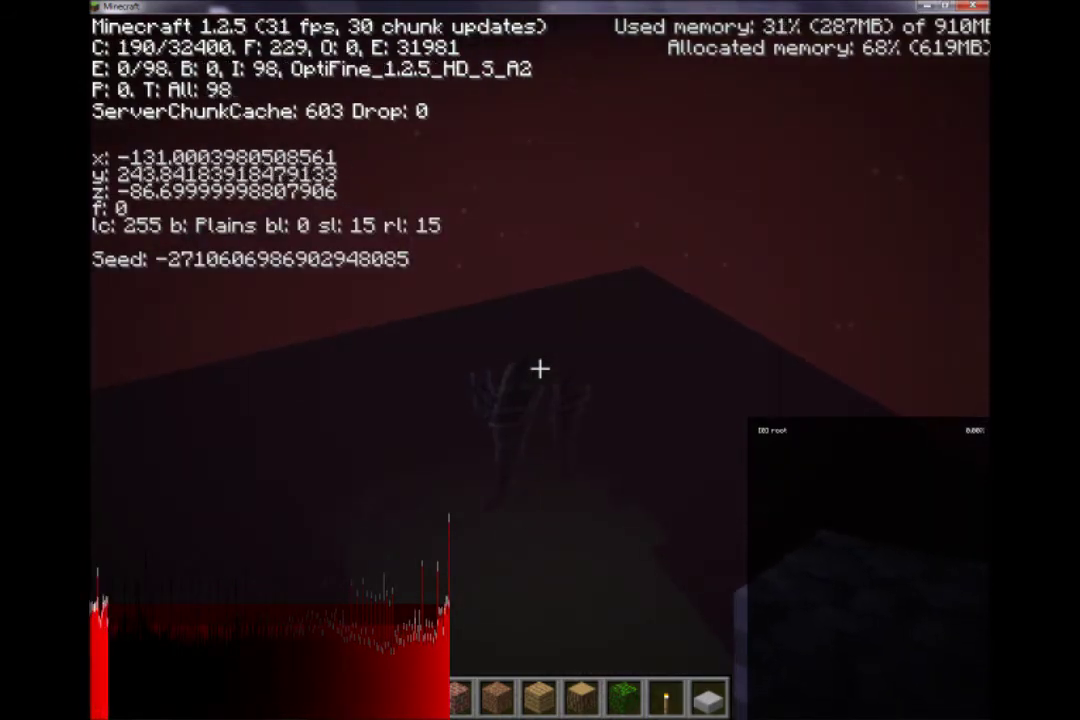
key("space")
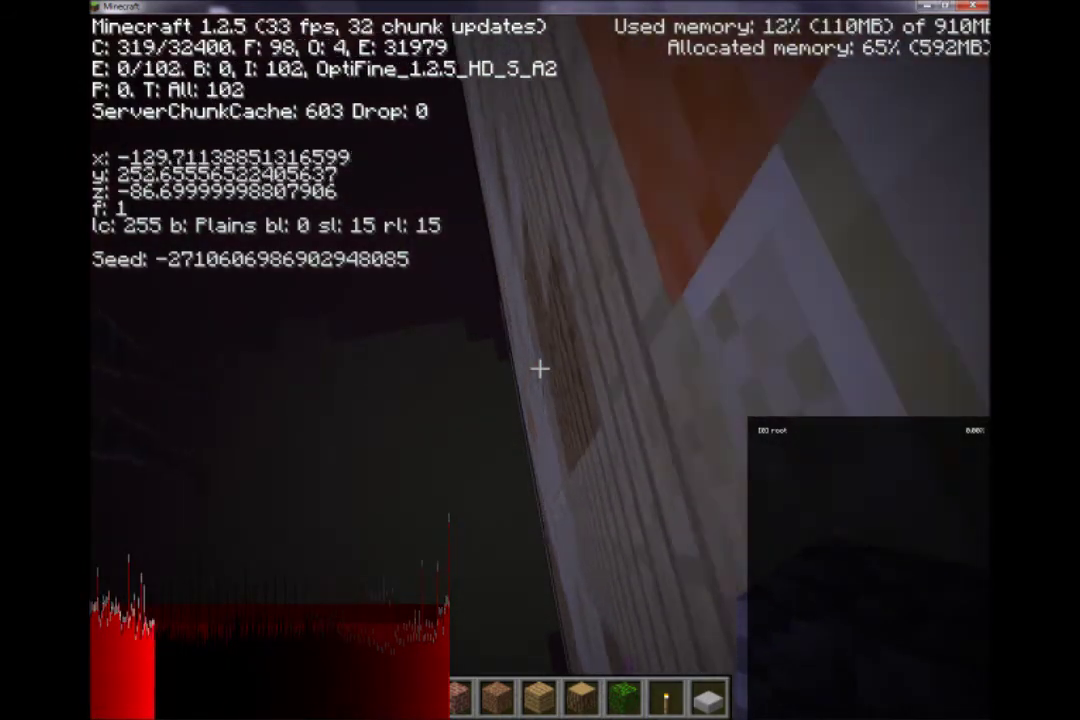
key("space")
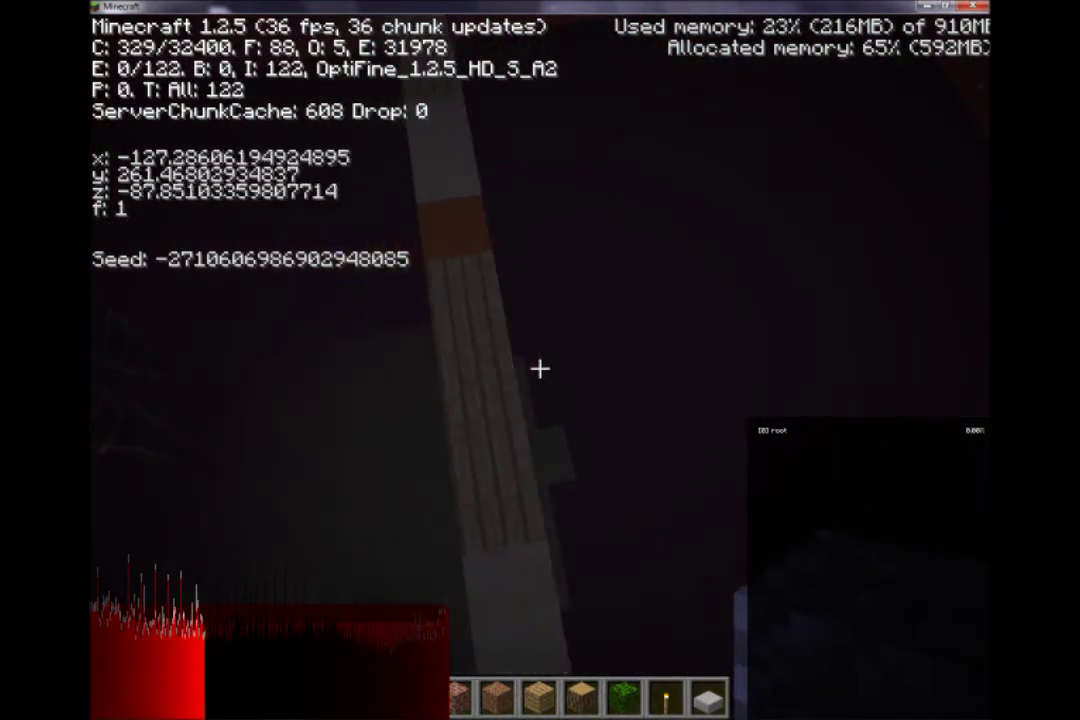
key("shift")
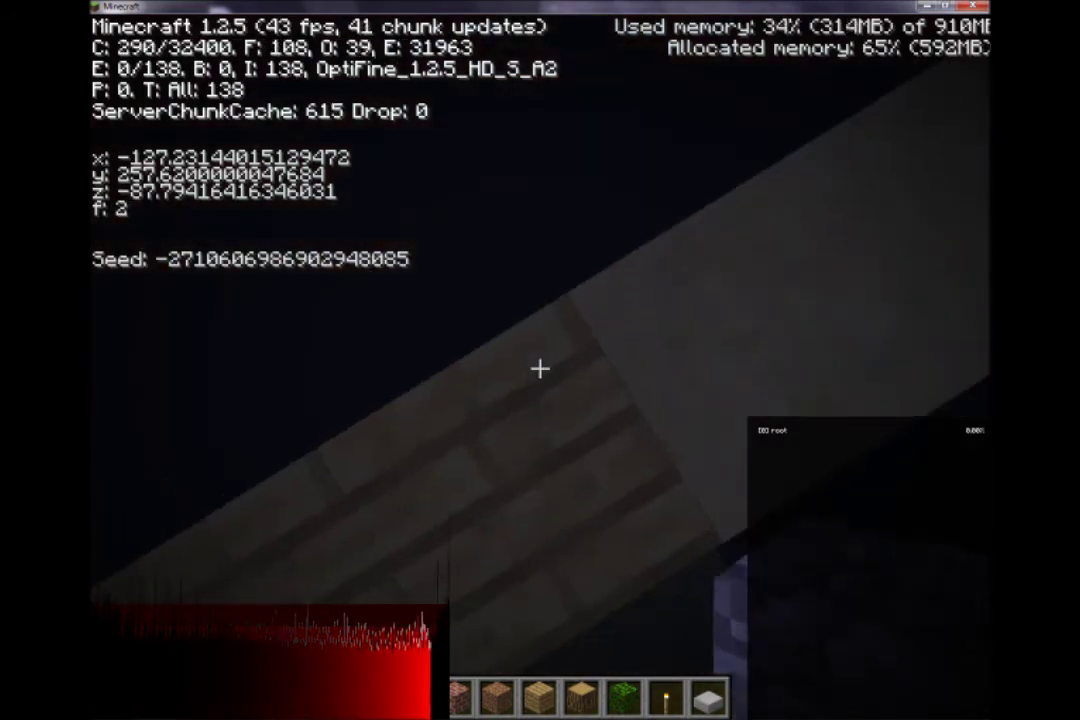
Step: Leave the upper edge and inspect the individual blocks on the mural's front face up close
key("w")
key("space")
key("space")
key("space")
key("space")
key("s")
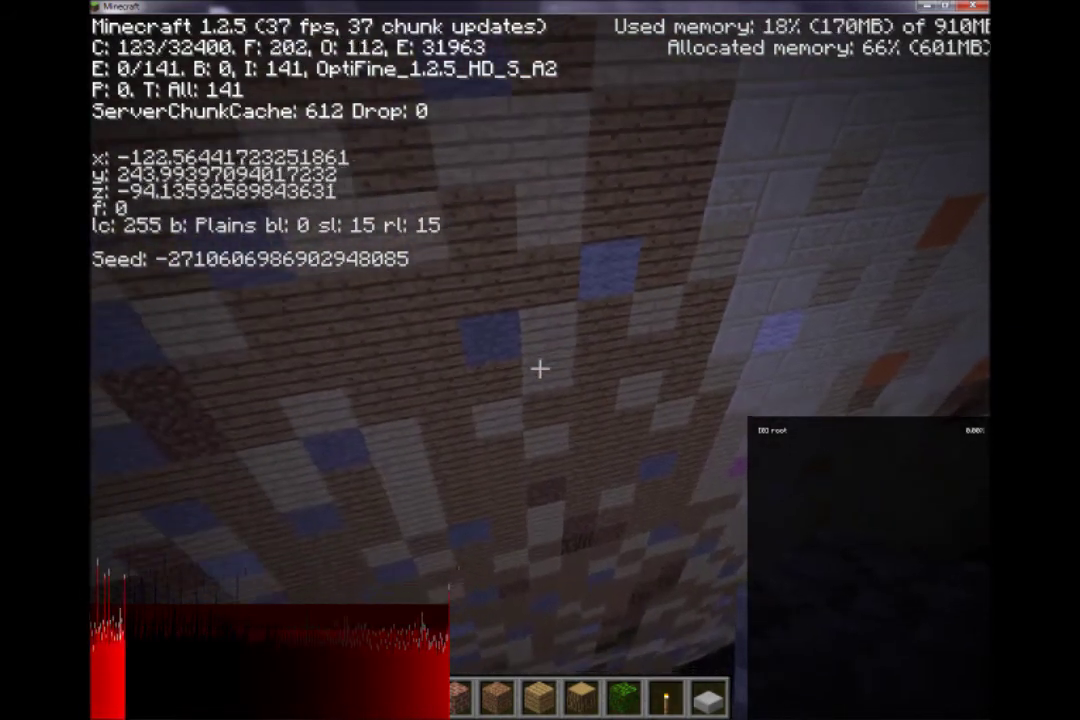
key("d")
key("s")
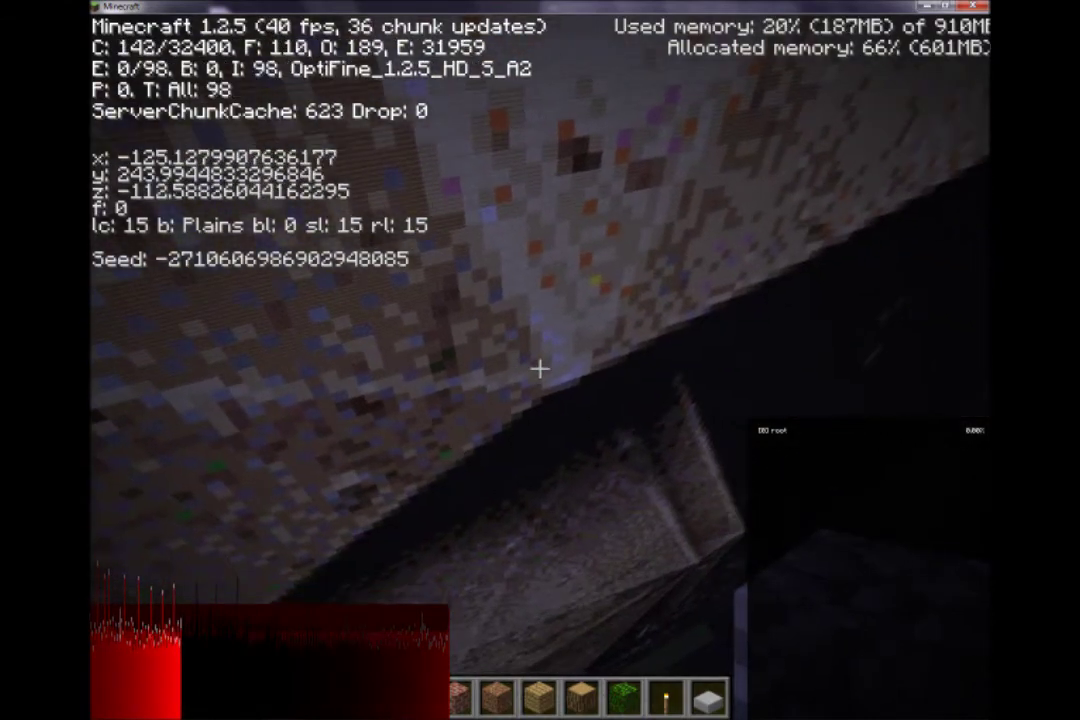
Step: Fly down and away from the mural until the whole origami figure can be seen
key("space")
key("w")
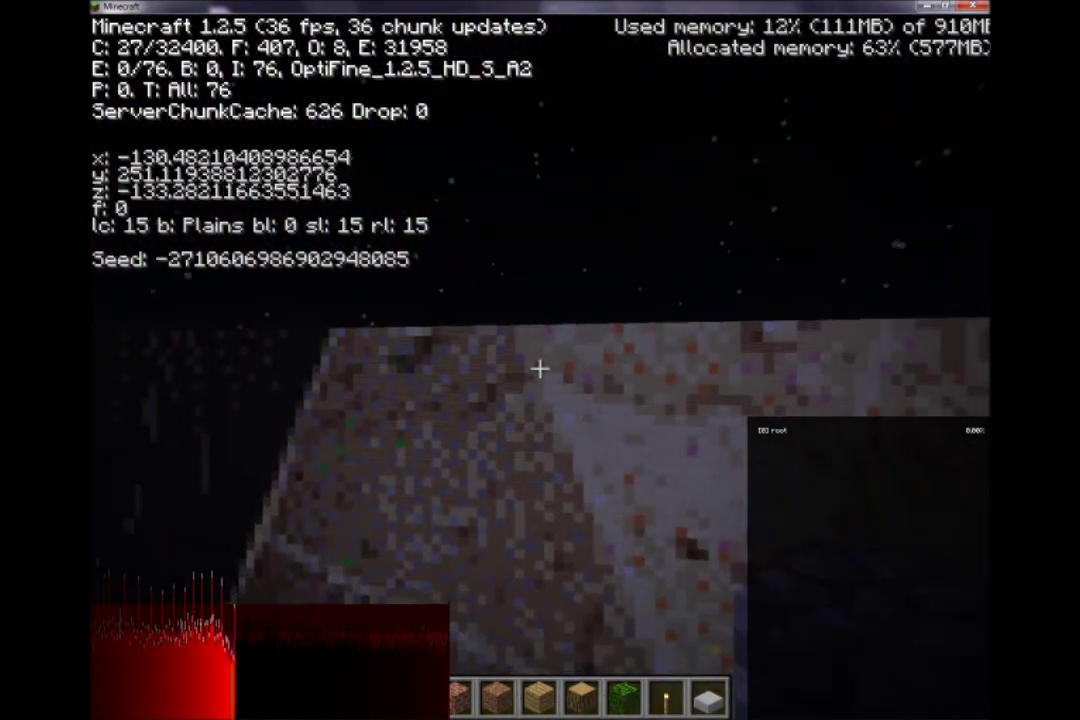
key("shift")
key("w")
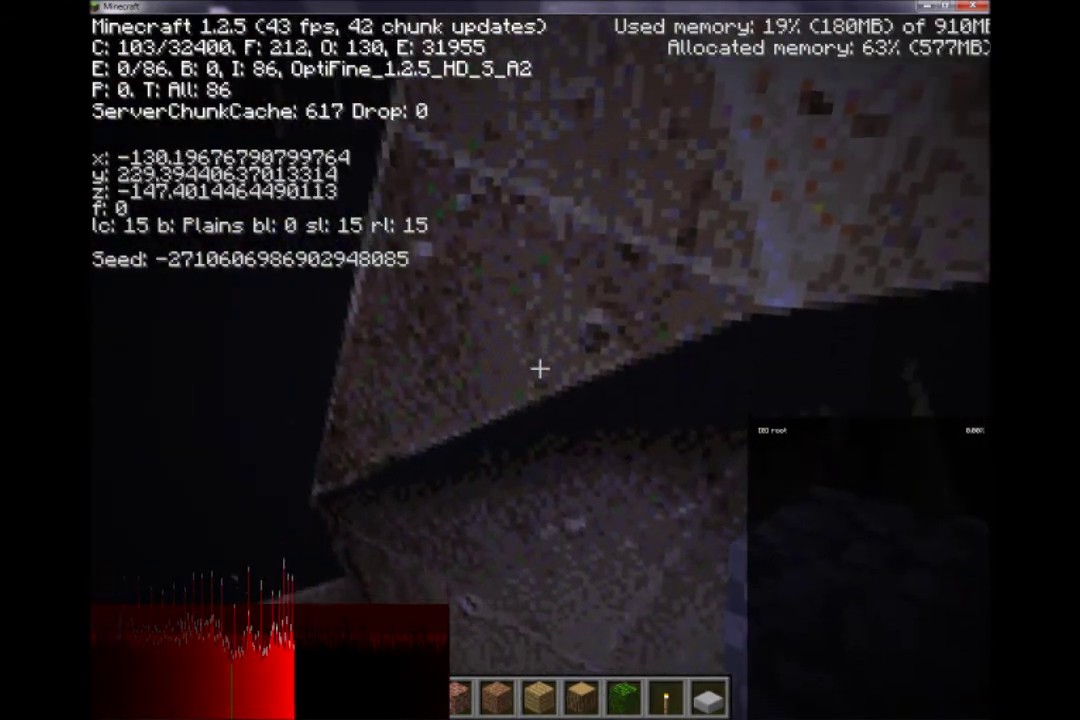
key("w")
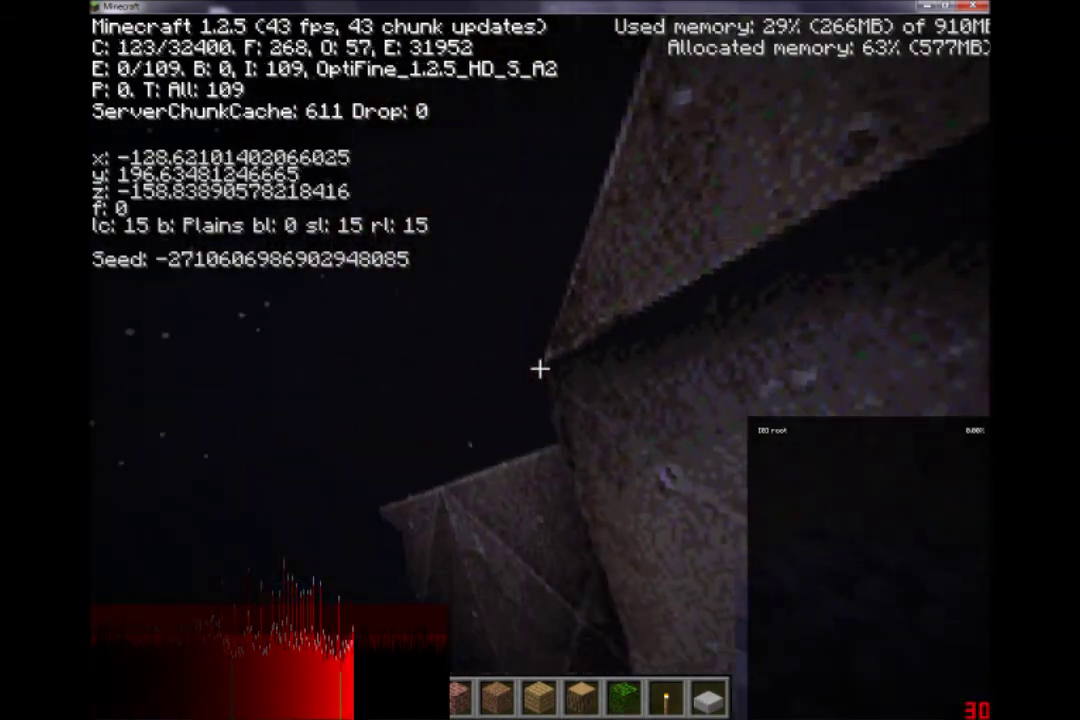
key("w")
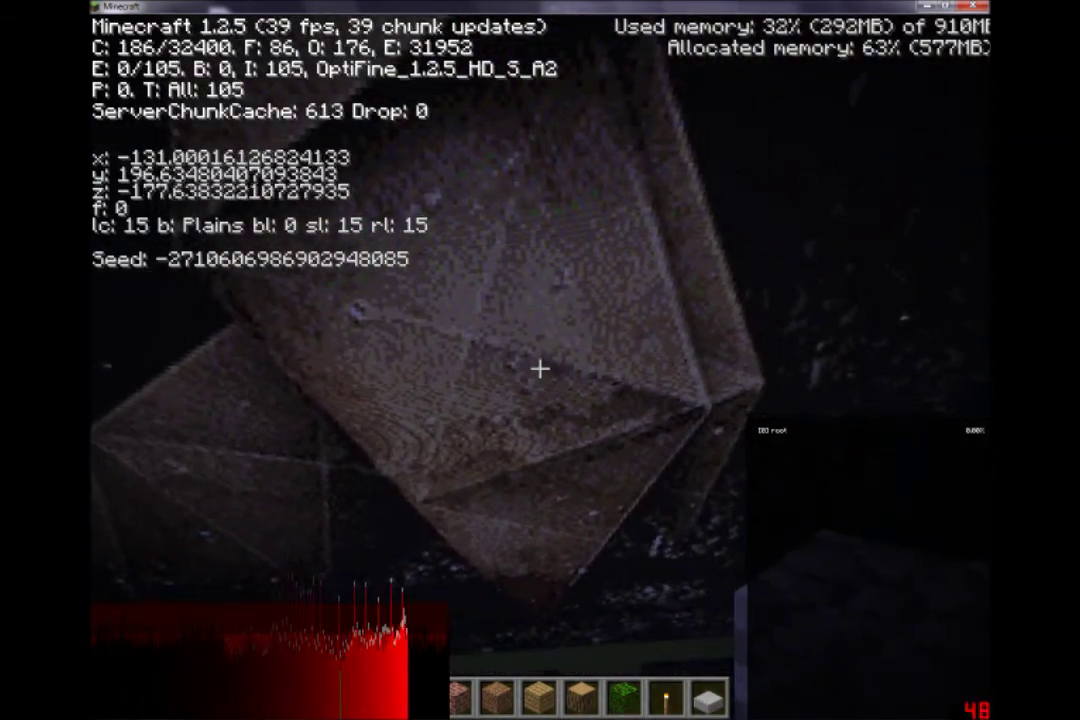
key("w")
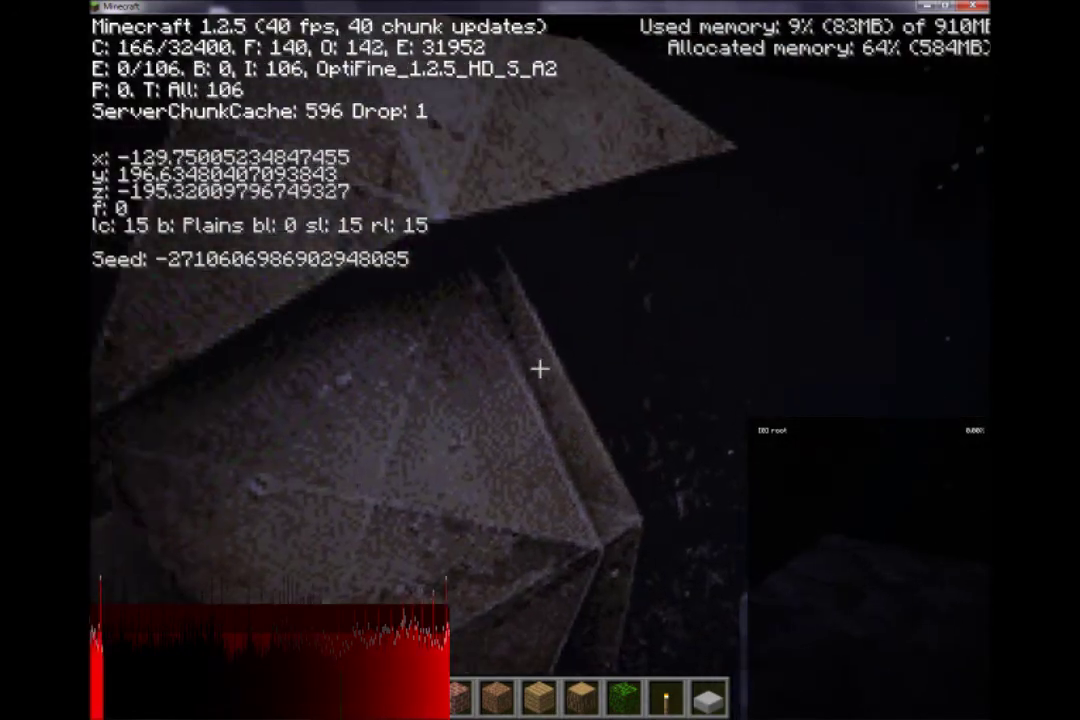
key("w")
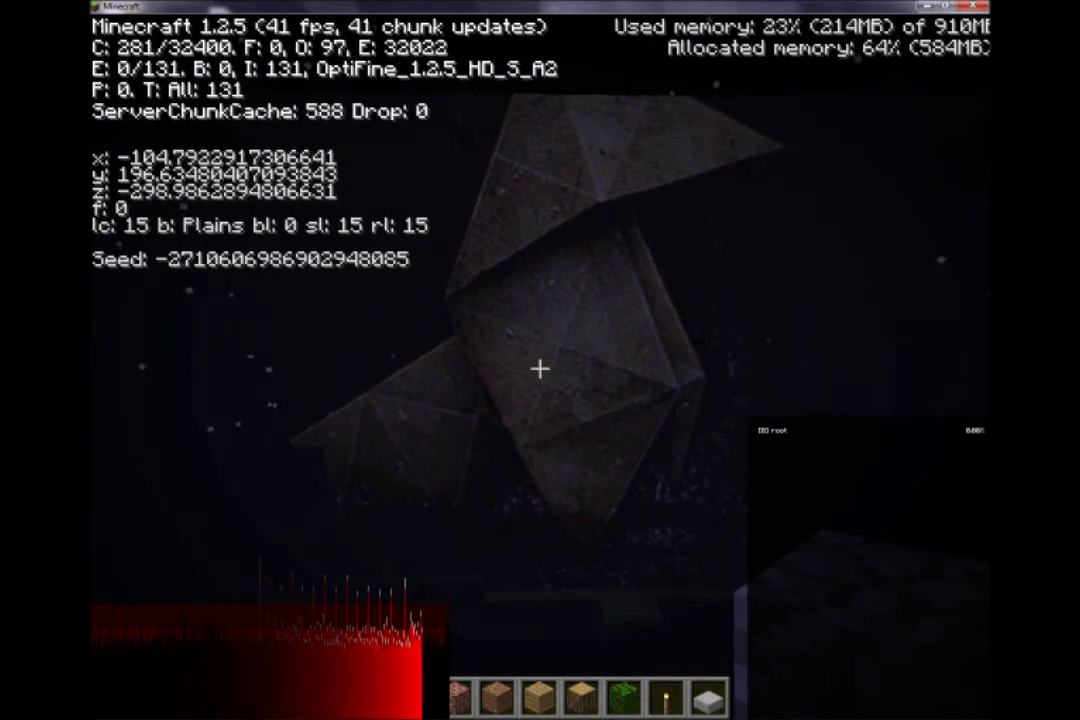
Step: Change the world time from night to day through the inventory screen
key("e")
left_click(300, 32)
key("e")
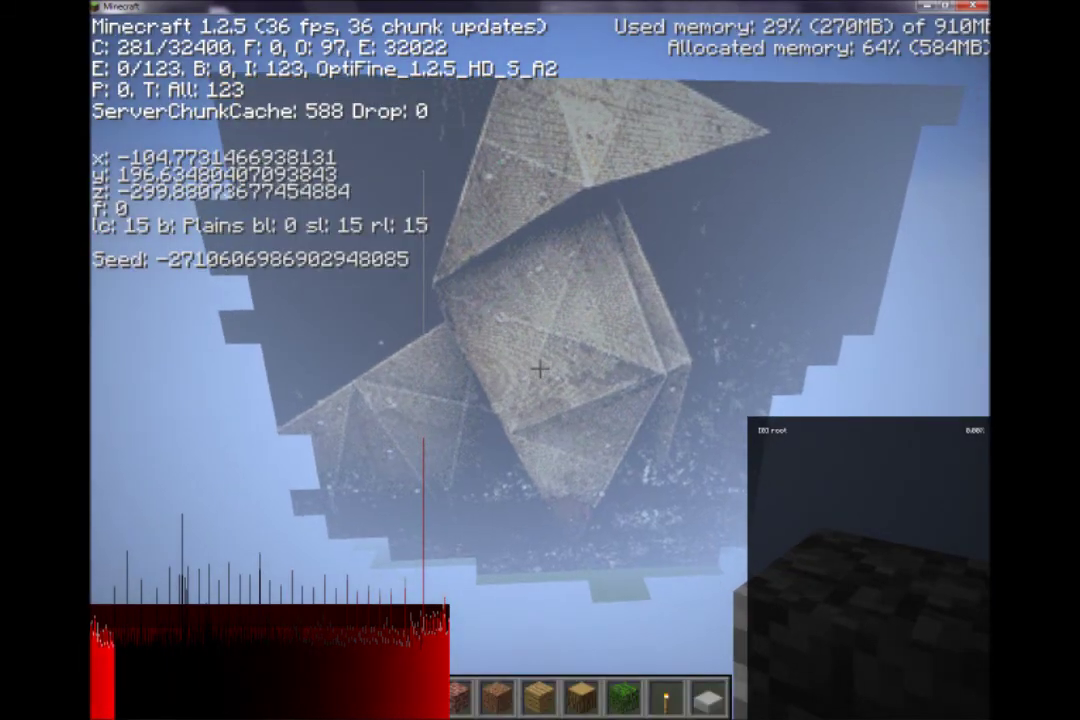
Step: View the complete origami mural in daylight from farther back, from the side and from closer in
key("s")
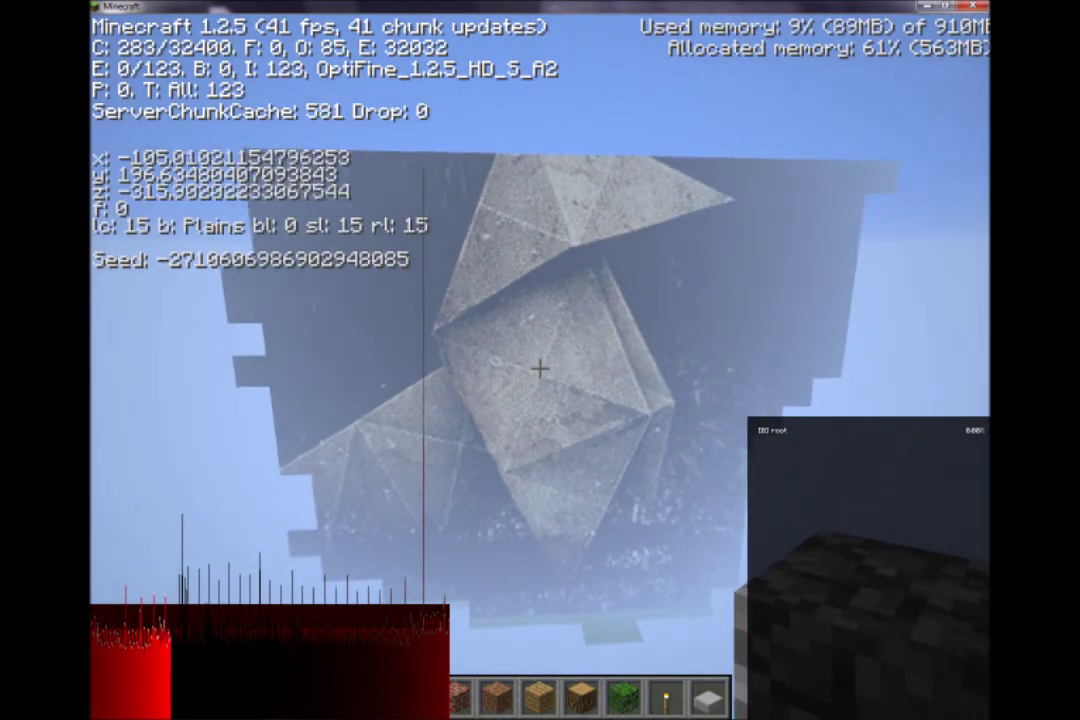
key("s")
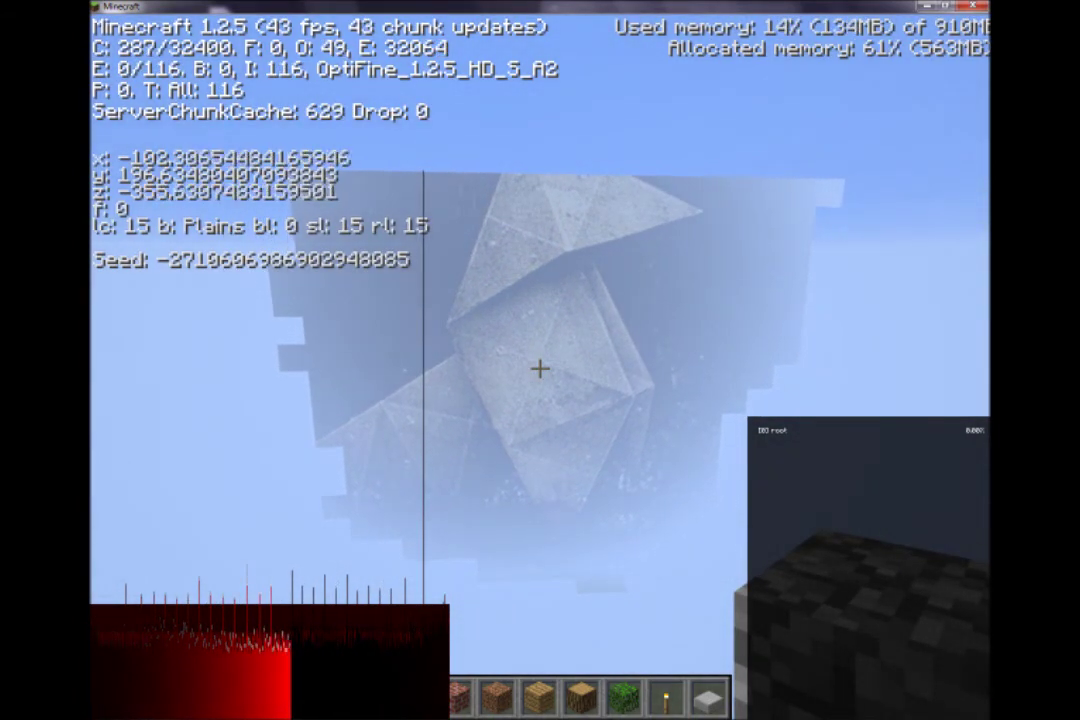
key("s")
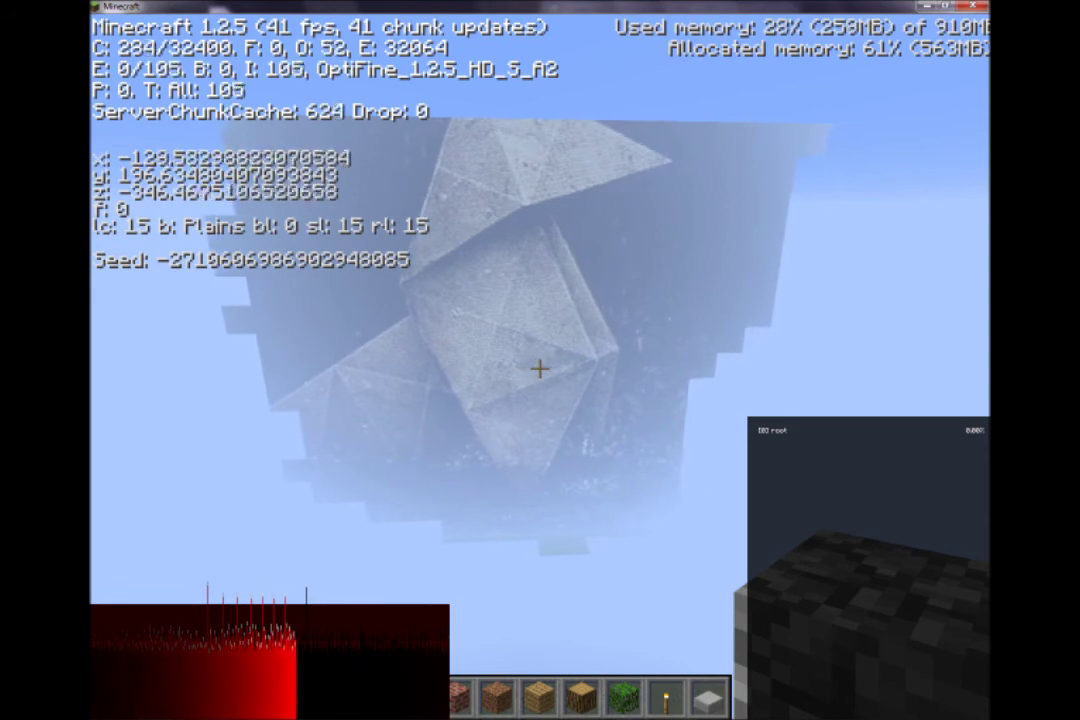
key("d")
key("d")
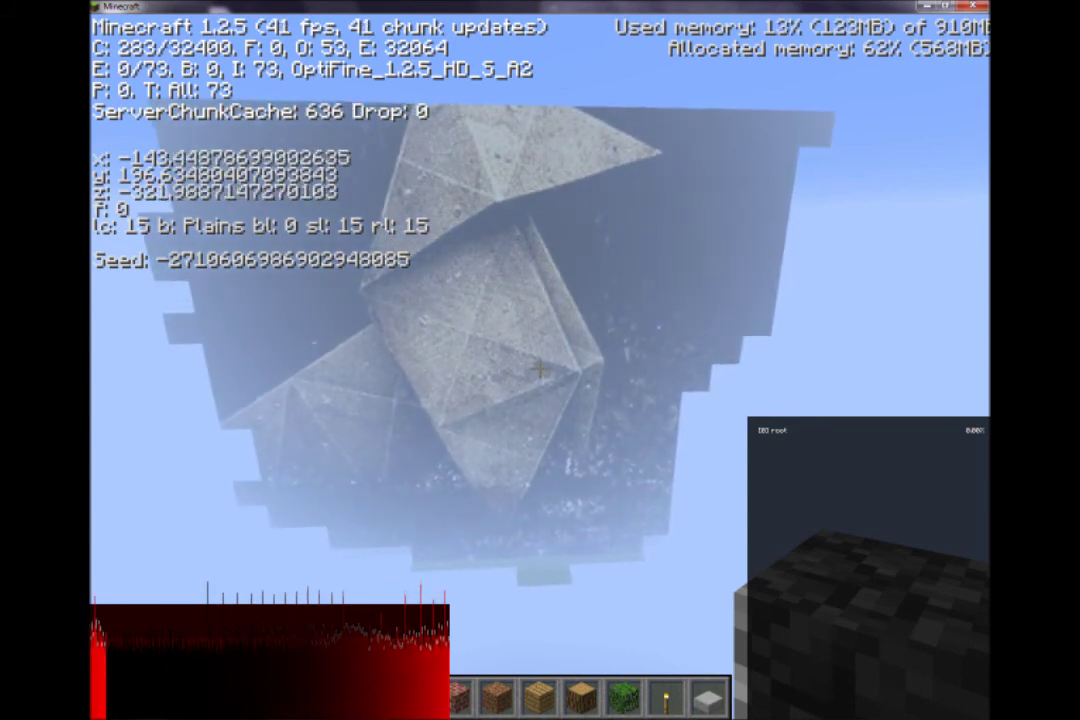
key("w")
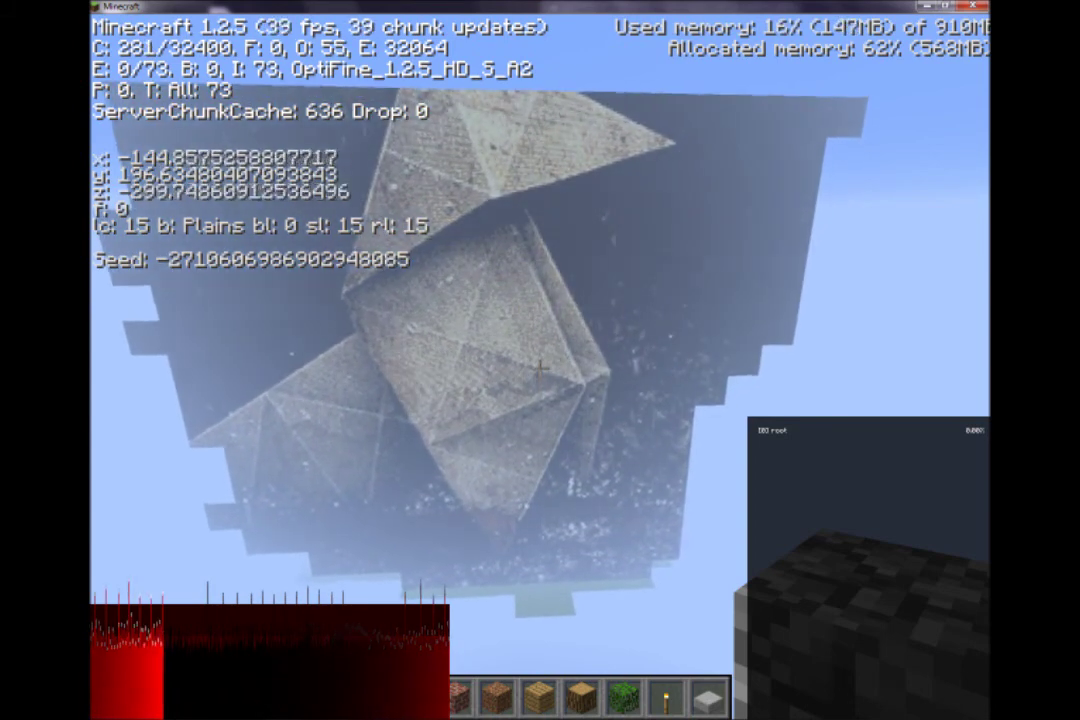
key("w")
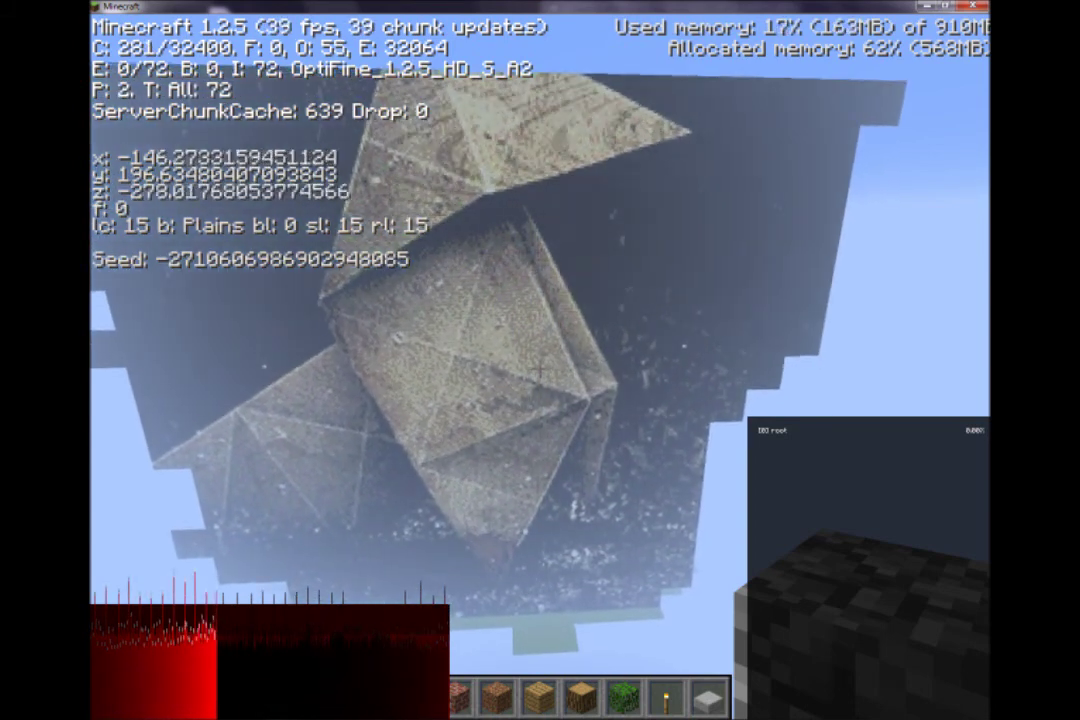
Step: Fly toward the origami mural in daylight and climb past the figure's head to the wall's upper edge
key("w")
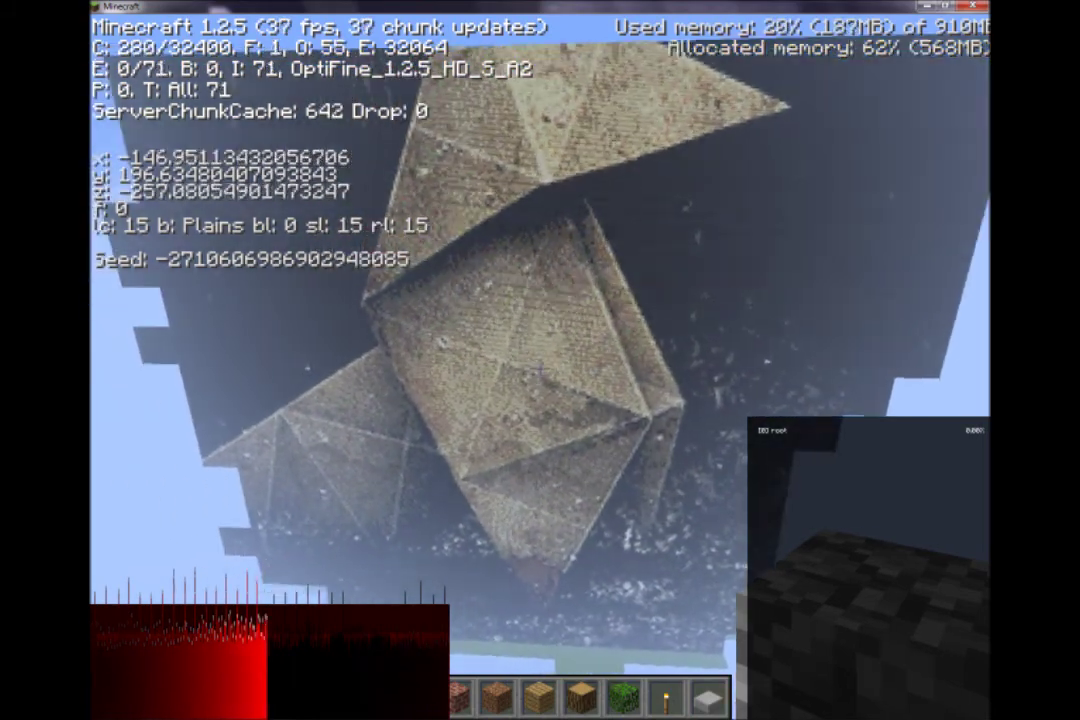
key("w")
key("space")
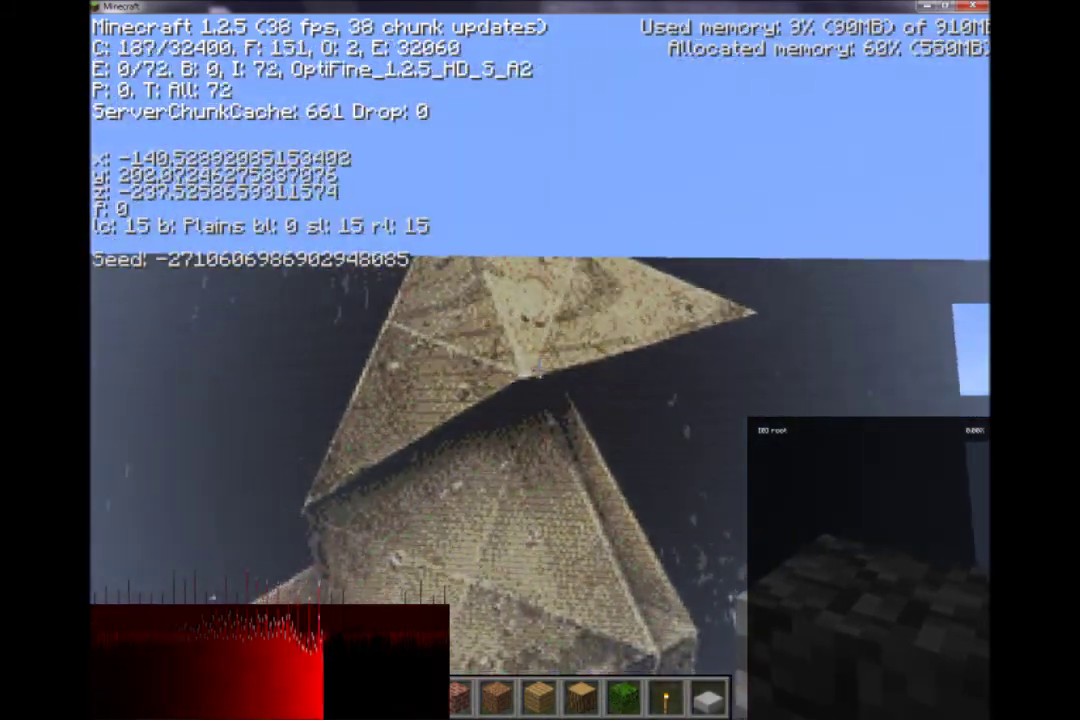
key("w")
key("space")
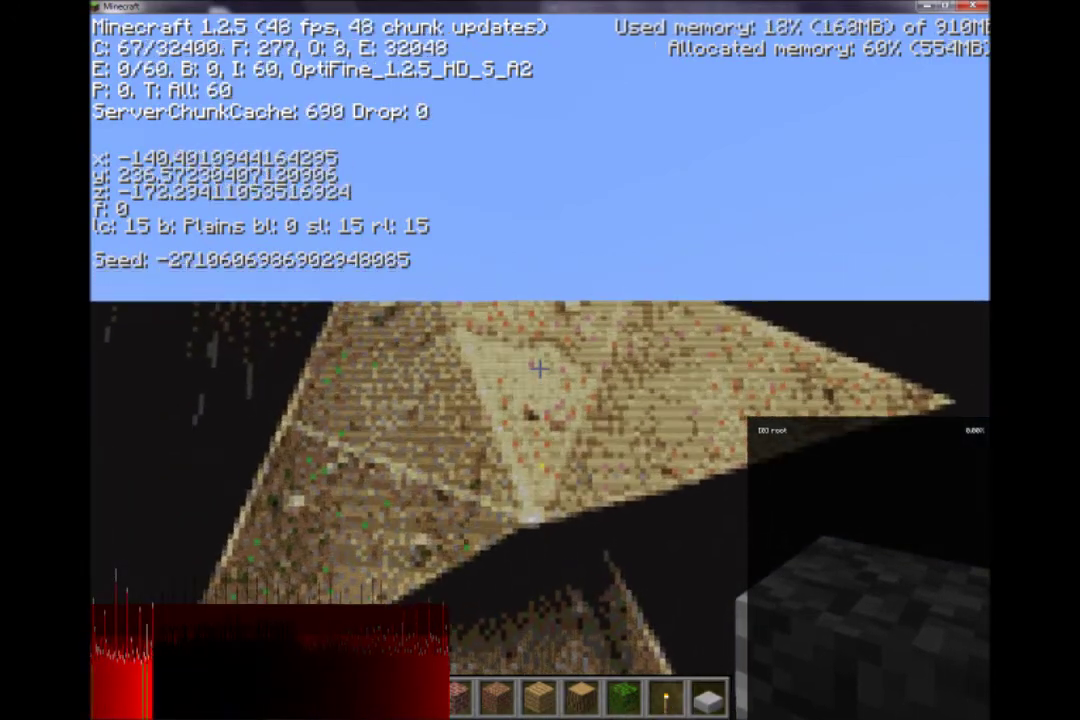
key("w")
key("space")
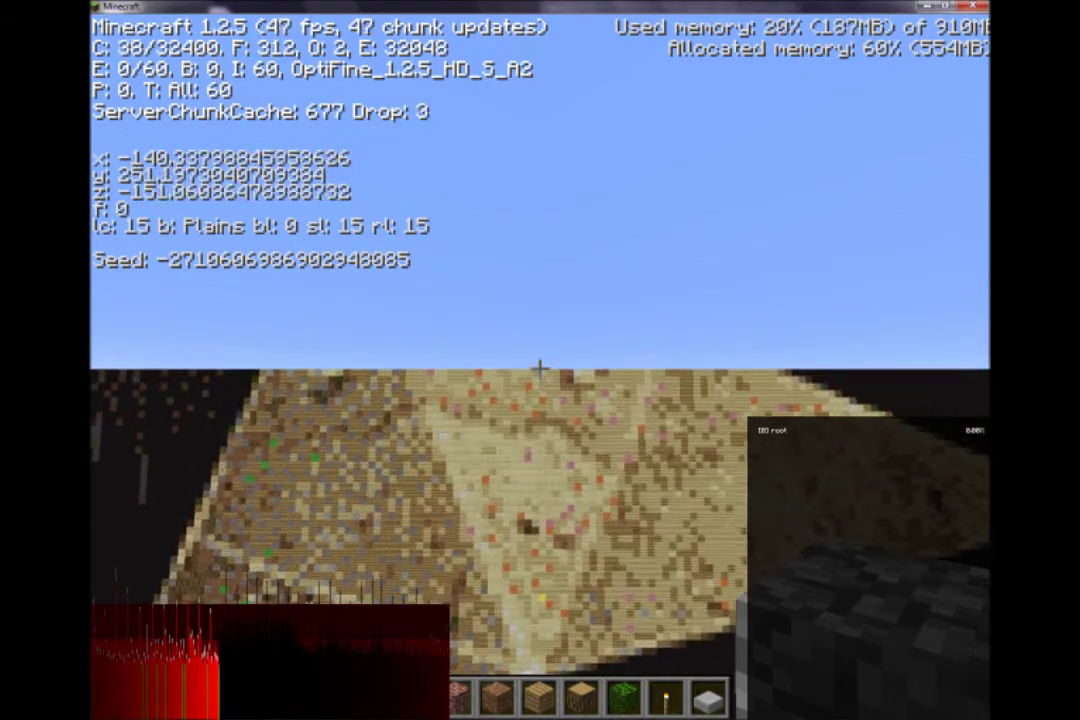
key("w")
key("space")
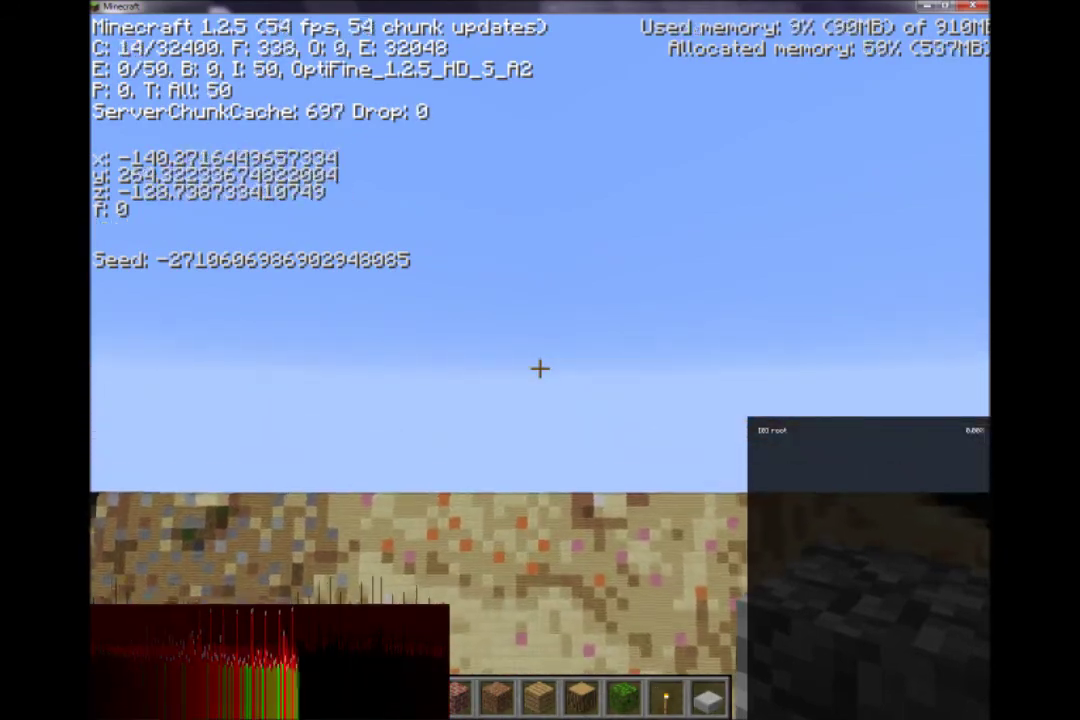
key("w")
key("space")
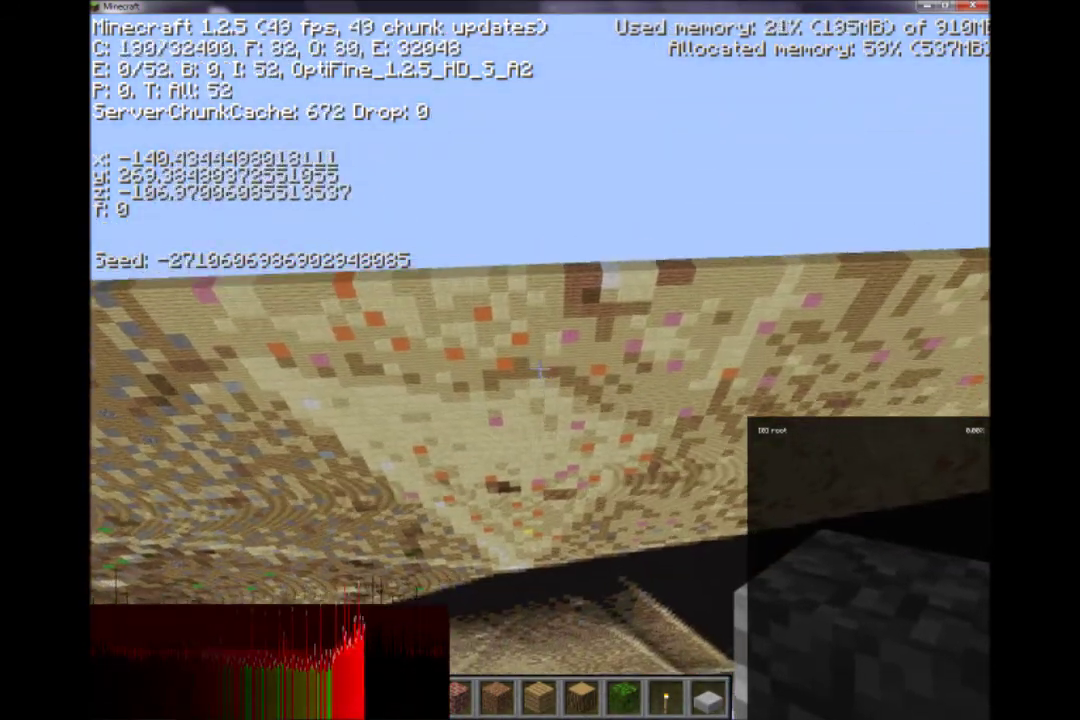
Step: View the wall from its upper edge and drop along the front face to examine the individual blocks up close
key("w")
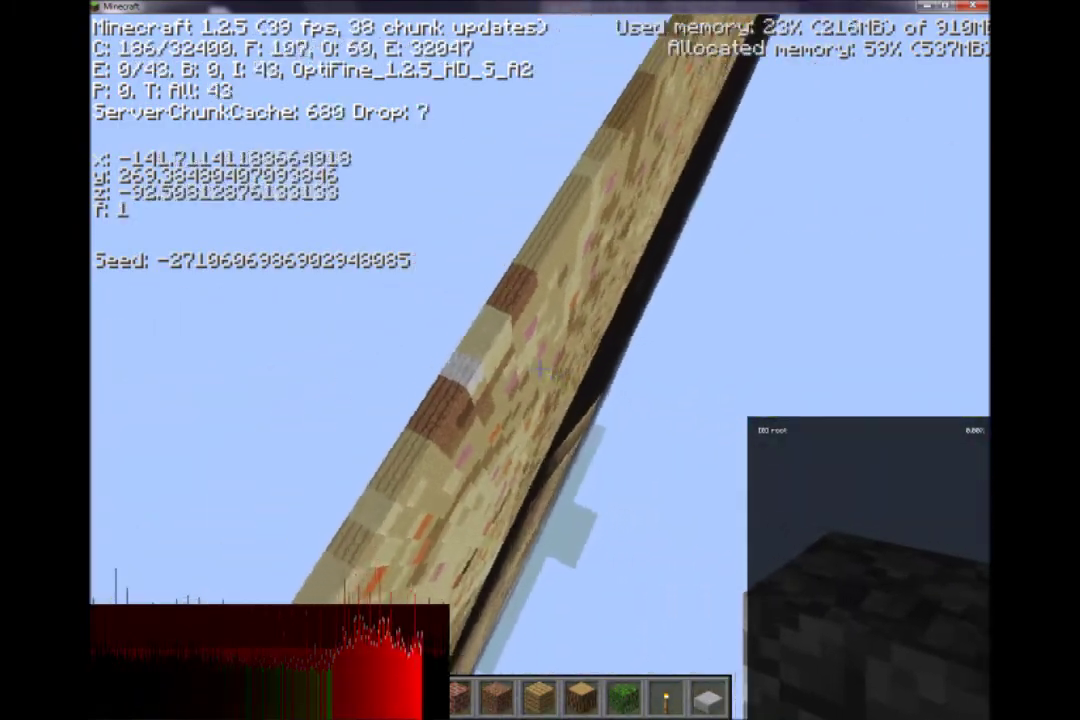
key("space")
key("space")
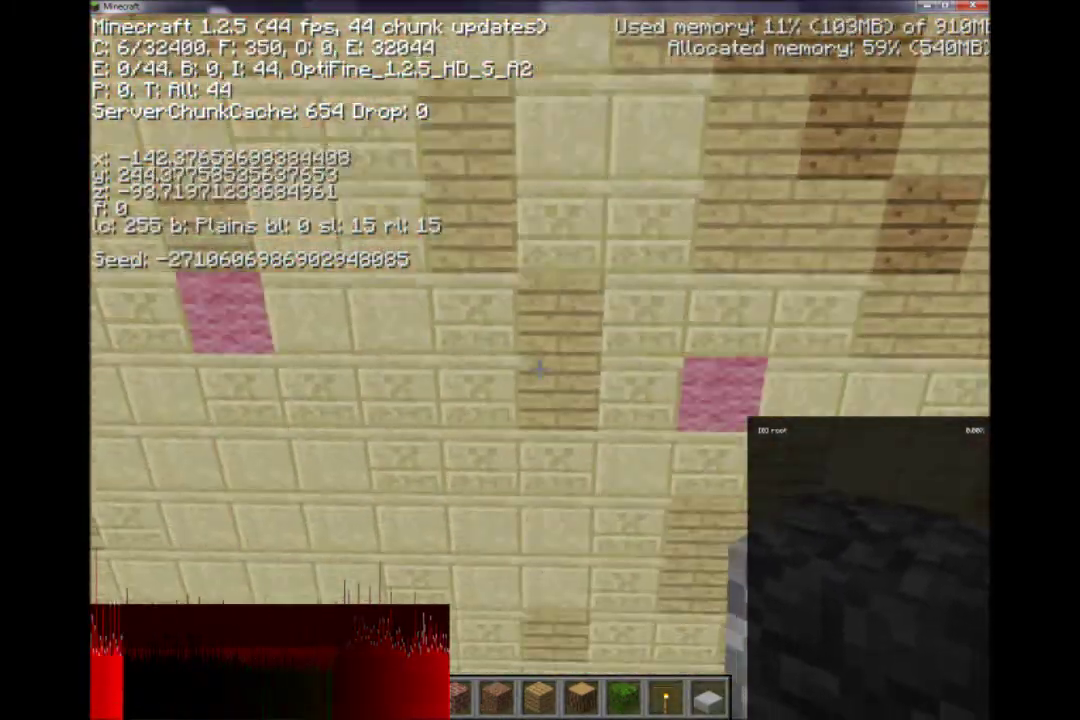